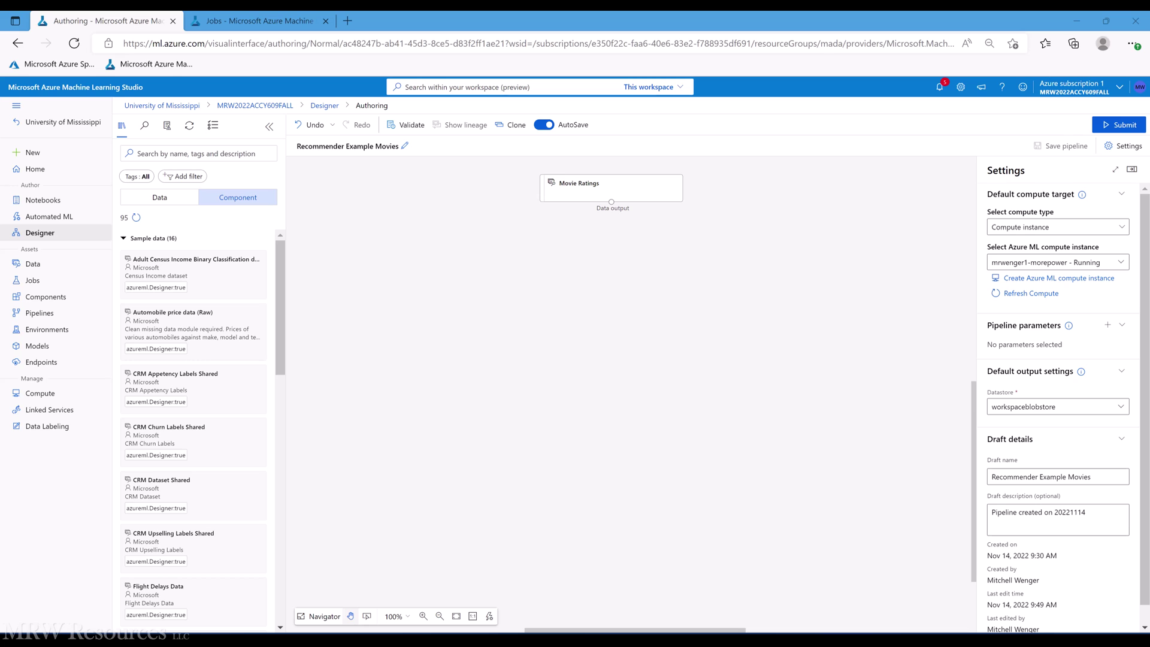
{"action": "right_click", "coordinate": [583, 195]}
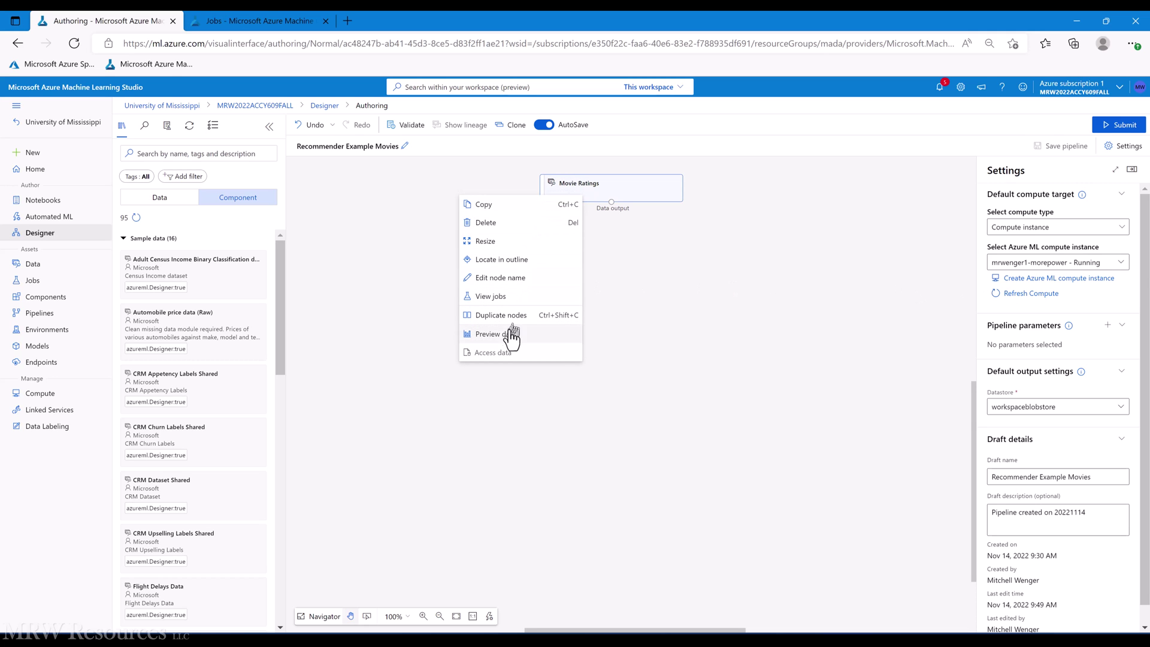
{"action": "left_click", "coordinate": [378, 309]}
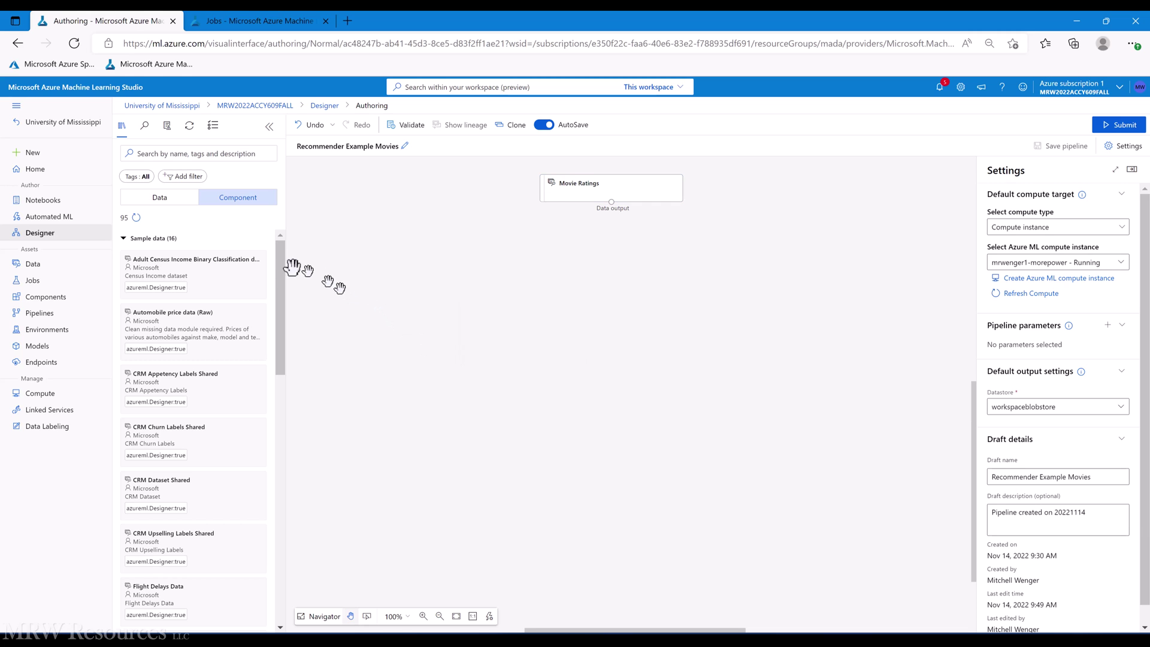
{"action": "left_click", "coordinate": [123, 238]}
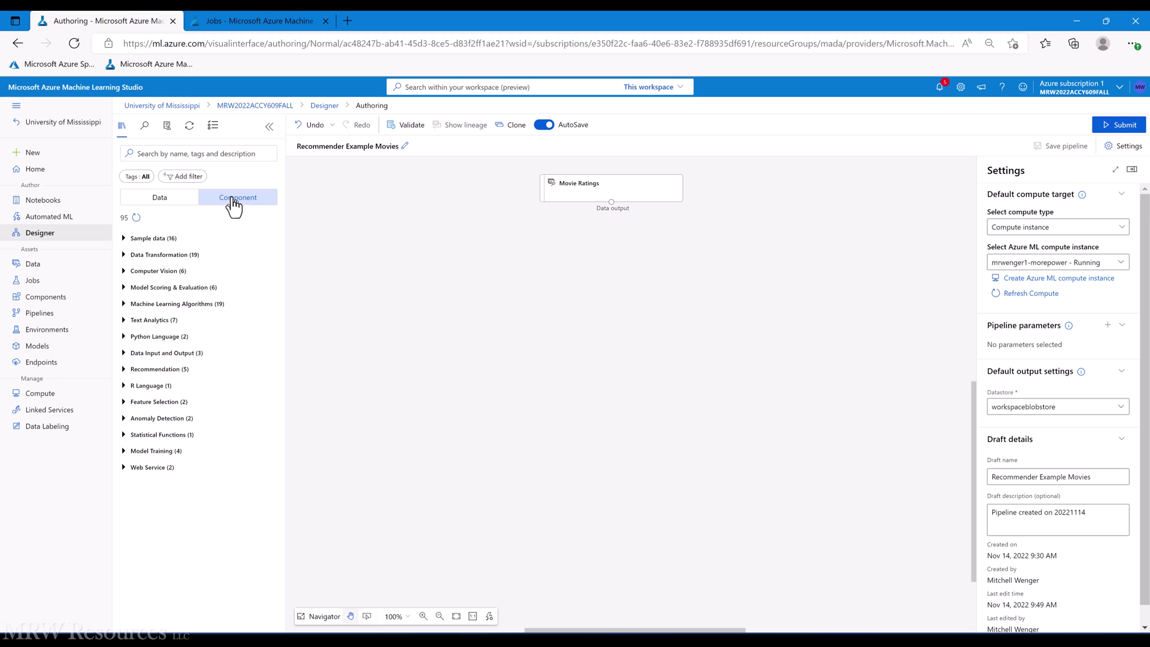
{"action": "left_click", "coordinate": [123, 240]}
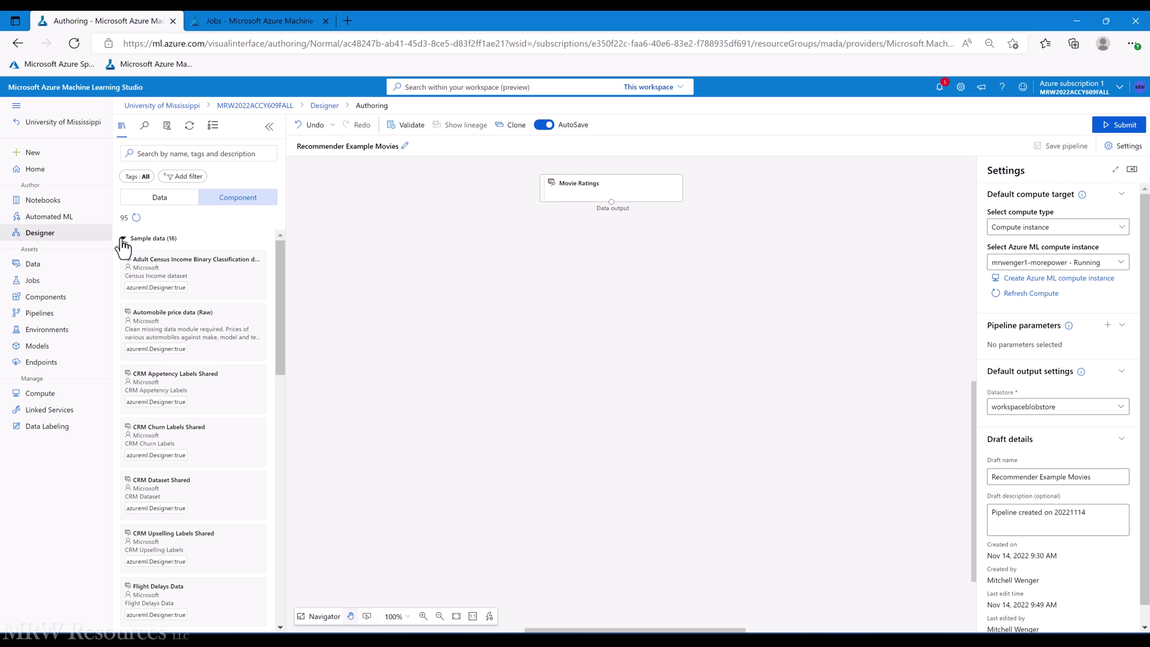
{"action": "mouse_move", "coordinate": [280, 256]}
{"action": "left_mouse_down"}
{"action": "mouse_move", "coordinate": [273, 420]}
{"action": "mouse_move", "coordinate": [278, 250]}
{"action": "left_mouse_up"}
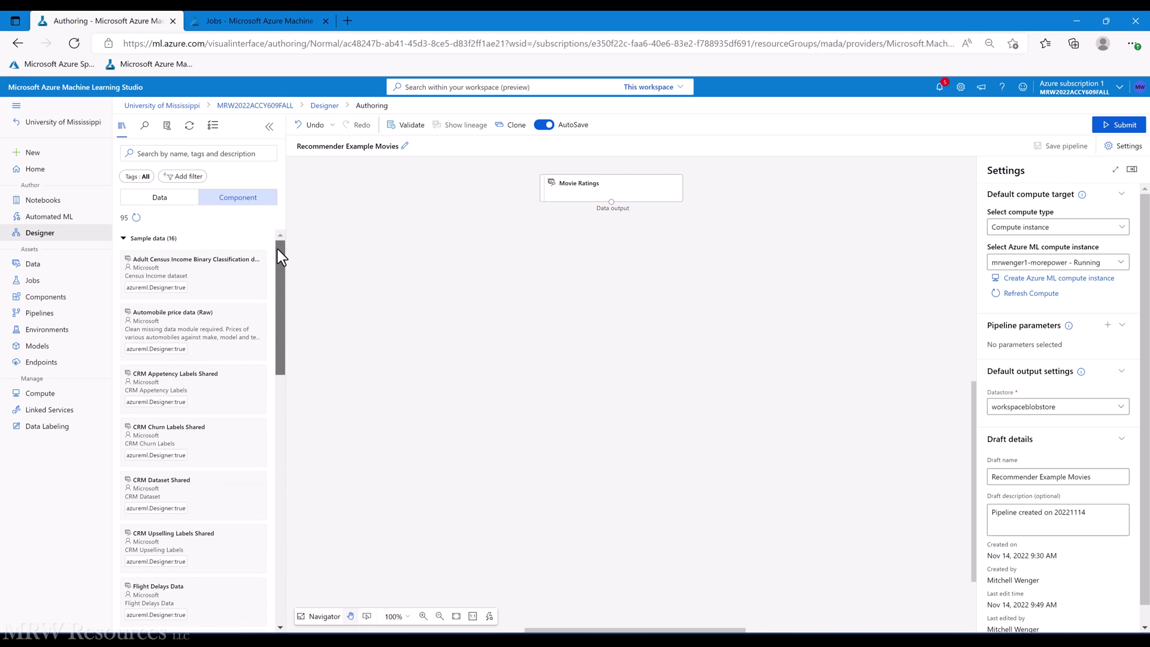
{"action": "left_click", "coordinate": [123, 239]}
- Preview the Movie Ratings dataset in an enlarged view, examine the Rating column's statistics and close the preview
{"action": "right_click", "coordinate": [605, 191]}
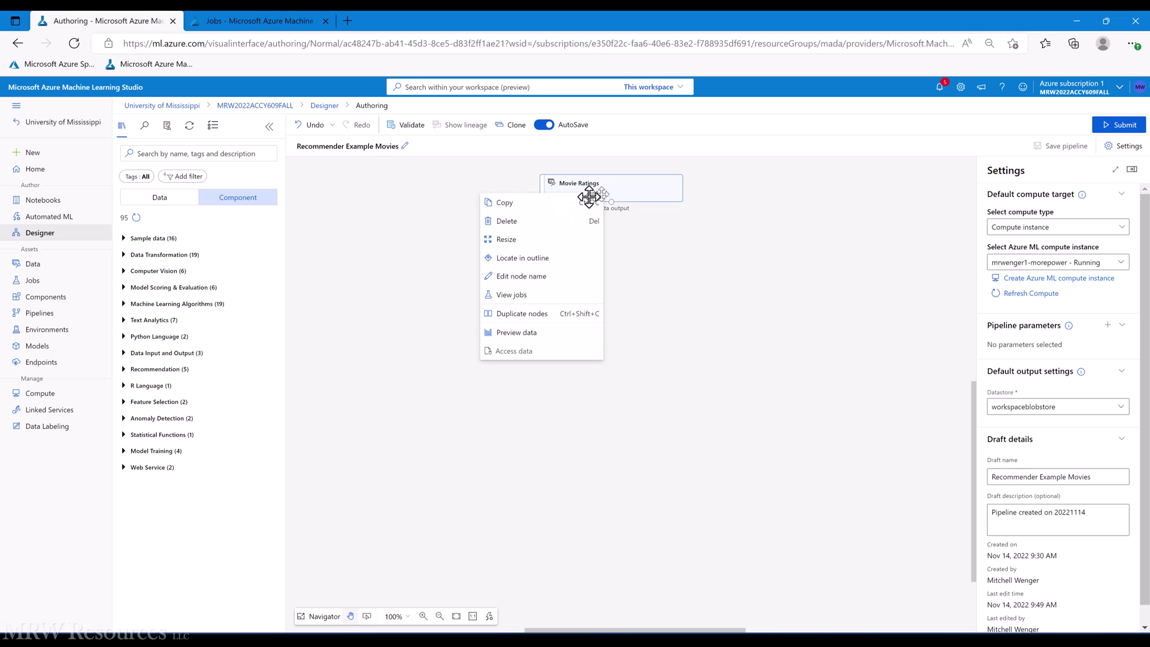
{"action": "left_click", "coordinate": [518, 332]}
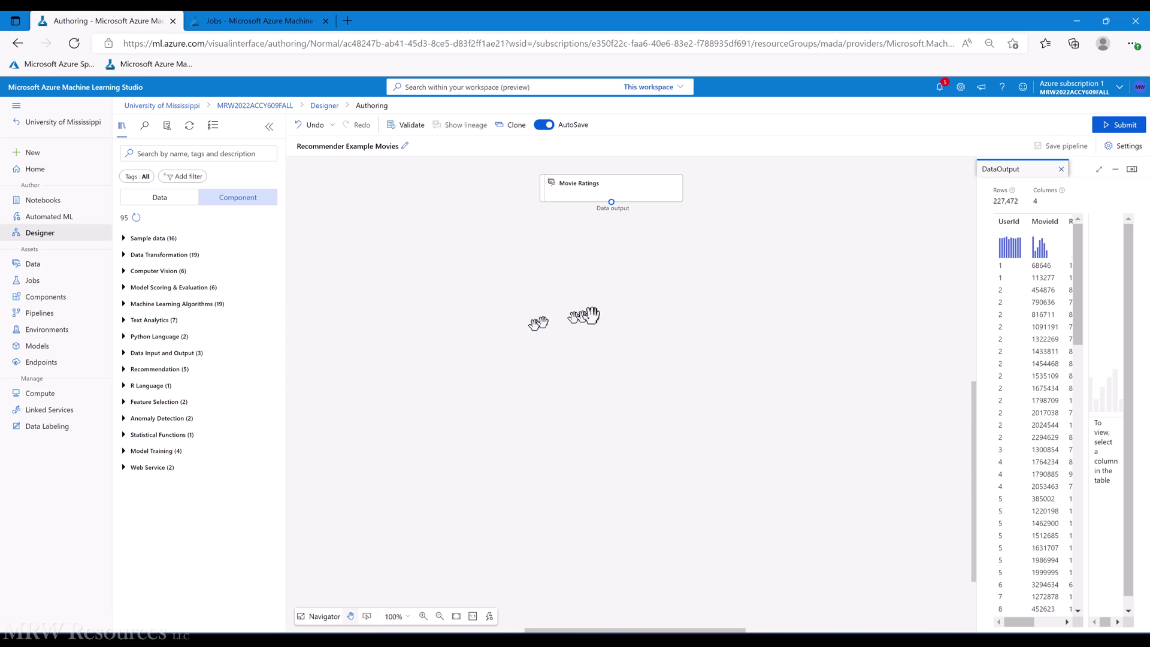
{"action": "left_click", "coordinate": [1098, 170]}
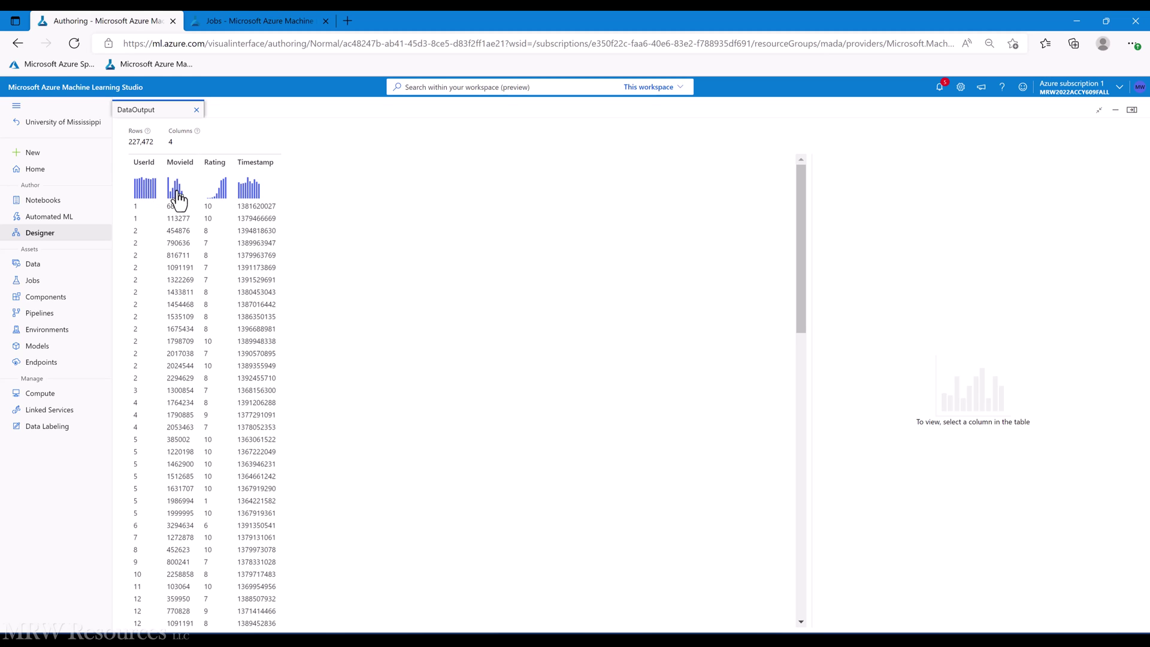
{"action": "left_click", "coordinate": [223, 280]}
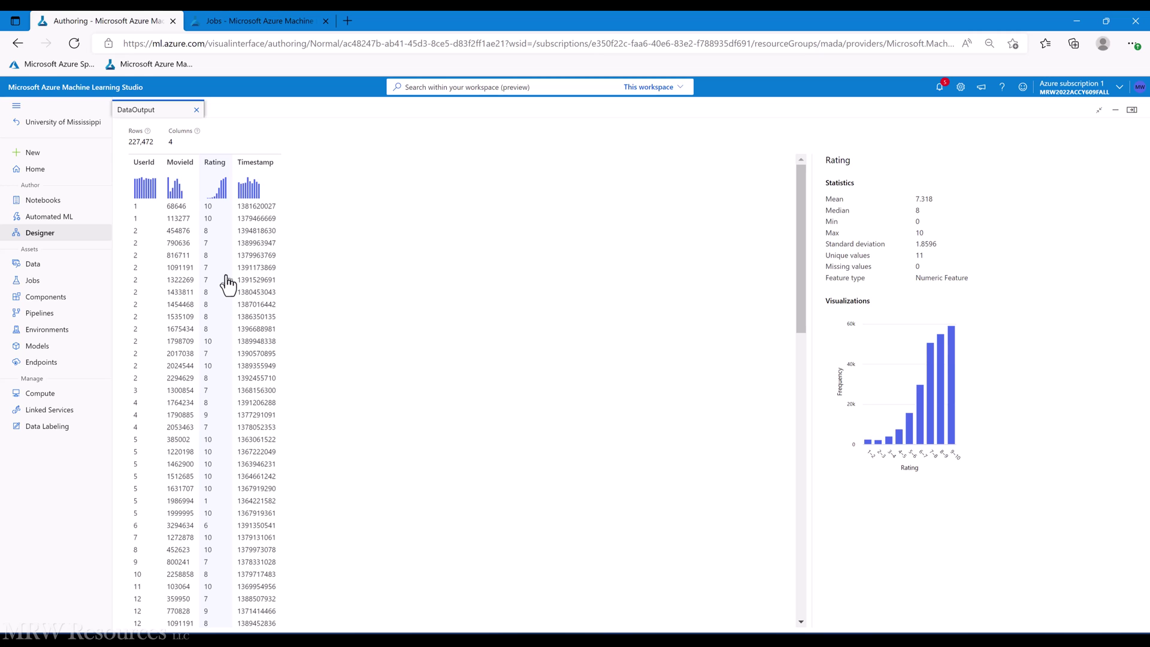
{"action": "left_click", "coordinate": [196, 110]}
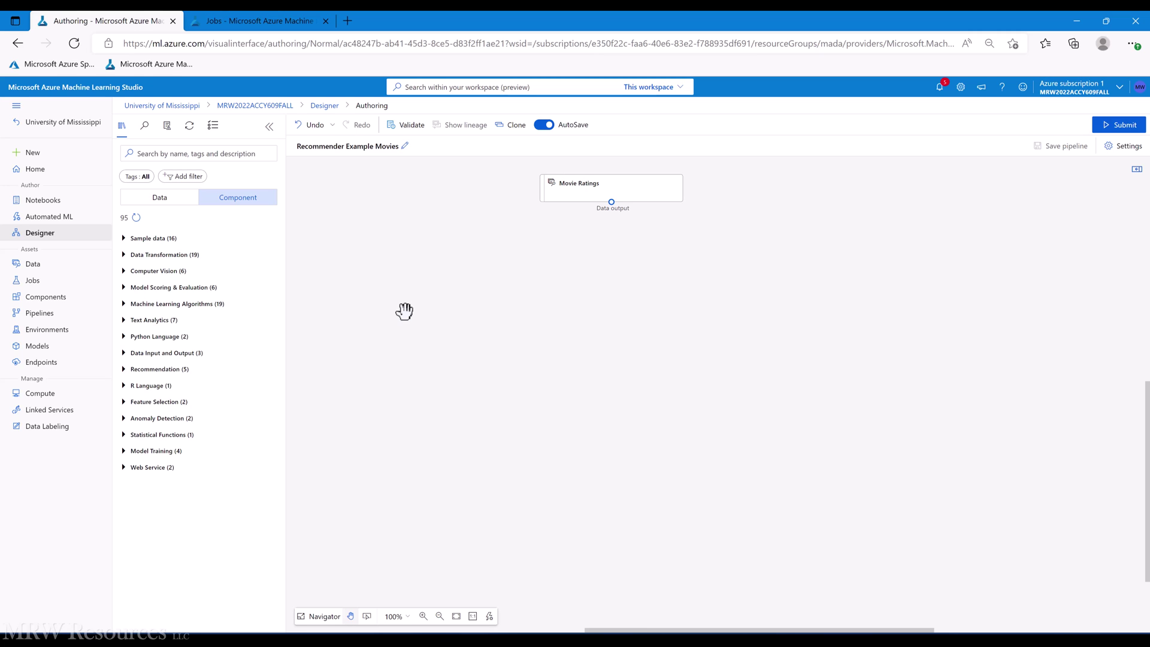
- Add a Remove Duplicate Rows component below Movie Ratings and connect the dataset's output to its input
{"action": "left_click", "coordinate": [198, 154]}
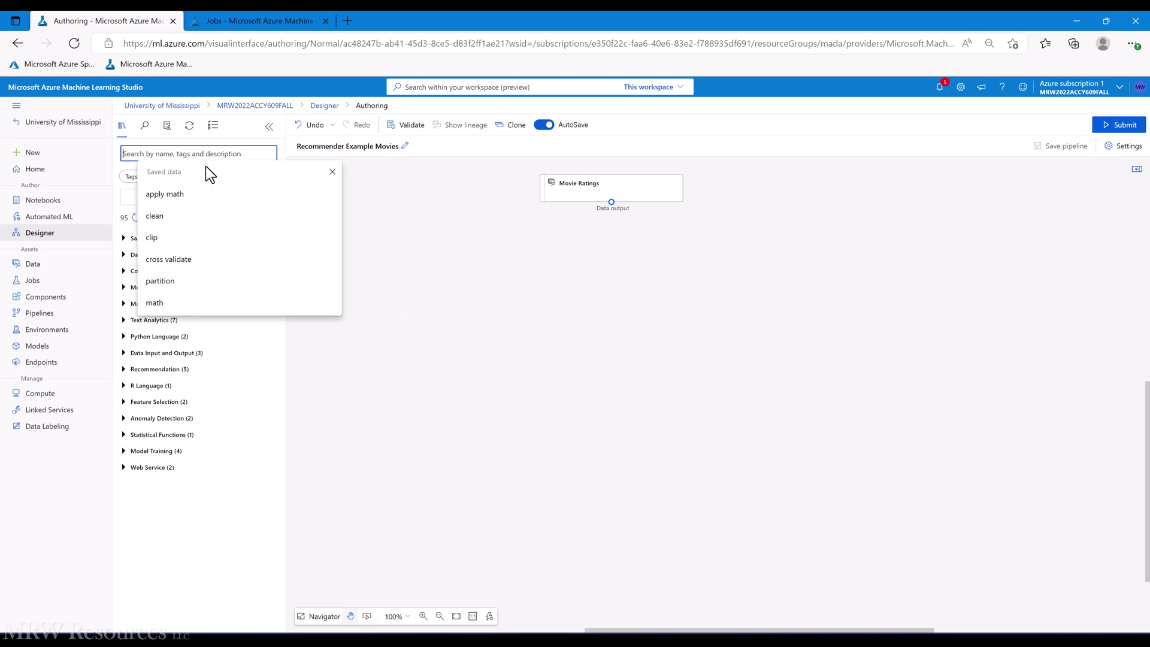
{"action": "type", "text": "remove"}
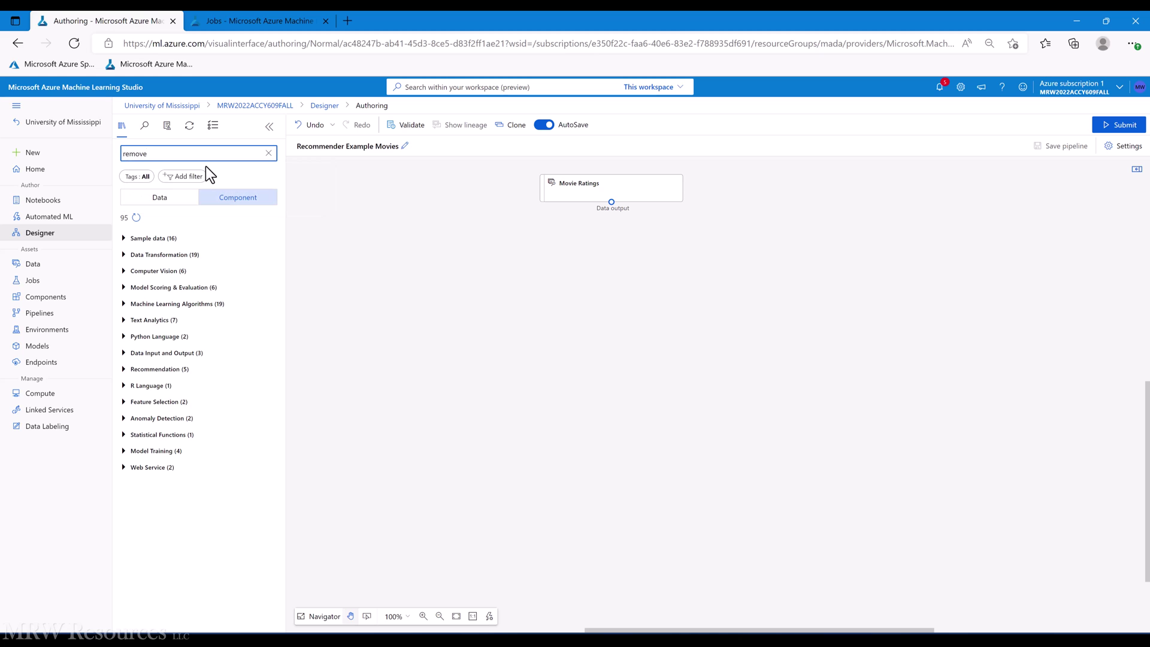
{"action": "left_click_drag", "start_coordinate": [165, 261], "coordinate": [619, 249]}
{"action": "left_click_drag", "start_coordinate": [611, 203], "coordinate": [616, 261]}
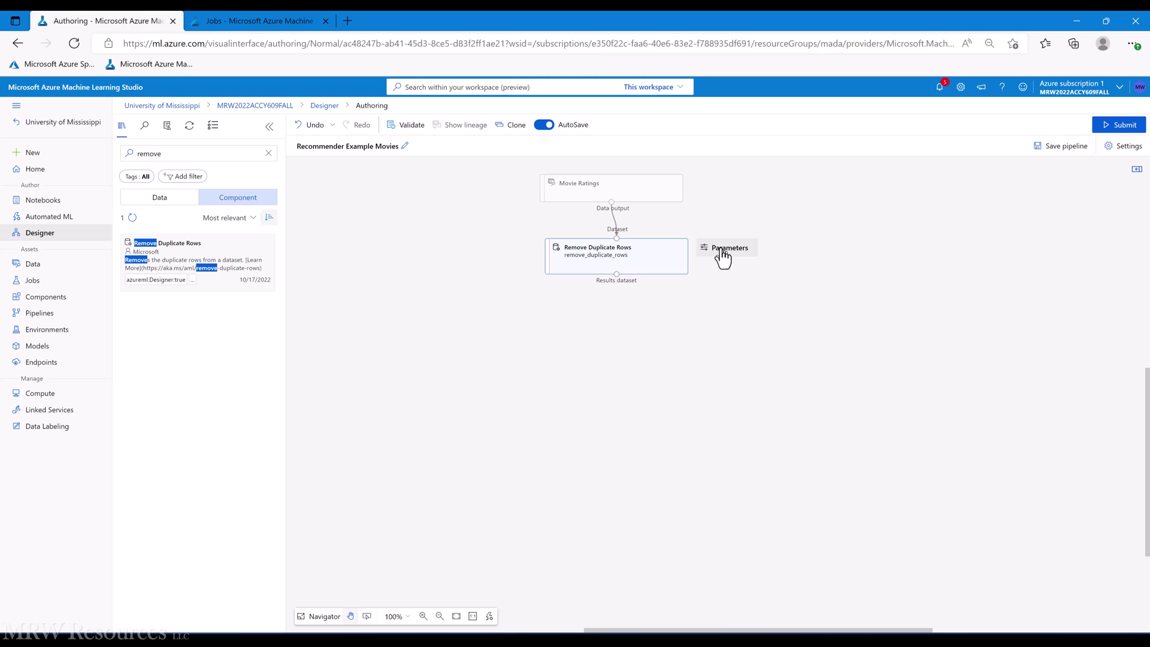
- Set the key columns of Remove Duplicate Rows to UserId and MovieId and save the selection
{"action": "left_click", "coordinate": [662, 250]}
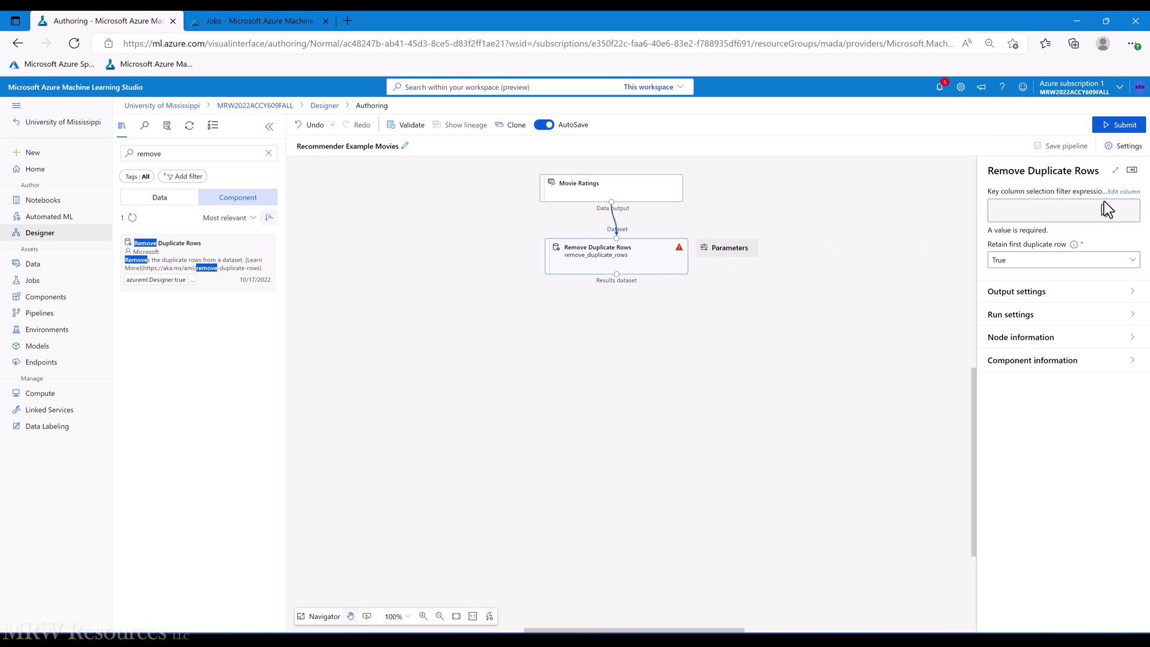
{"action": "left_click", "coordinate": [1121, 192]}
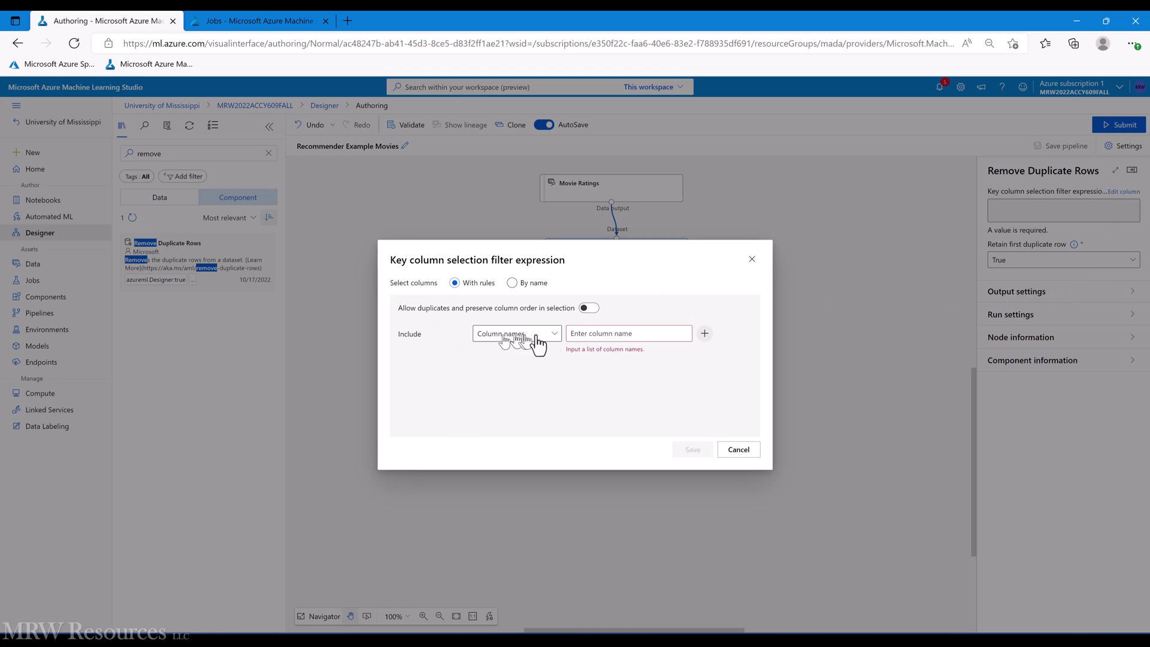
{"action": "left_click", "coordinate": [578, 334]}
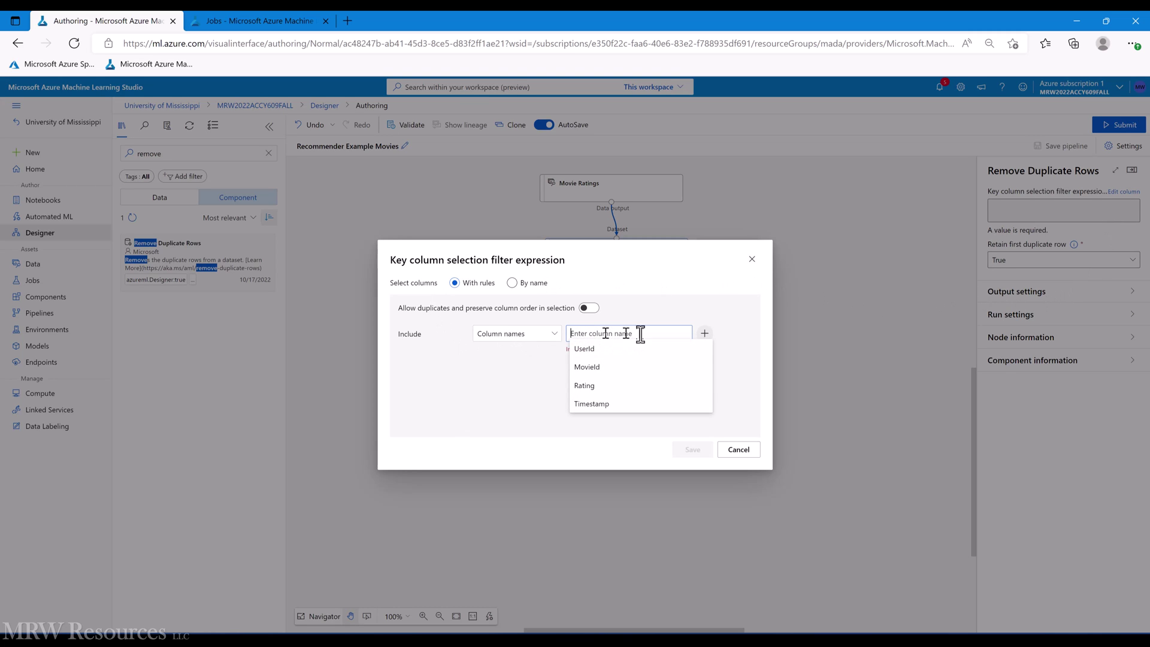
{"action": "left_click", "coordinate": [595, 357]}
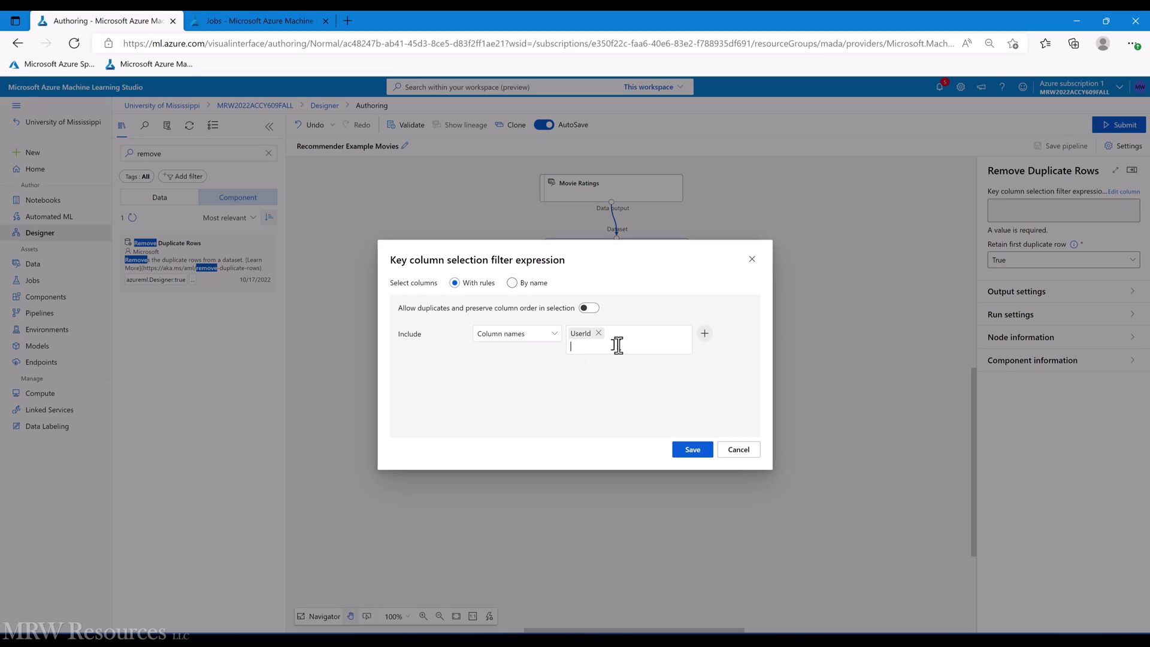
{"action": "left_click", "coordinate": [619, 343]}
{"action": "left_click", "coordinate": [599, 382]}
{"action": "left_click", "coordinate": [692, 450]}
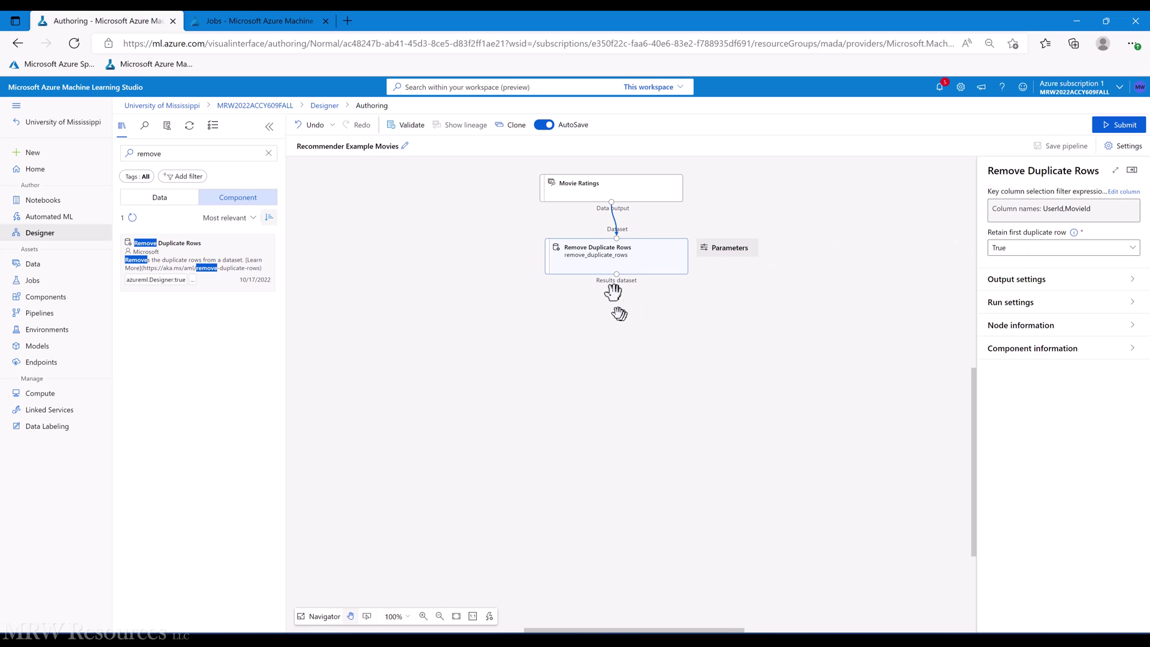
- Preview the Movie Ratings data to check its row count
{"action": "right_click", "coordinate": [605, 188]}
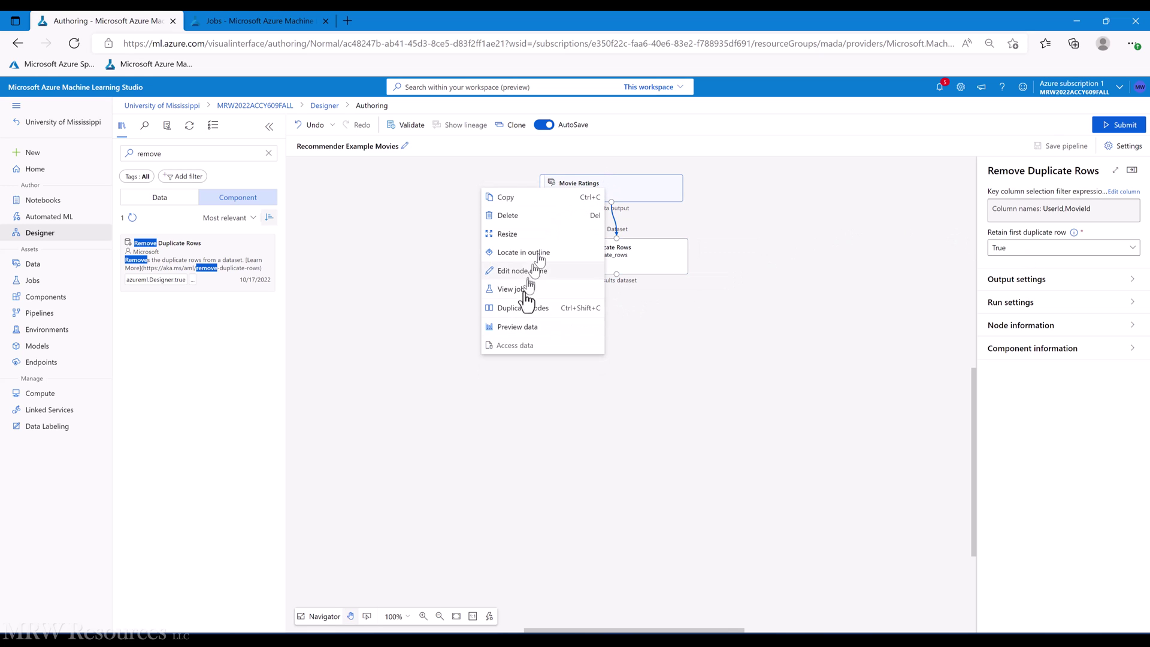
{"action": "left_click", "coordinate": [518, 327]}
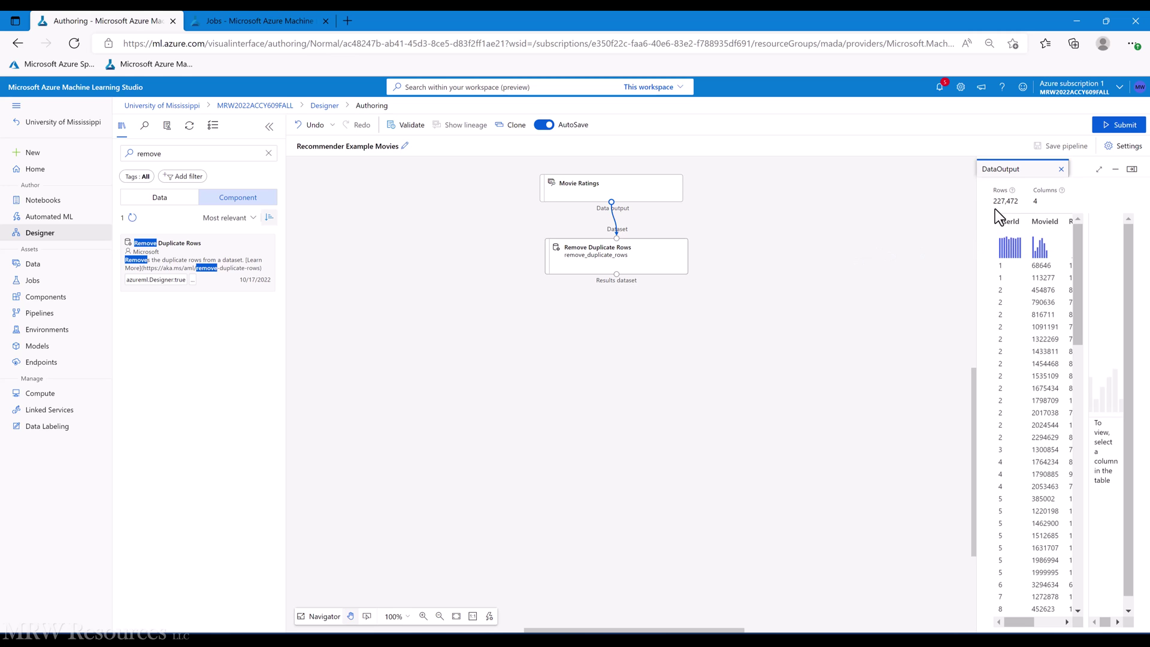
{"action": "left_click", "coordinate": [602, 311]}
- Straighten Remove Duplicate Rows under Movie Ratings, and add a Select Columns in Dataset component below it, connected to its results output
{"action": "left_click_drag", "start_coordinate": [573, 262], "coordinate": [567, 264]}
{"action": "left_click", "coordinate": [268, 154]}
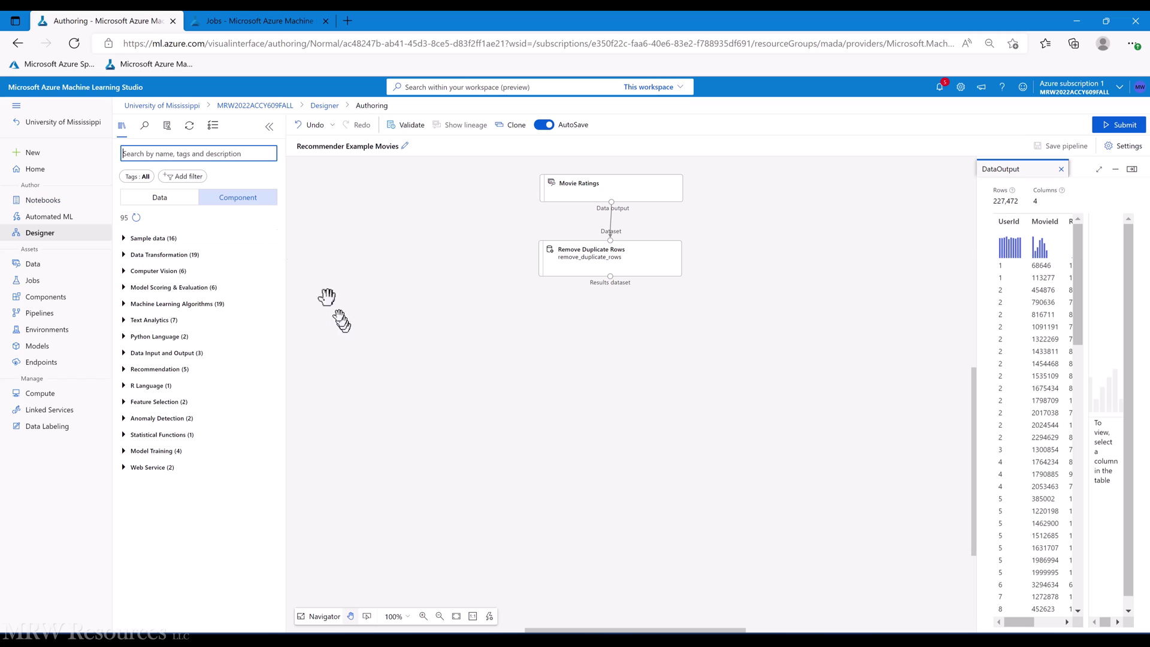
{"action": "left_click", "coordinate": [183, 153]}
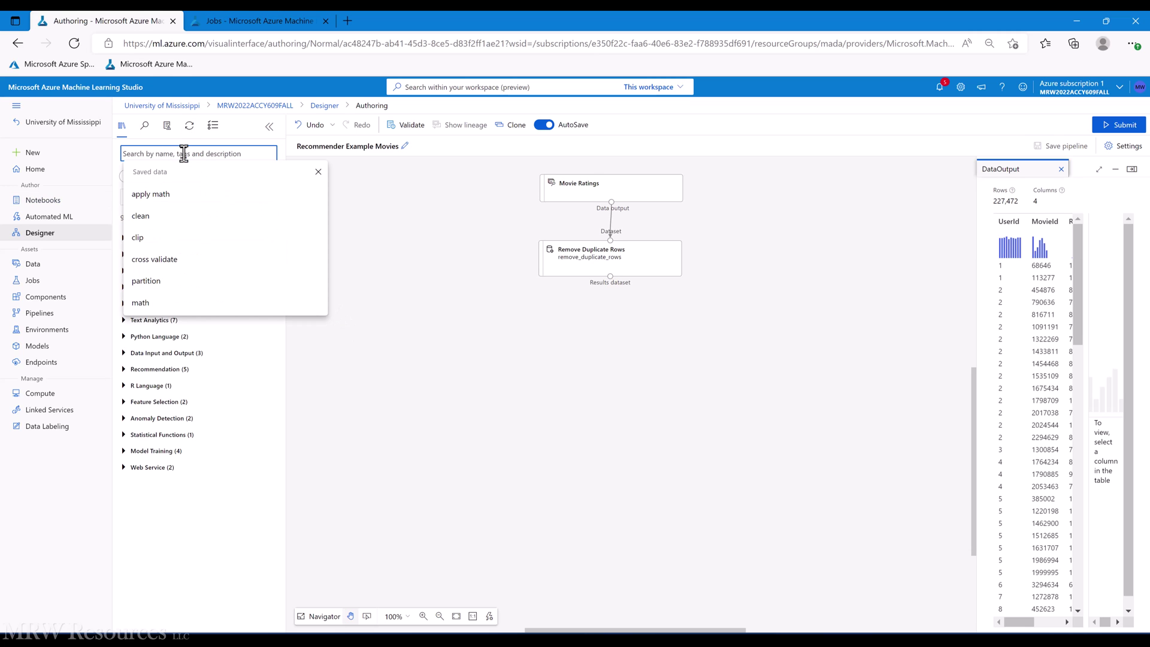
{"action": "type", "text": "select columns"}
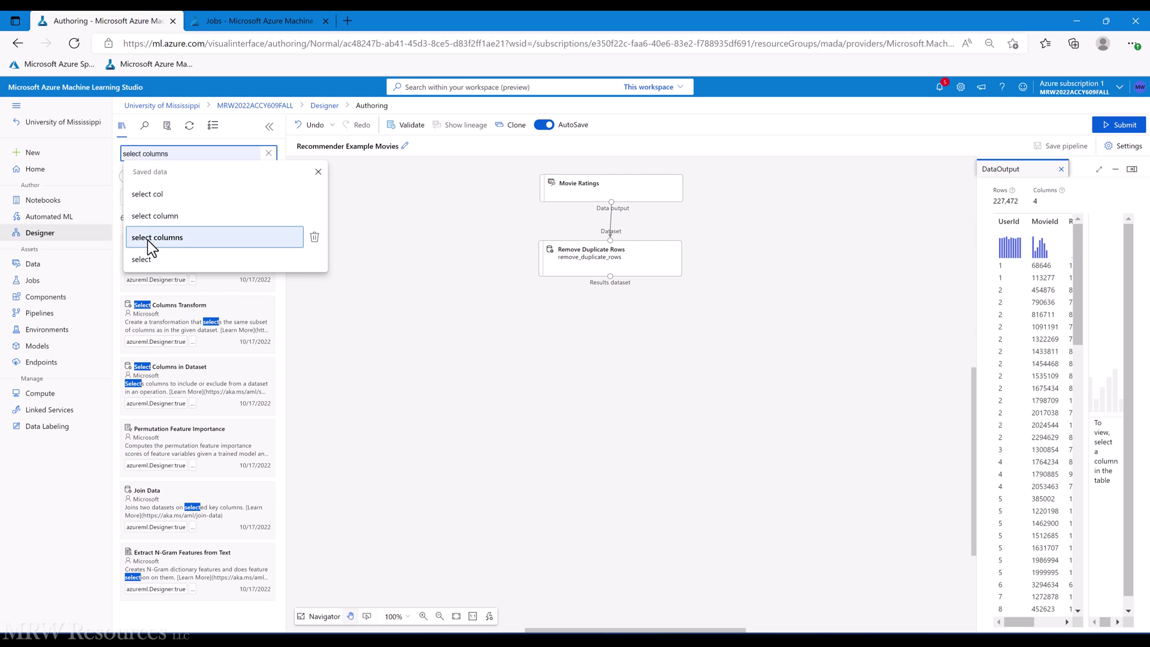
{"action": "left_click", "coordinate": [147, 237]}
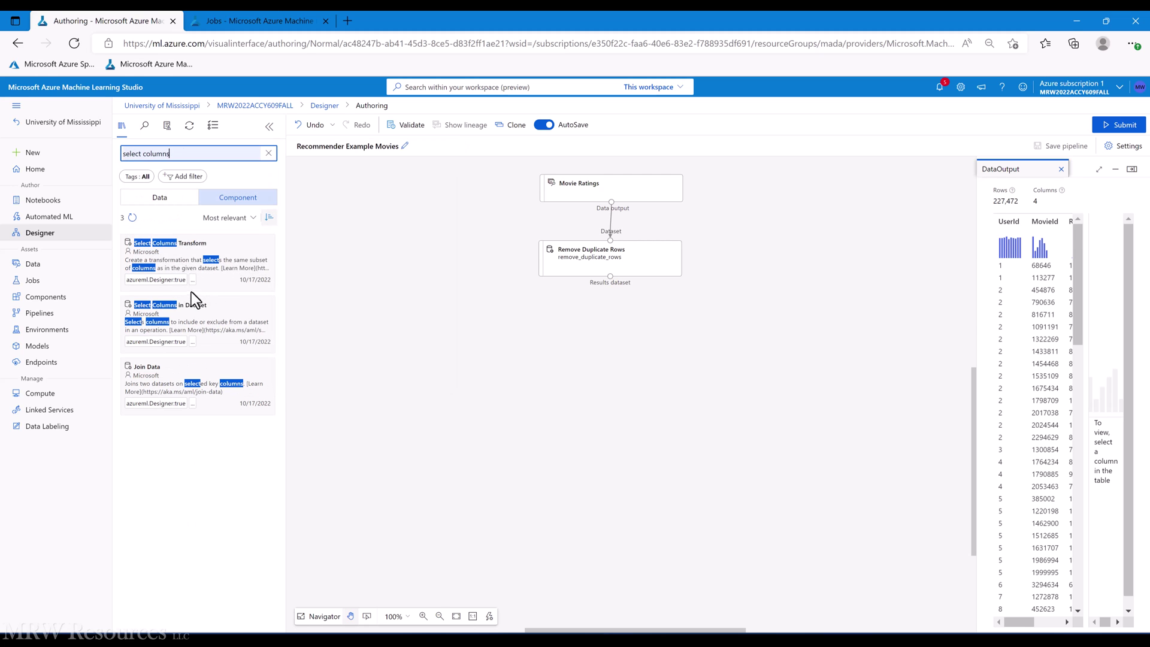
{"action": "left_click_drag", "start_coordinate": [168, 311], "coordinate": [611, 324]}
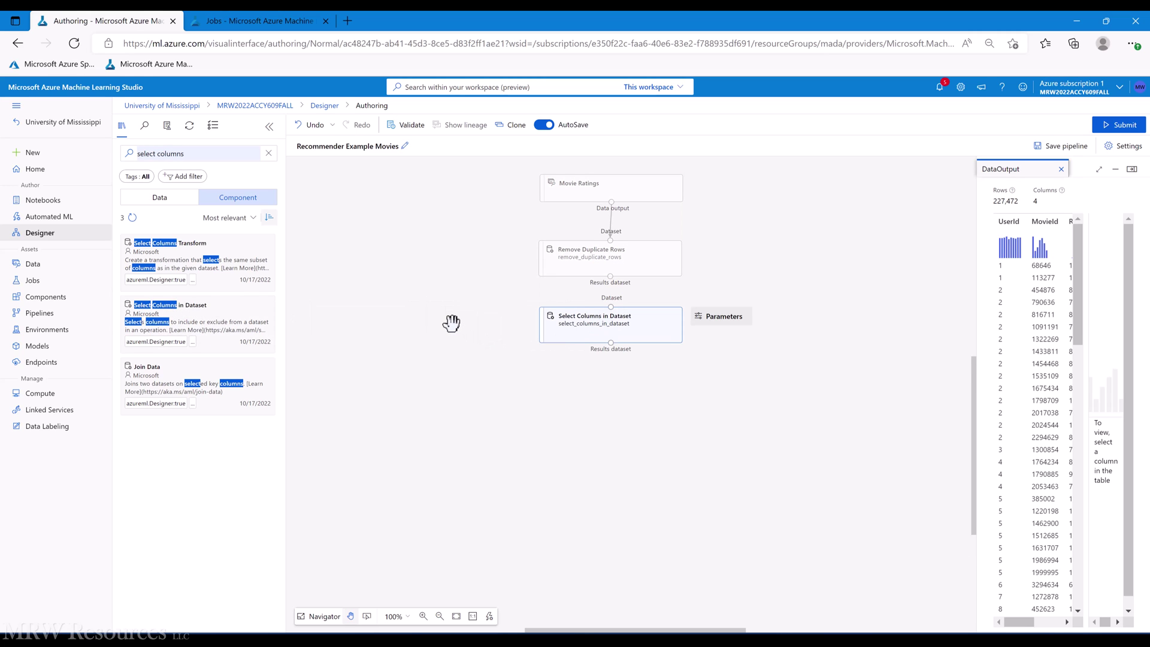
{"action": "left_click_drag", "start_coordinate": [609, 277], "coordinate": [612, 307]}
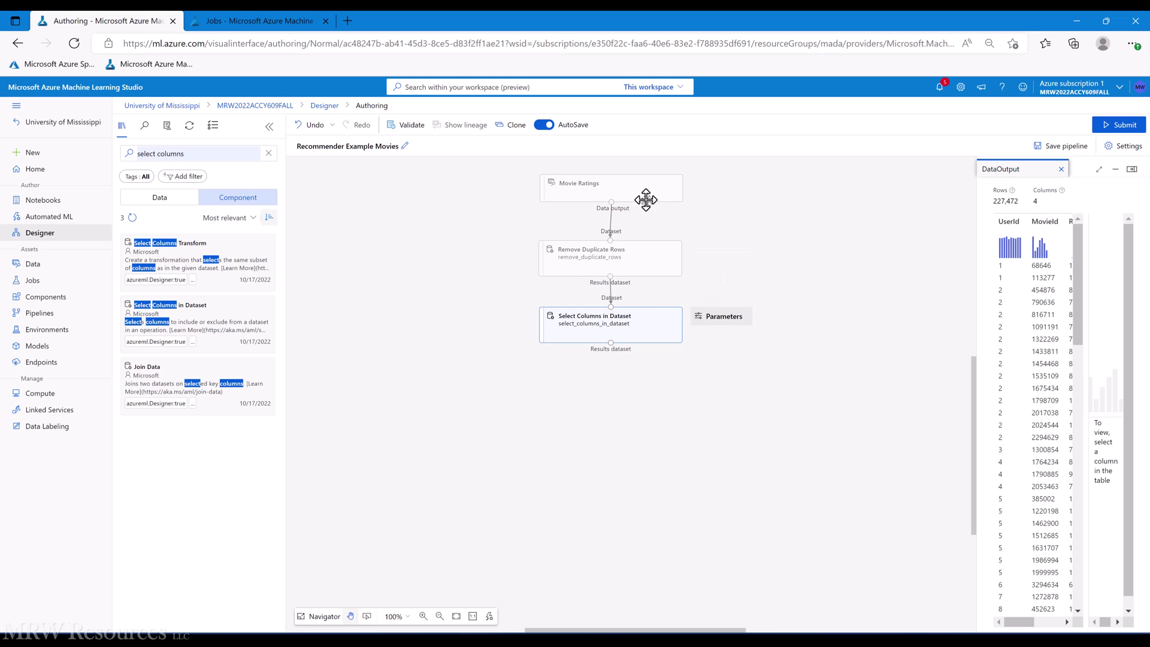
- Enlarge the Movie Ratings preview to review the column names and close it
{"action": "left_click", "coordinate": [1100, 170]}
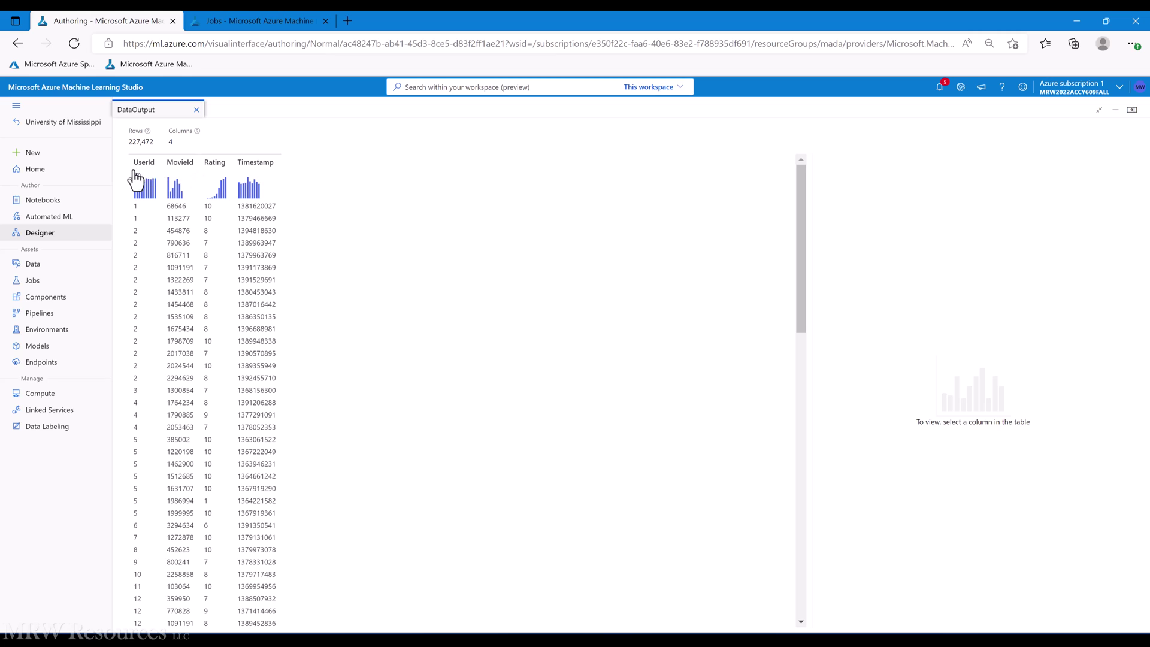
{"action": "left_click", "coordinate": [195, 114]}
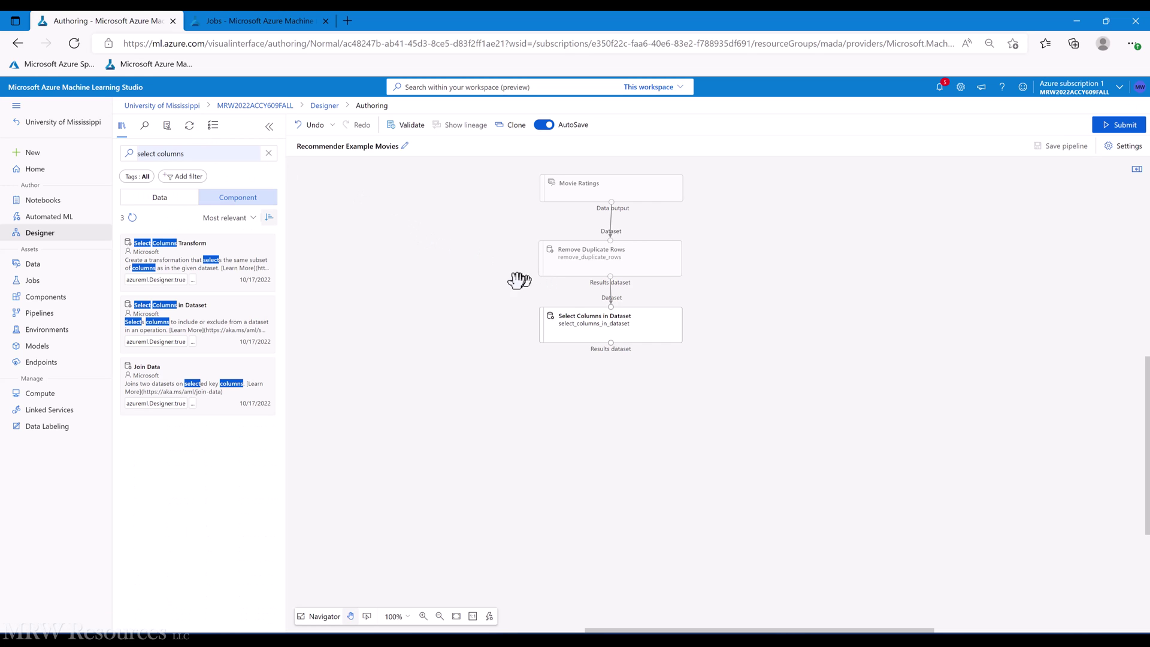
- Open the column selection of Select Columns in Dataset and enable allowing duplicates and preserving column order
{"action": "left_click", "coordinate": [606, 326]}
{"action": "right_click", "coordinate": [606, 327]}
{"action": "left_click", "coordinate": [606, 327]}
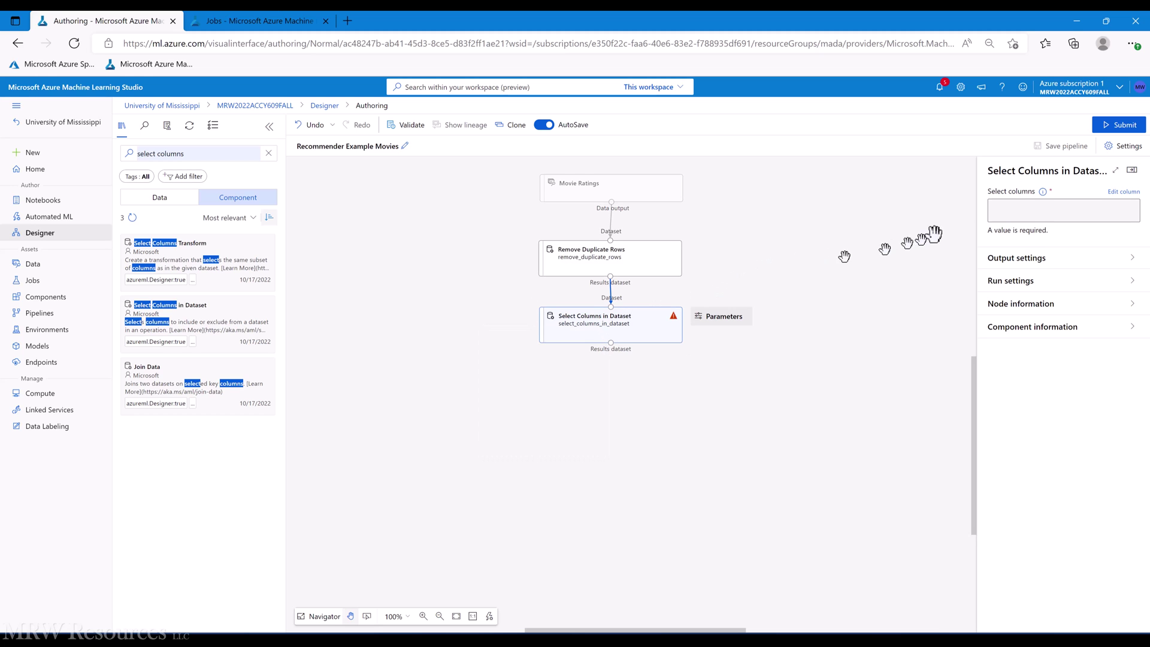
{"action": "left_click", "coordinate": [1119, 191]}
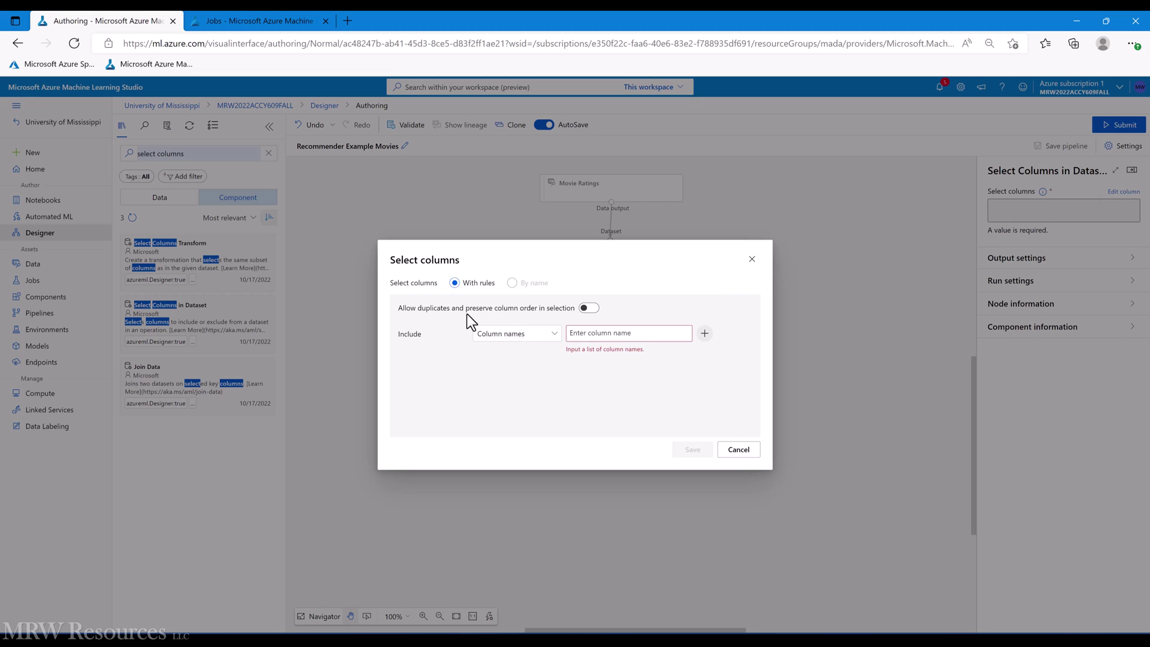
{"action": "left_click", "coordinate": [588, 309]}
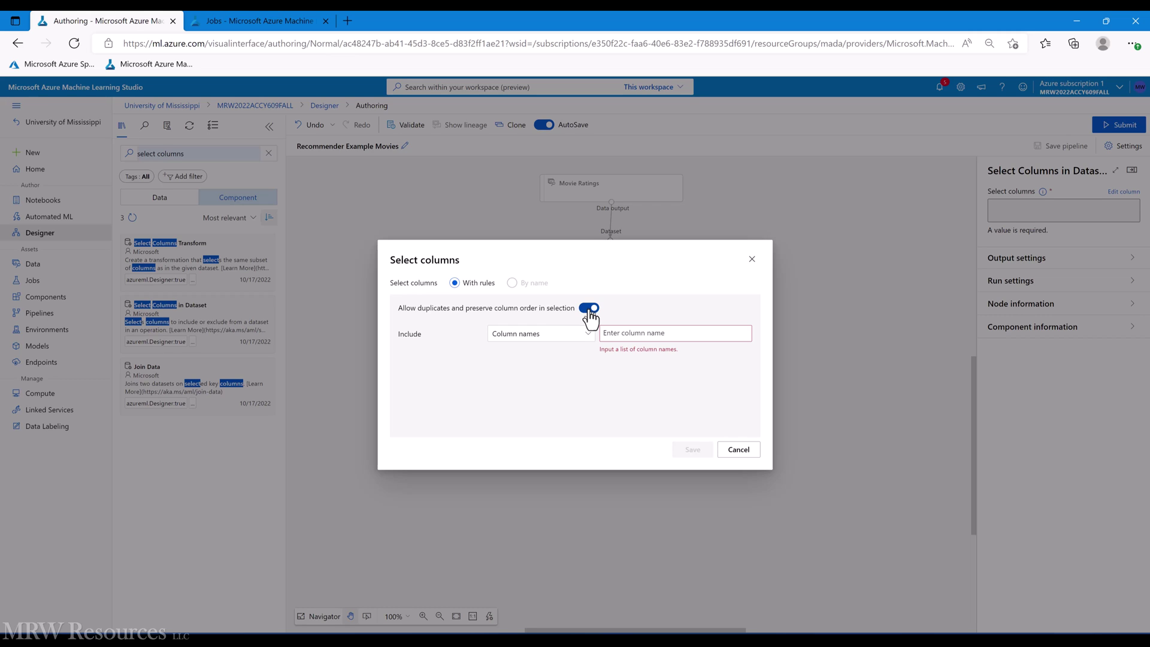
- Include the columns UserID, MovieID and Rating by name, in that order, and save the selection
{"action": "left_click", "coordinate": [611, 333]}
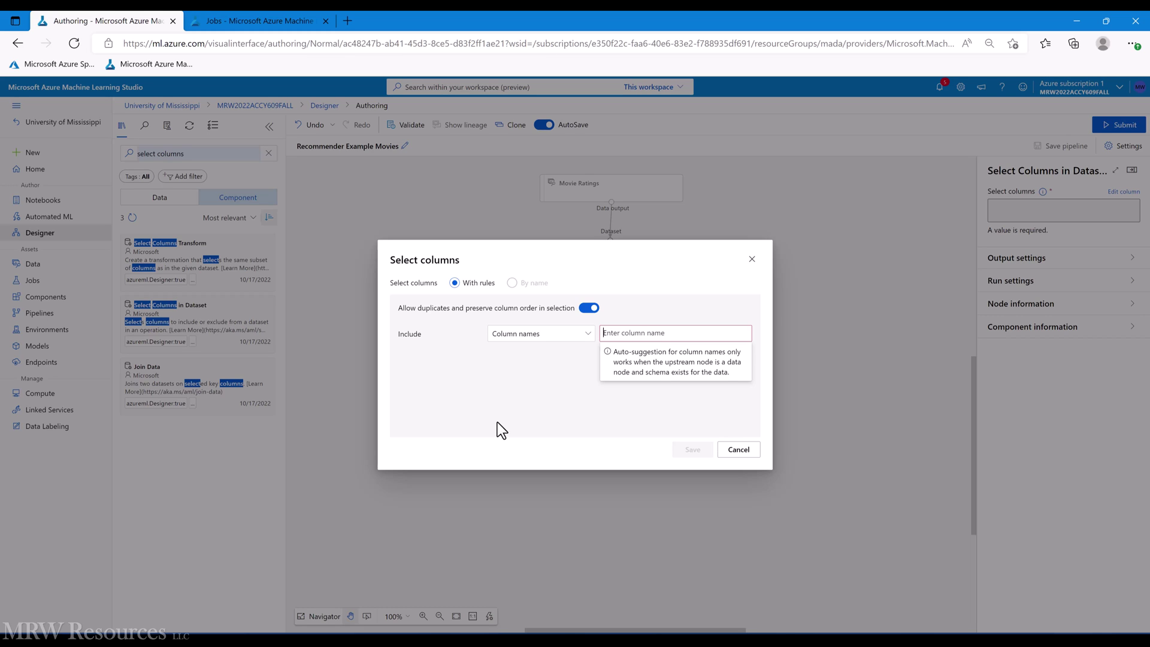
{"action": "type", "text": "UserID"}
{"action": "key", "text": "Return"}
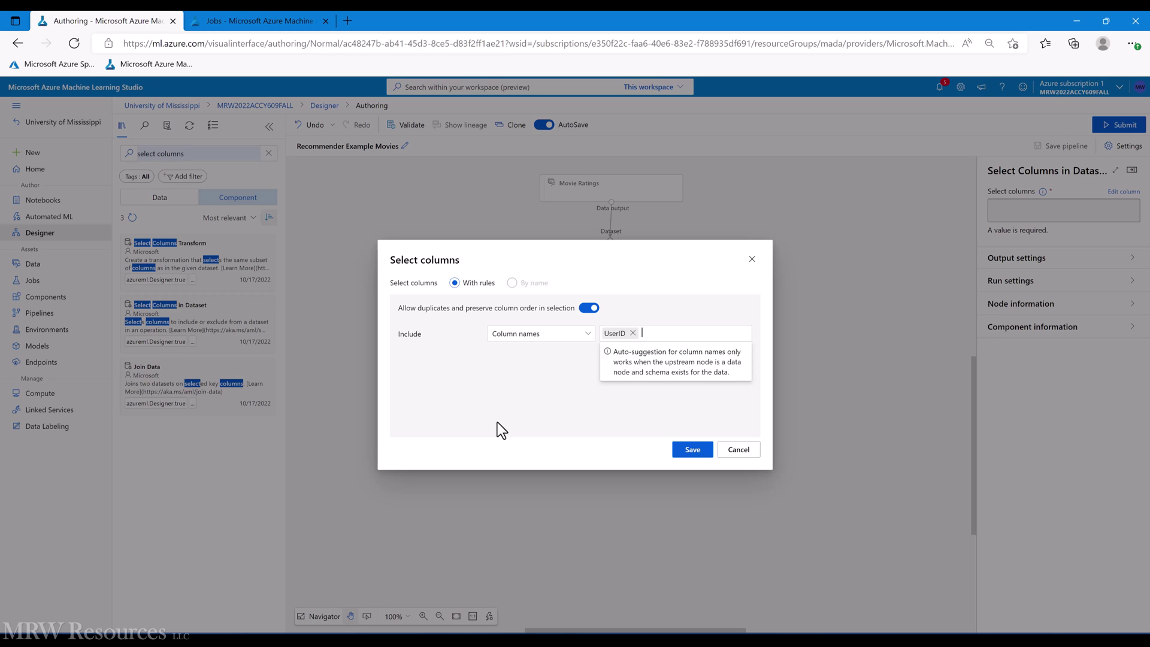
{"action": "type", "text": "MovieID"}
{"action": "key", "text": "Return"}
{"action": "type", "text": "Rating"}
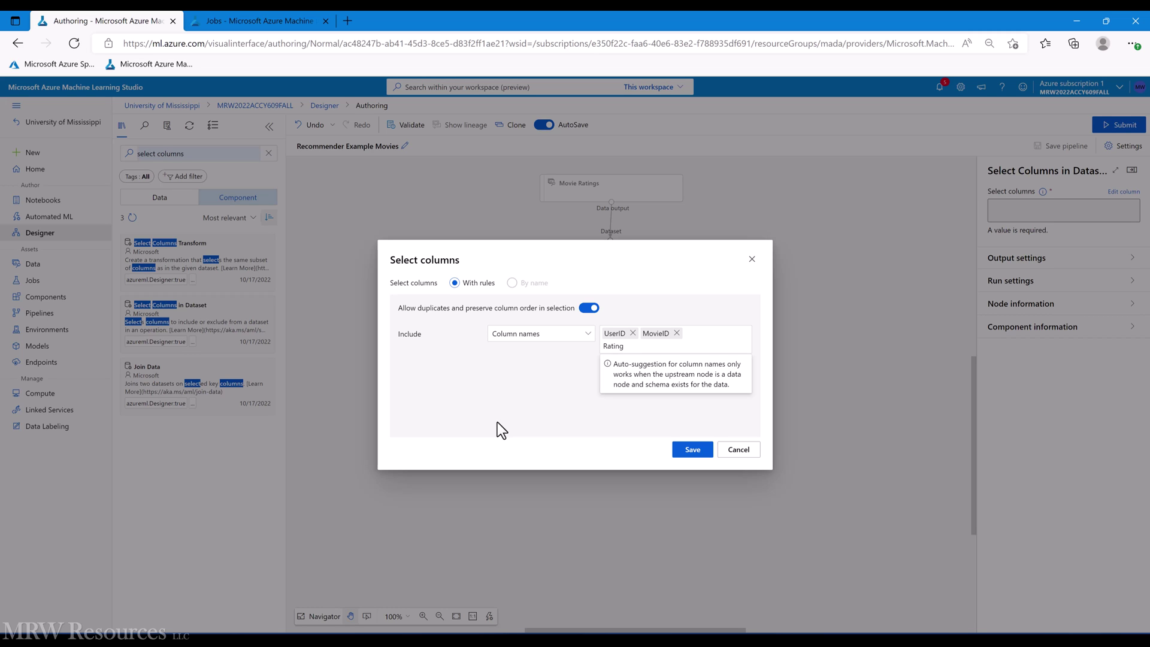
{"action": "left_click", "coordinate": [695, 452]}
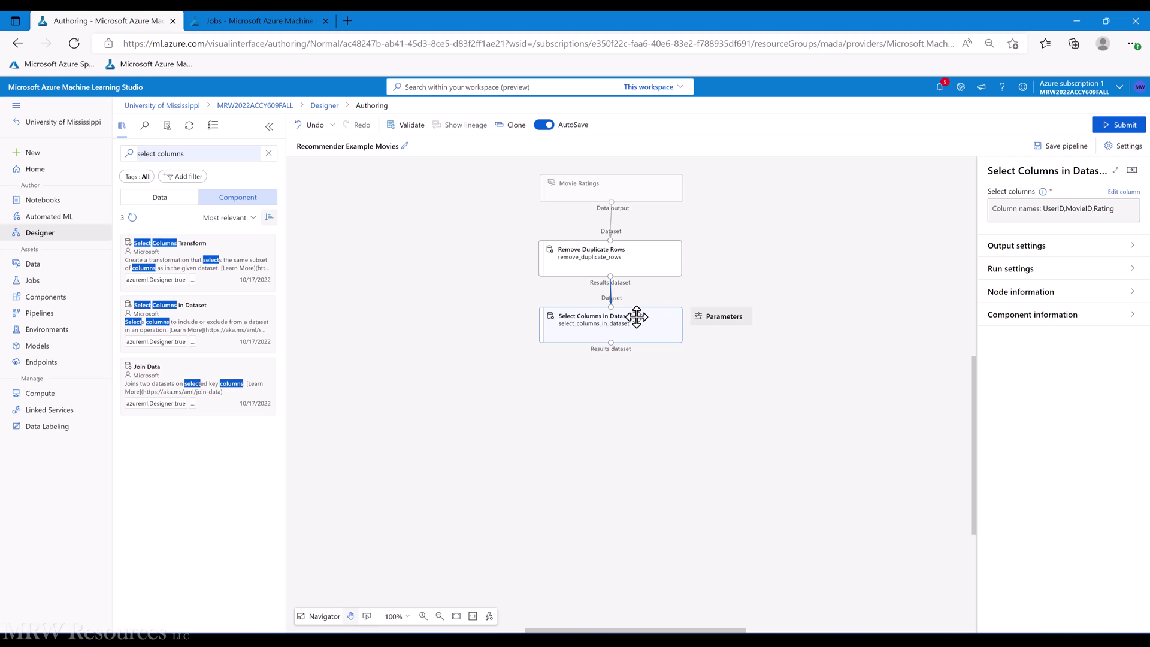
- Reopen the column selection of Select Columns in Dataset to review the included columns, and save it as is
{"action": "left_click", "coordinate": [1122, 192]}
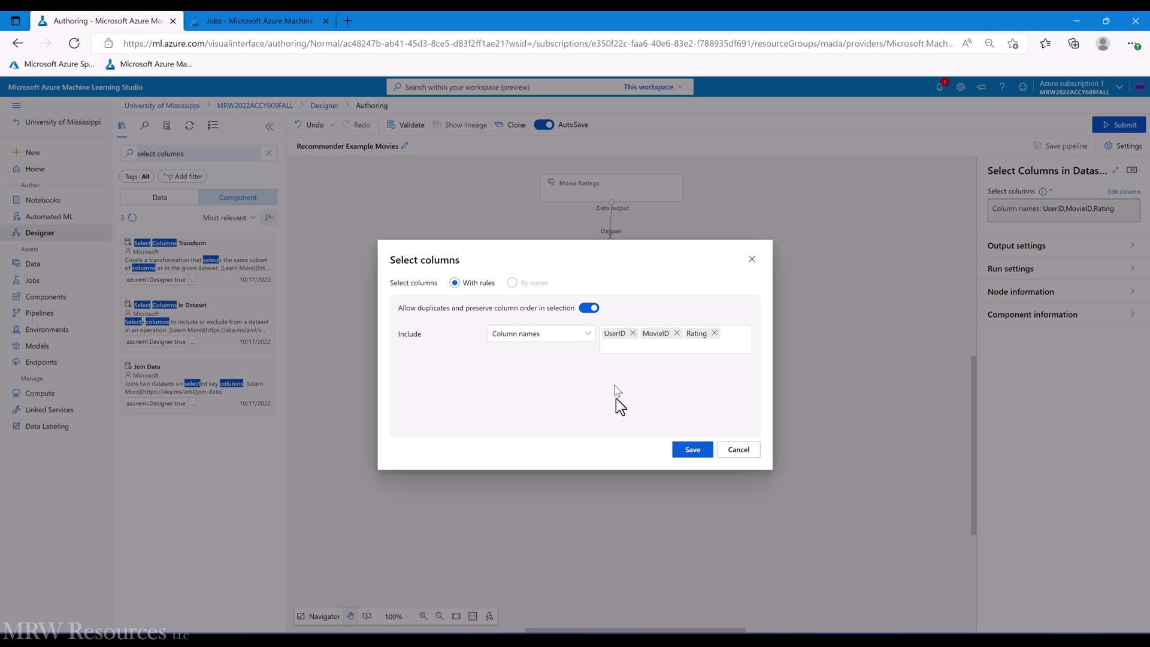
{"action": "left_click", "coordinate": [689, 452]}
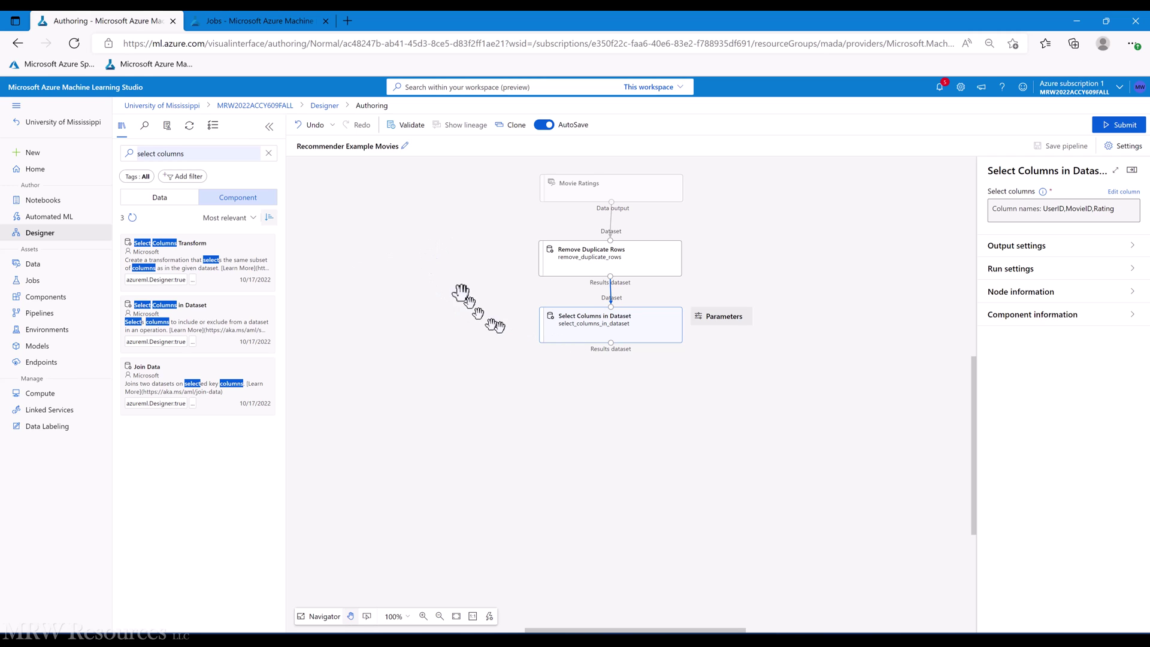
- Search the components for split, add Split Data below Select Columns in Dataset, and connect it to that component's results output
{"action": "left_click", "coordinate": [269, 153]}
{"action": "left_click", "coordinate": [225, 151]}
{"action": "type", "text": "s"}
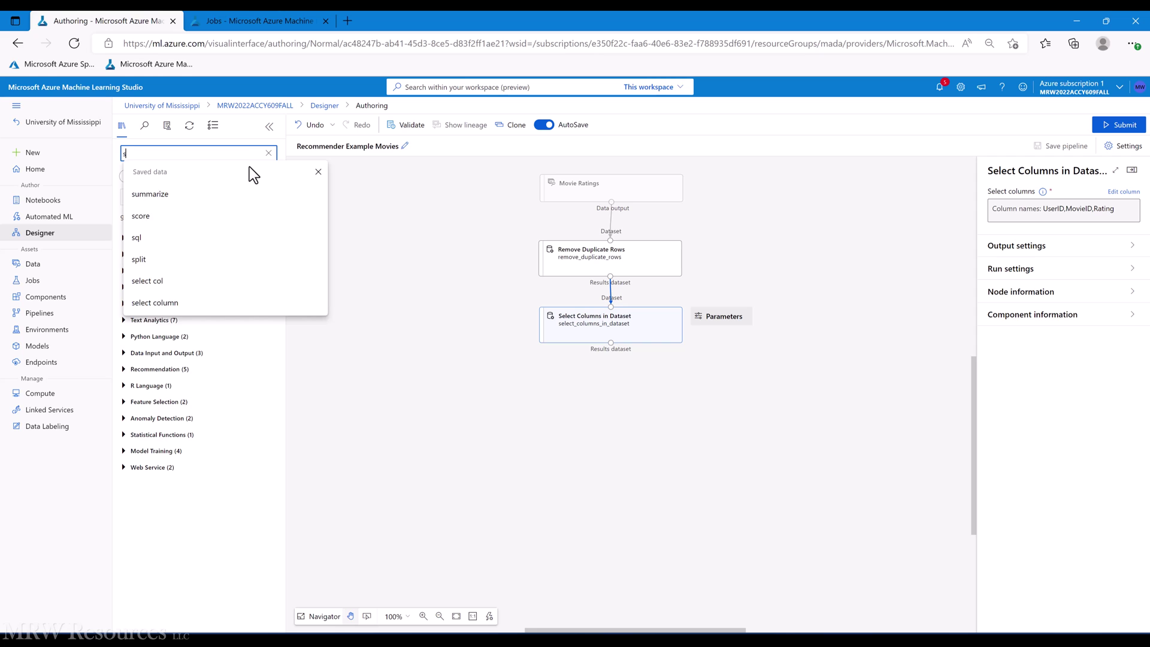
{"action": "type", "text": "plit"}
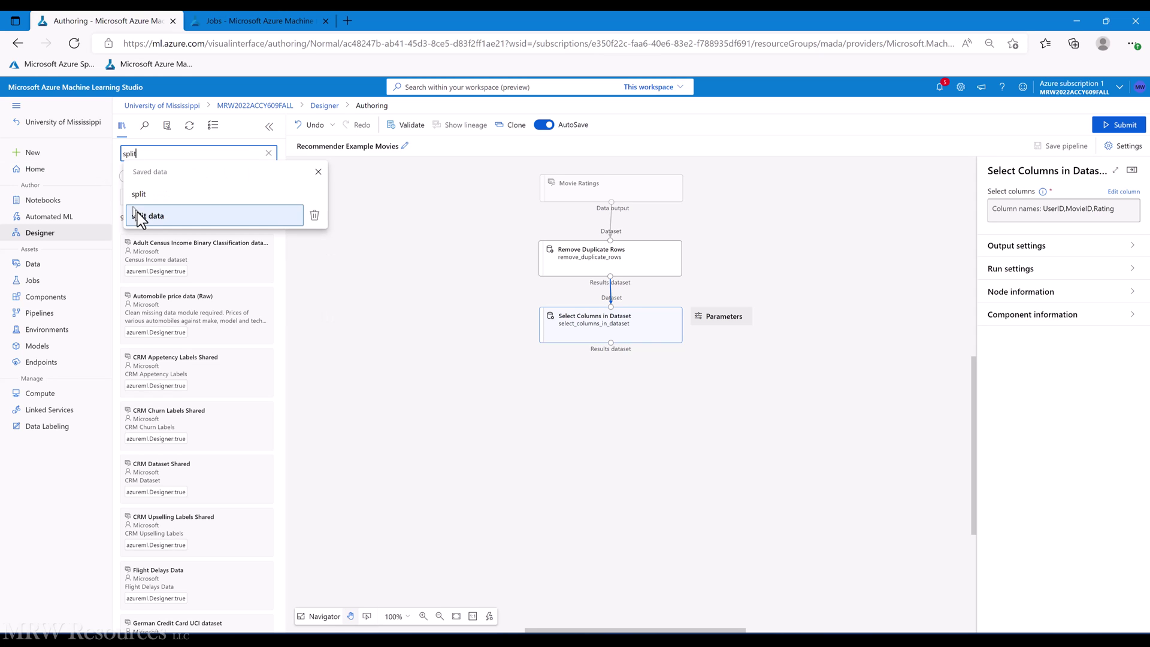
{"action": "left_click", "coordinate": [142, 197]}
{"action": "left_click_drag", "start_coordinate": [132, 278], "coordinate": [616, 387]}
{"action": "left_click_drag", "start_coordinate": [612, 343], "coordinate": [617, 369]}
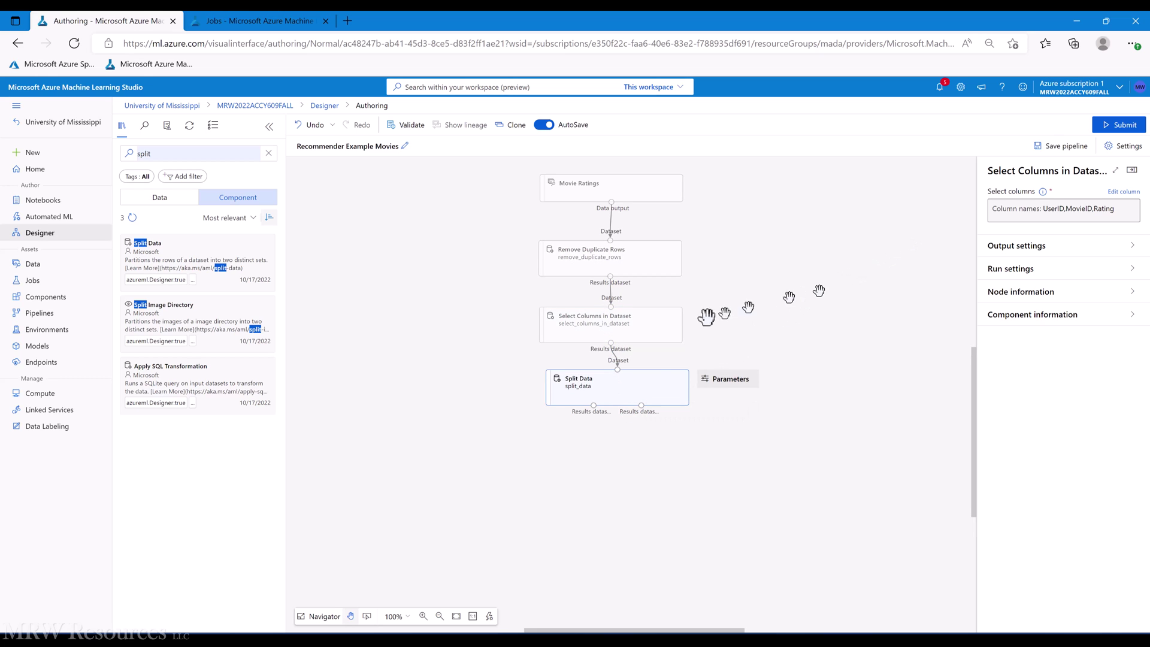
- Set the random seed of Split Data to 12345 and align the components in a straight, evenly spaced column beneath Movie Ratings
{"action": "left_click", "coordinate": [608, 392]}
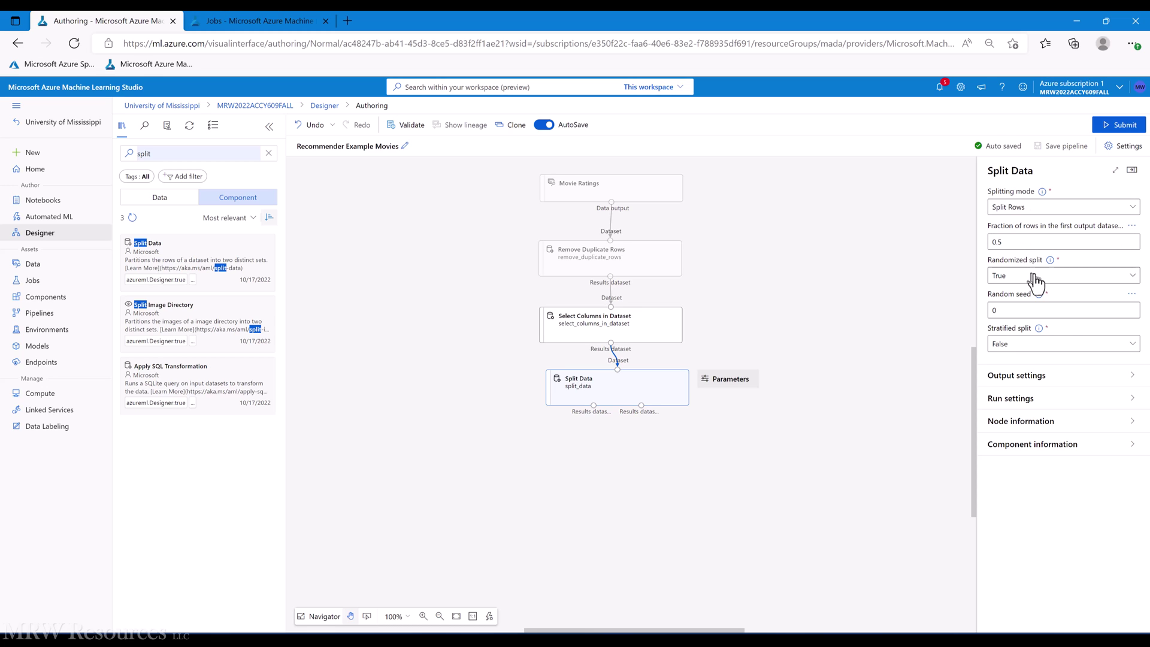
{"action": "double_click", "coordinate": [1045, 310]}
{"action": "type", "text": "12345"}
{"action": "left_click", "coordinate": [885, 302]}
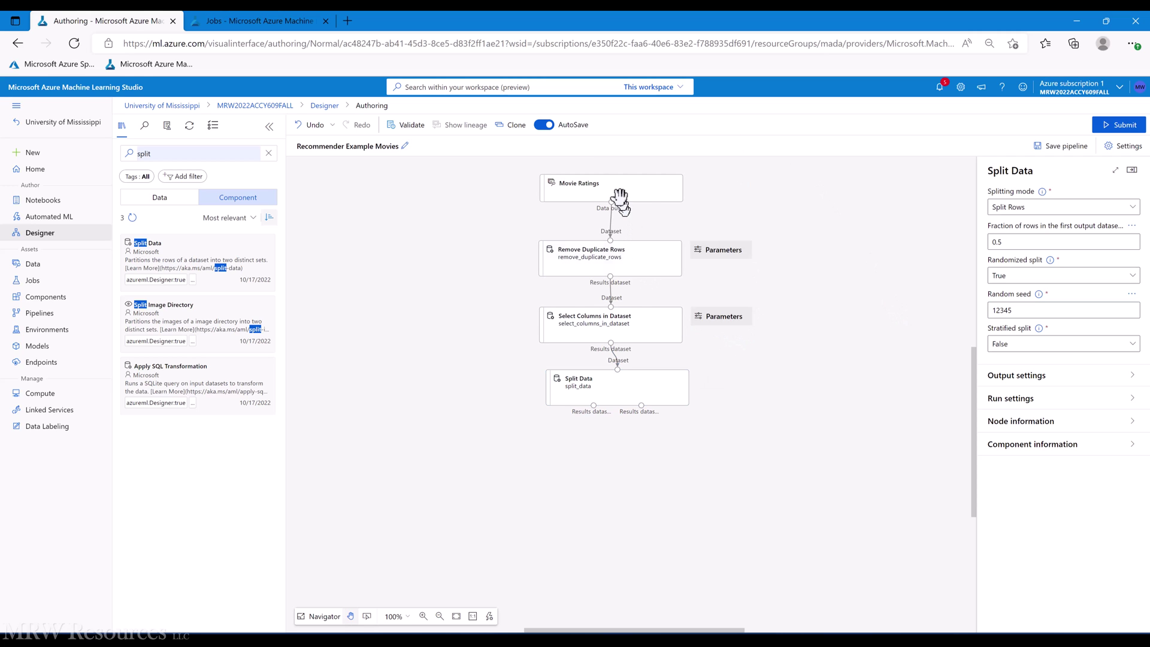
{"action": "left_click_drag", "start_coordinate": [603, 251], "coordinate": [601, 236]}
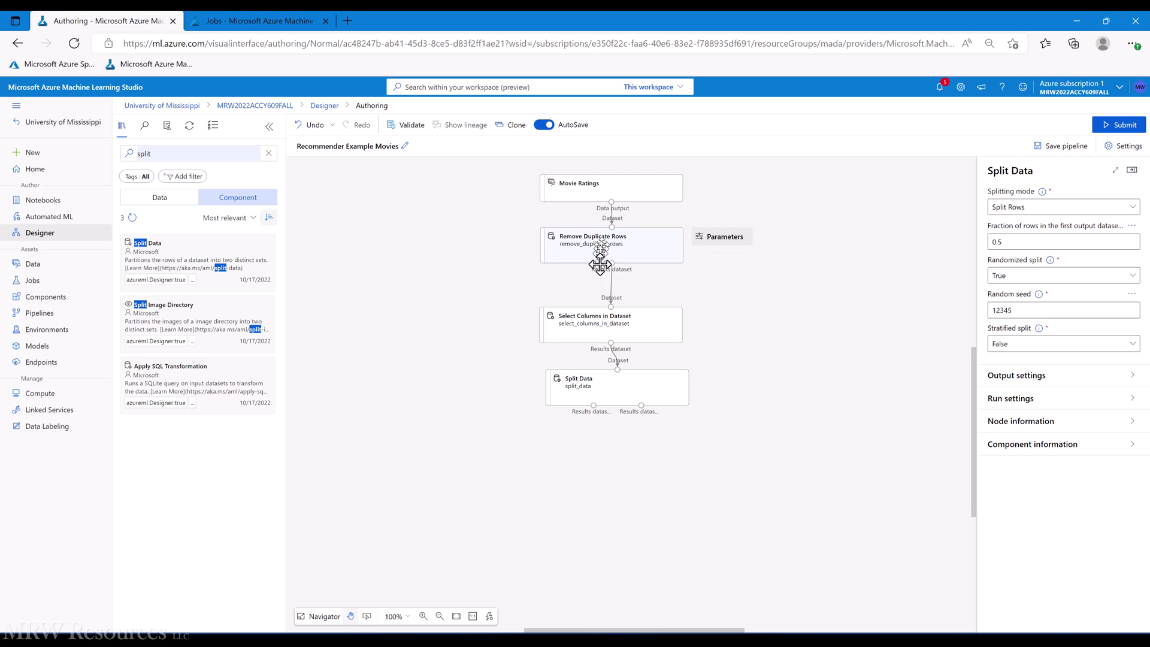
{"action": "left_click_drag", "start_coordinate": [606, 318], "coordinate": [611, 312]}
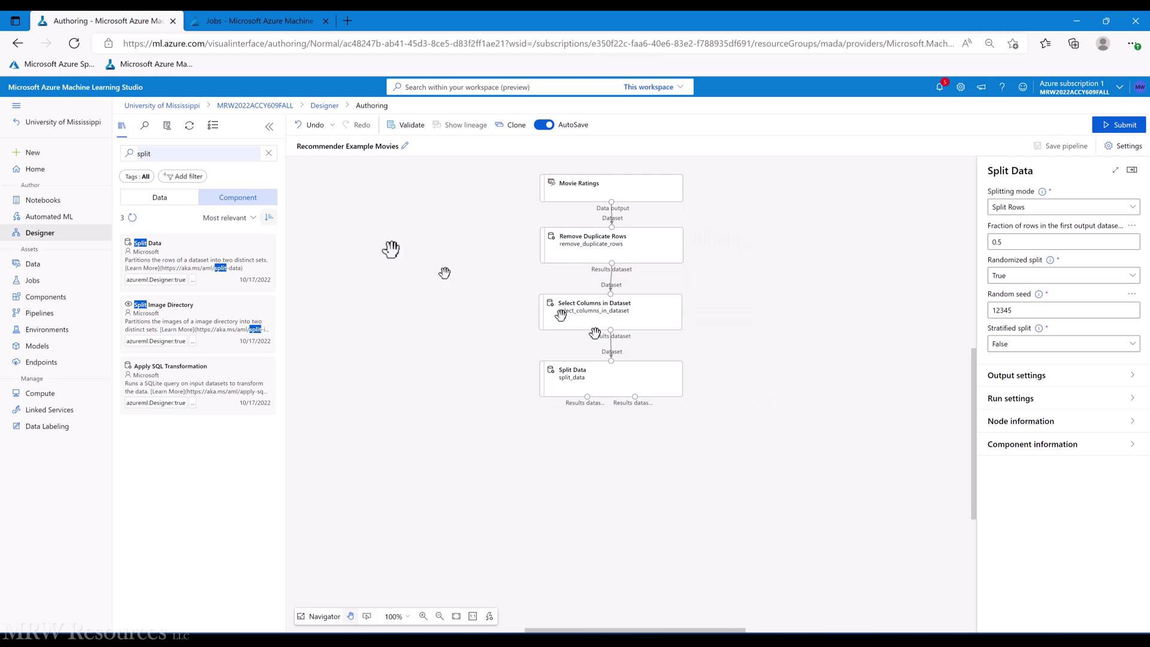
- Clear the component search and add Train SVD Recommender from the Recommendation category below Split Data
{"action": "left_click", "coordinate": [268, 153]}
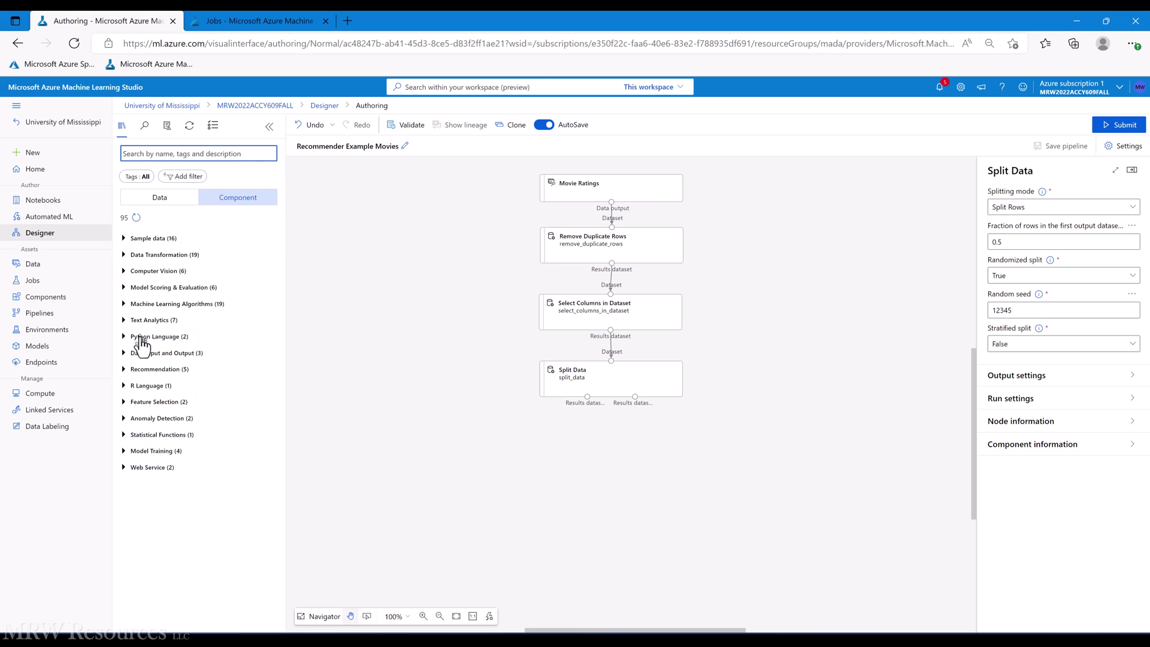
{"action": "left_click", "coordinate": [126, 369]}
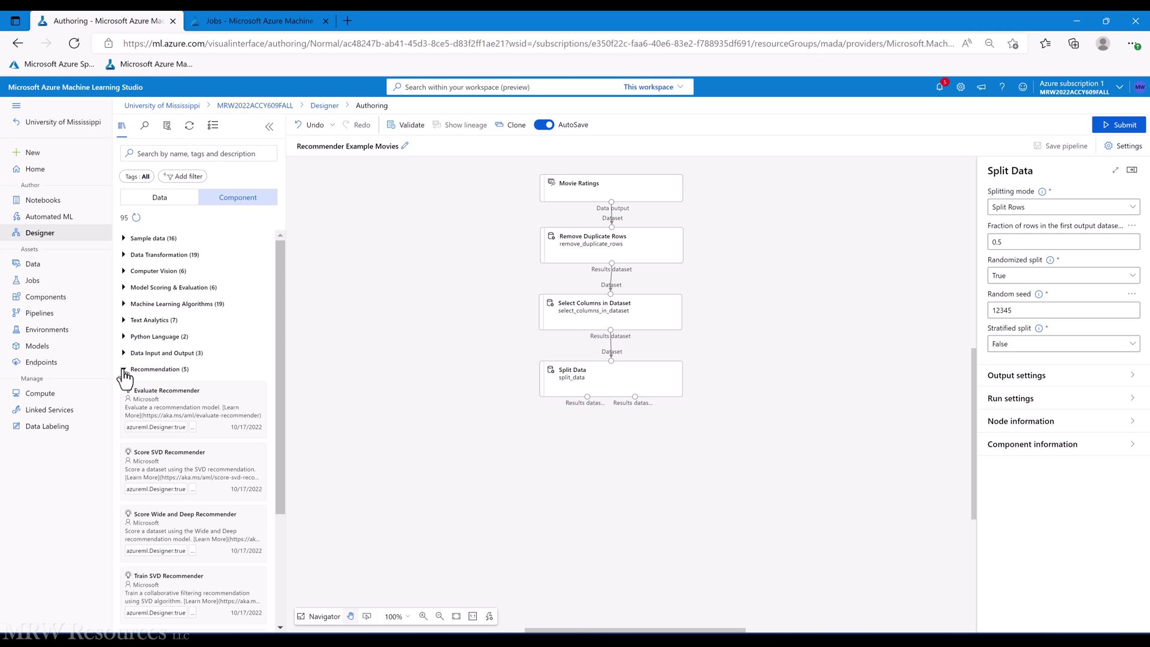
{"action": "left_click_drag", "start_coordinate": [281, 318], "coordinate": [282, 397]}
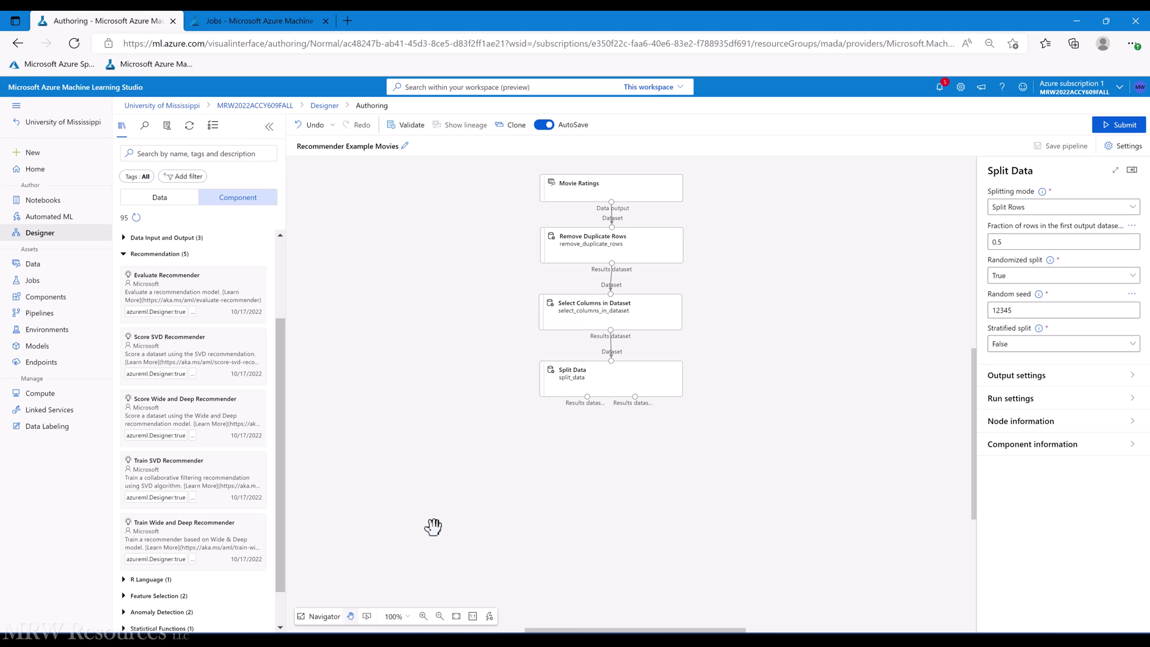
{"action": "left_click_drag", "start_coordinate": [174, 477], "coordinate": [572, 466]}
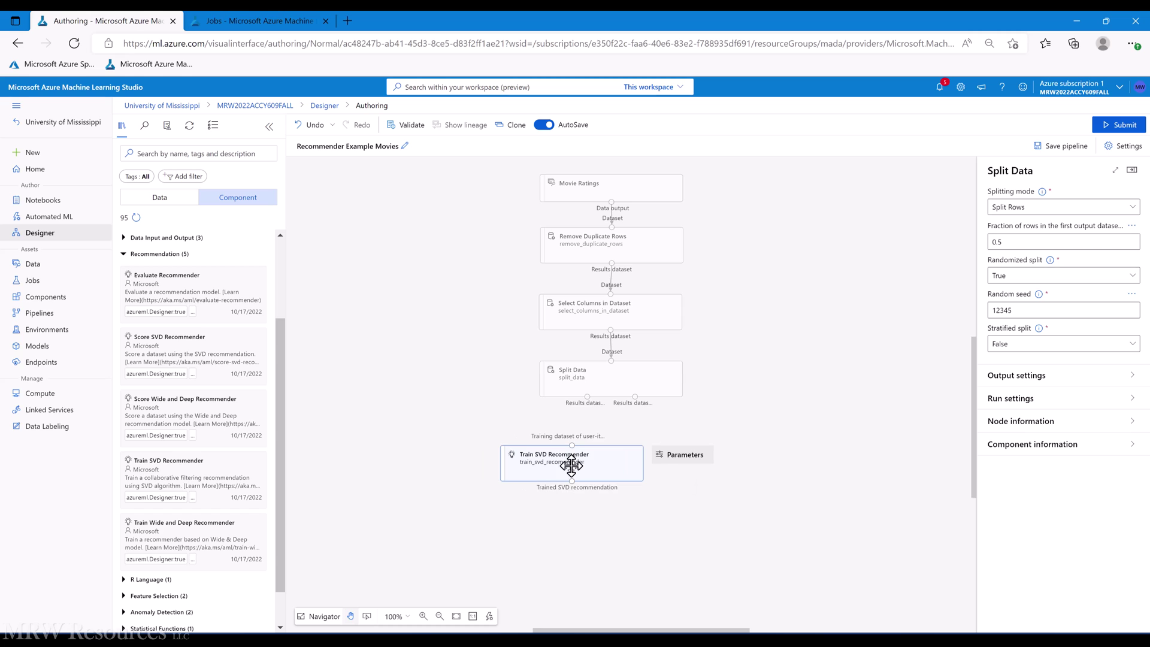
- Examine the number of factors, algorithm iterations and learning rate settings of Train SVD Recommender
{"action": "left_click", "coordinate": [570, 465]}
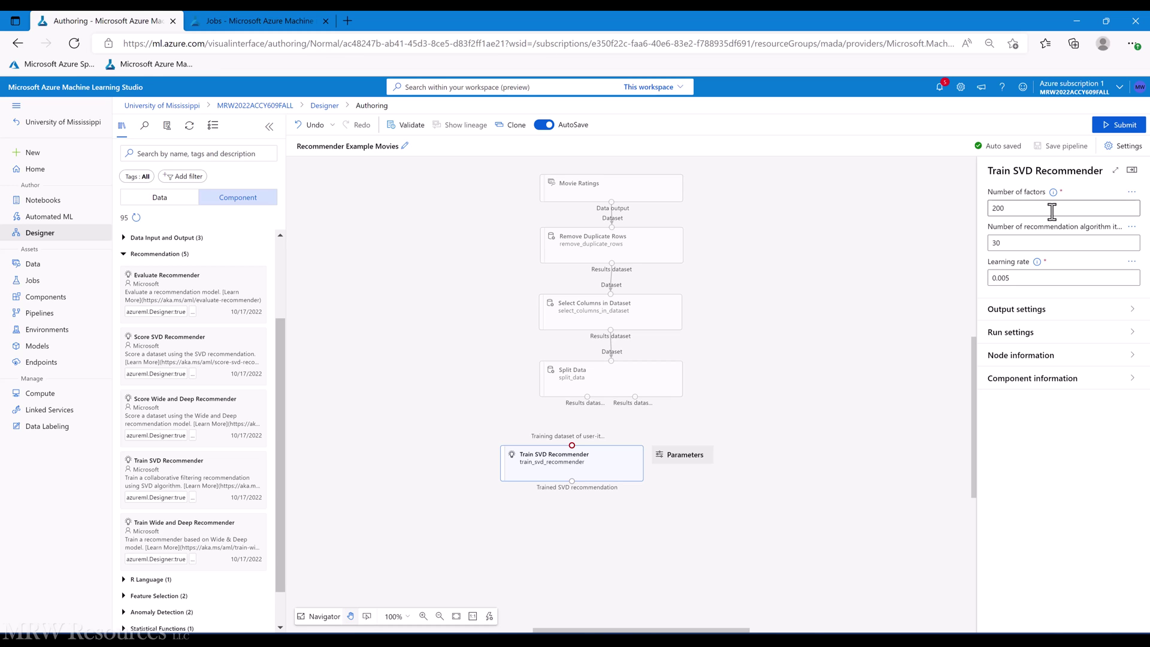
{"action": "left_click", "coordinate": [1055, 242]}
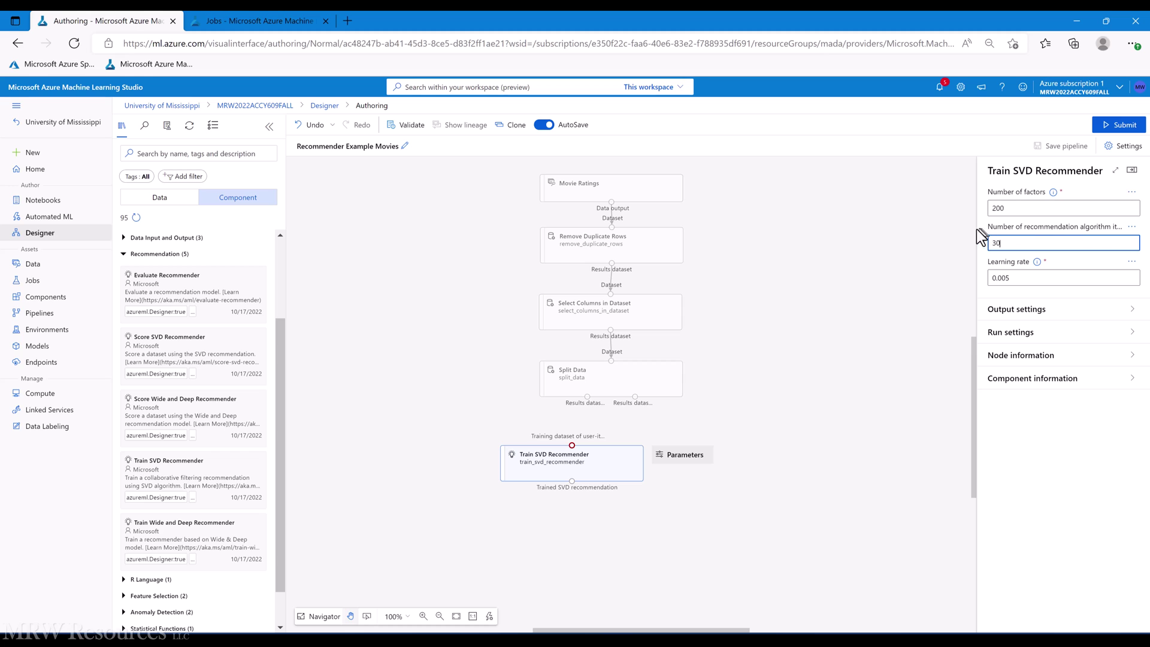
{"action": "left_click_drag", "start_coordinate": [973, 229], "coordinate": [916, 229]}
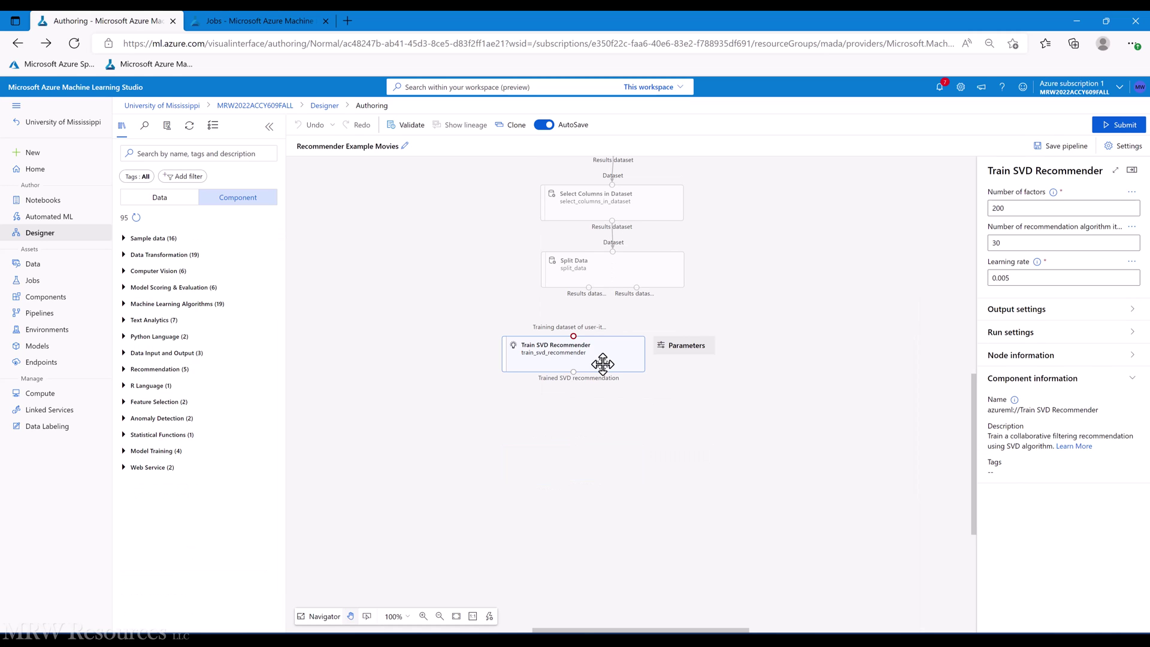
{"action": "left_click", "coordinate": [1024, 211]}
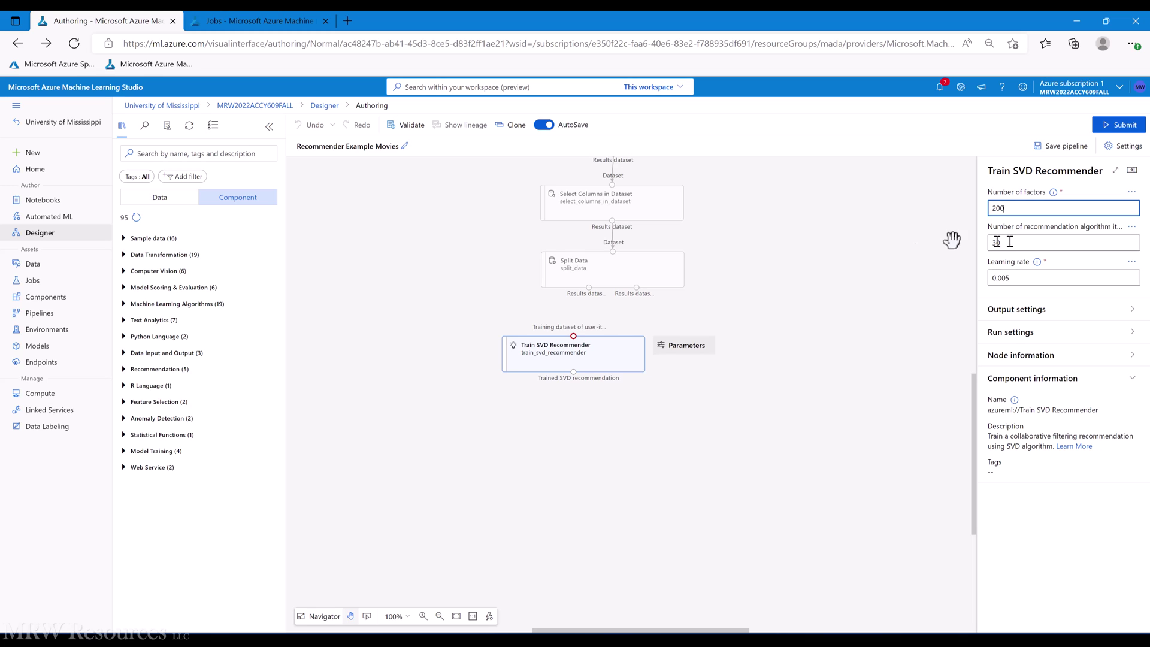
- Shift Train SVD Recommender to the lower left of Split Data and connect Split Data's first results output to its training dataset input
{"action": "left_click", "coordinate": [591, 357]}
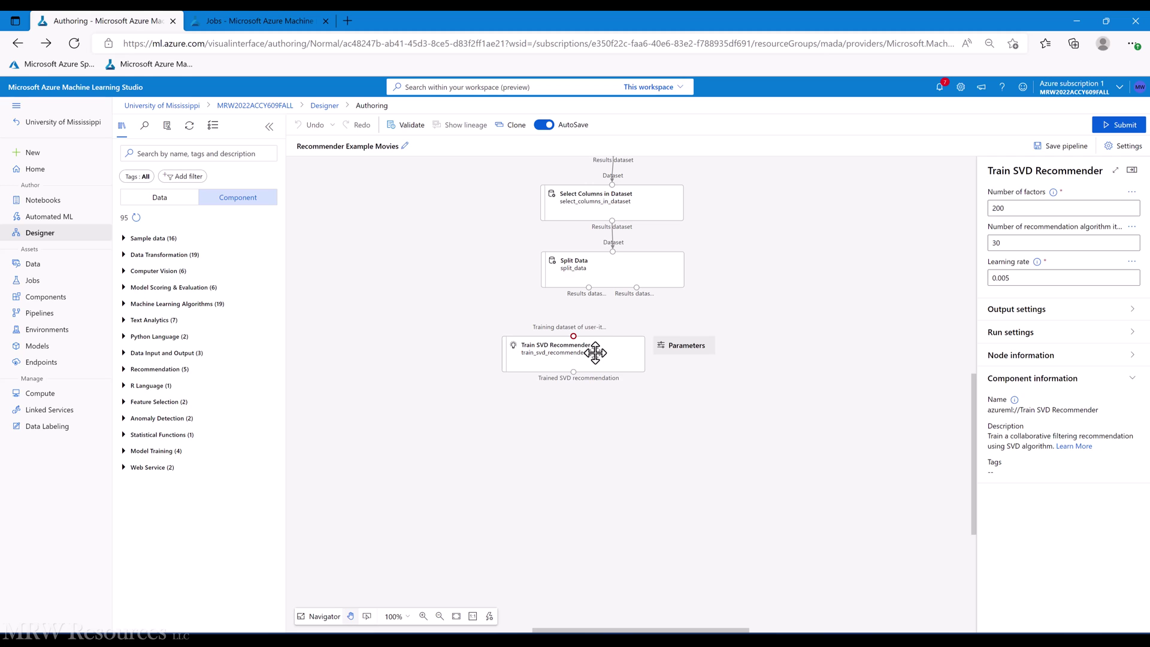
{"action": "left_click_drag", "start_coordinate": [570, 361], "coordinate": [516, 370]}
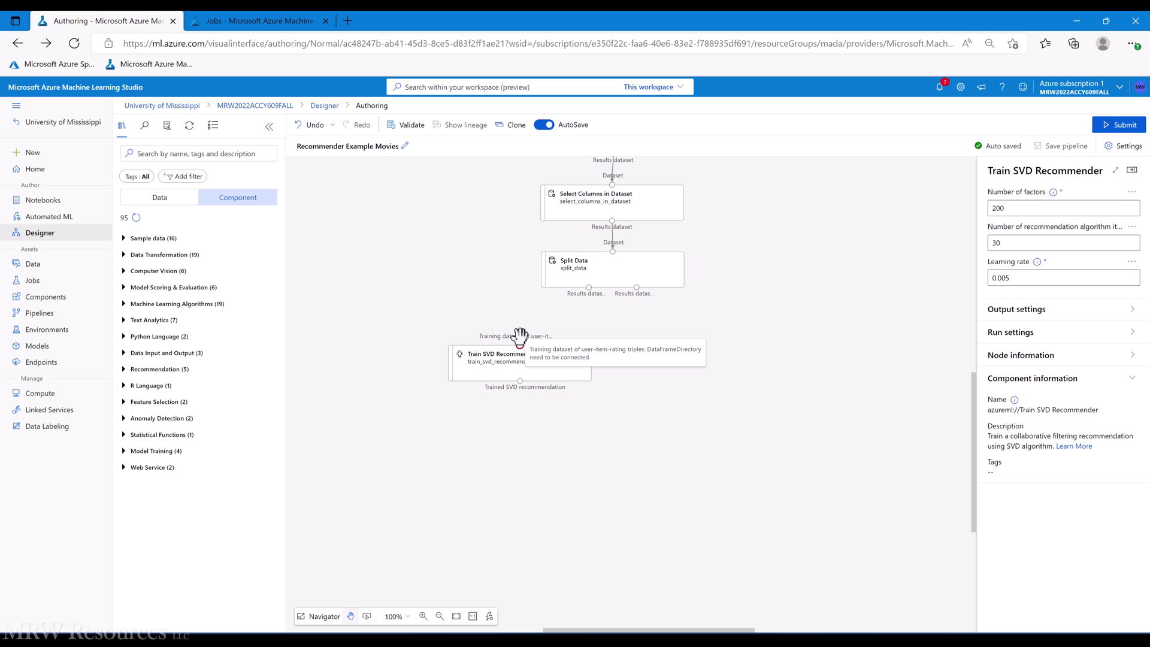
{"action": "left_click_drag", "start_coordinate": [588, 288], "coordinate": [520, 345]}
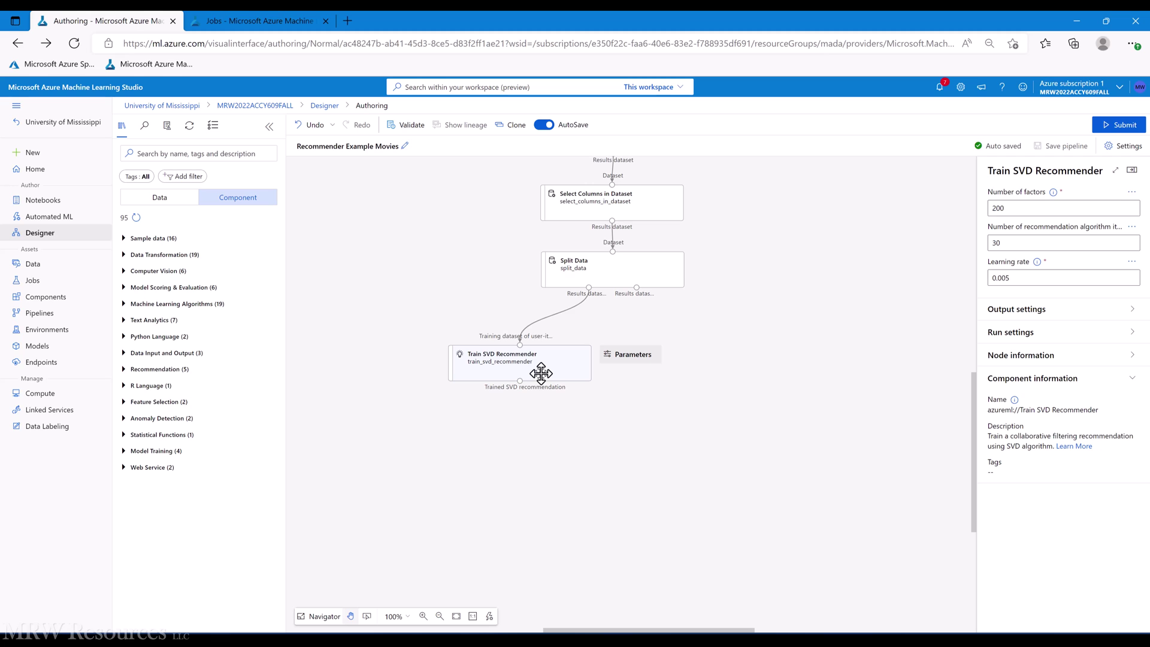
- Add Score SVD Recommender below Train SVD Recommender, feeding it the trained SVD recommendation and Split Data's second results output as the dataset to score
{"action": "left_click", "coordinate": [125, 369]}
{"action": "left_click_drag", "start_coordinate": [162, 494], "coordinate": [552, 441]}
{"action": "left_click_drag", "start_coordinate": [520, 384], "coordinate": [616, 438]}
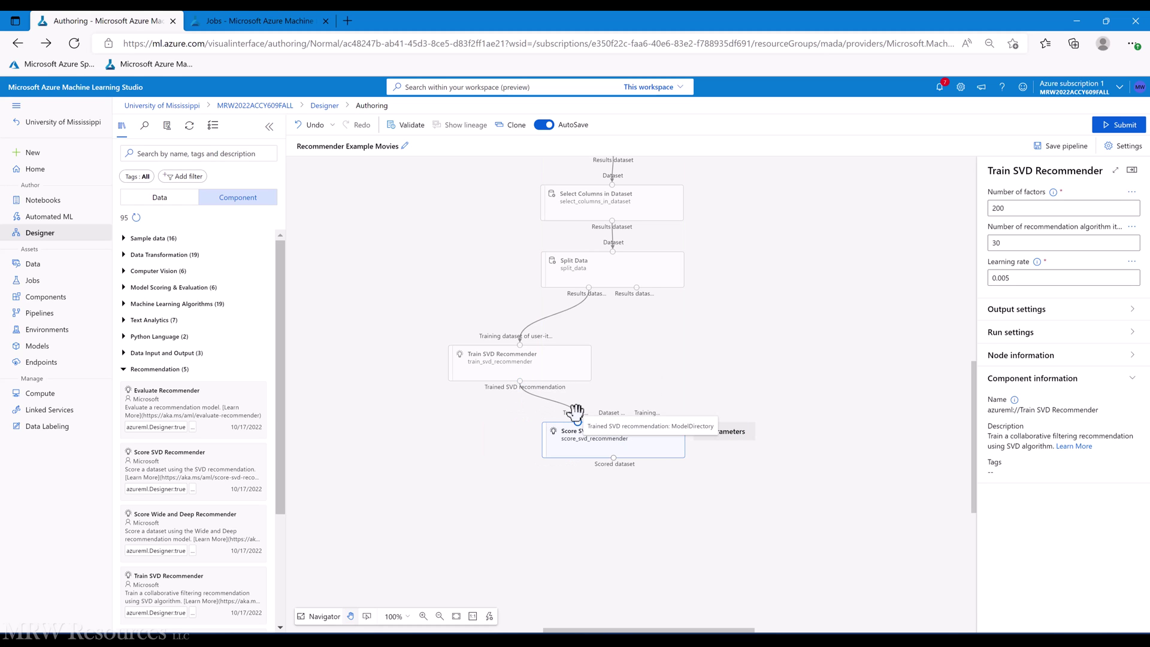
{"action": "left_click_drag", "start_coordinate": [636, 287], "coordinate": [613, 422]}
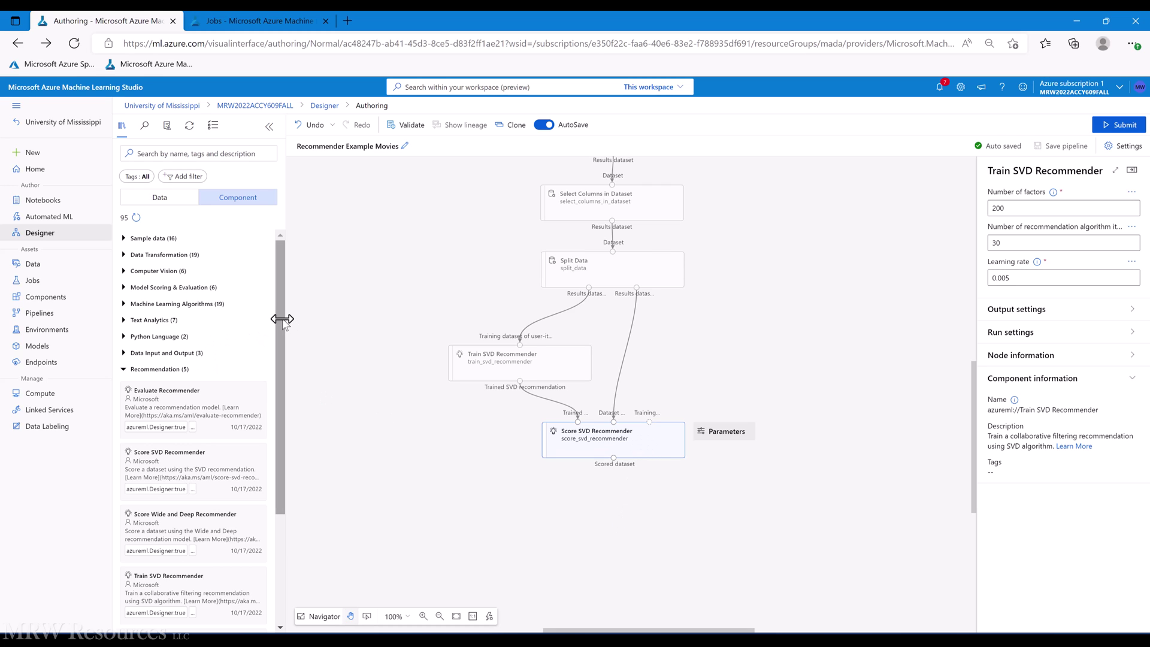
- Add Evaluate Recommender below Score SVD Recommender and connect the scored dataset output to its test dataset input
{"action": "scroll", "coordinate": [280, 432], "scroll_direction": "down", "scroll_amount": 3}
{"action": "scroll", "coordinate": [281, 458], "scroll_direction": "down", "scroll_amount": 2}
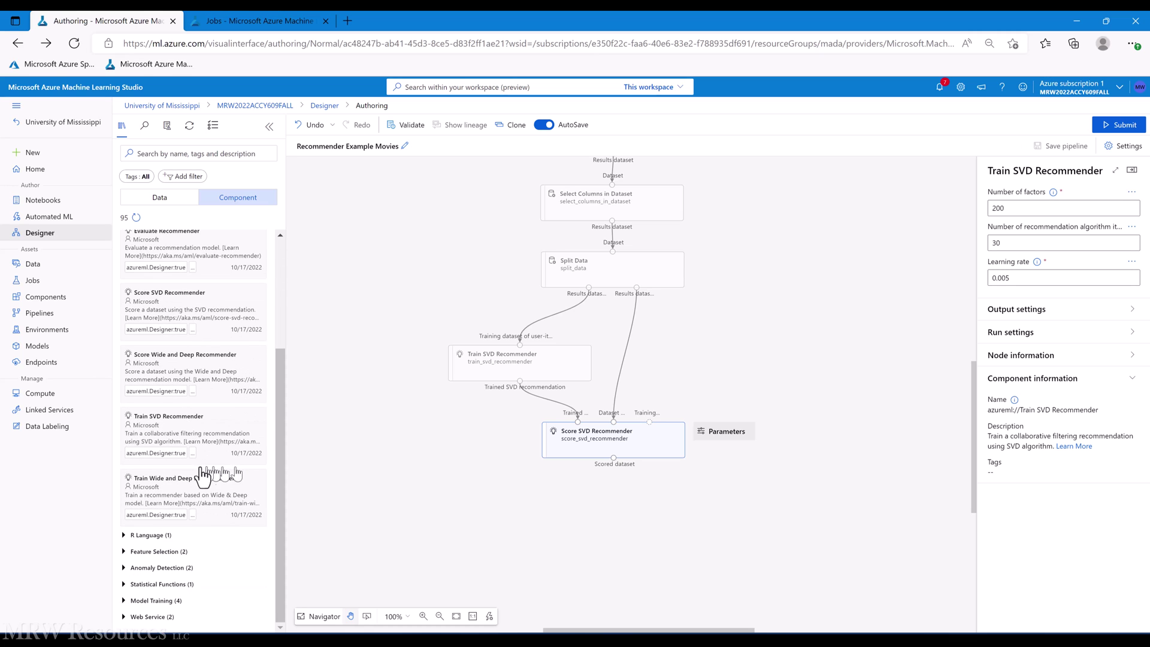
{"action": "left_click_drag", "start_coordinate": [185, 249], "coordinate": [617, 528]}
{"action": "left_click_drag", "start_coordinate": [613, 458], "coordinate": [596, 511]}
- Open the settings of Score SVD Recommender, keep Item Recommendation as prediction kind, and select From Rated Items (for model evaluation)
{"action": "left_click", "coordinate": [591, 441]}
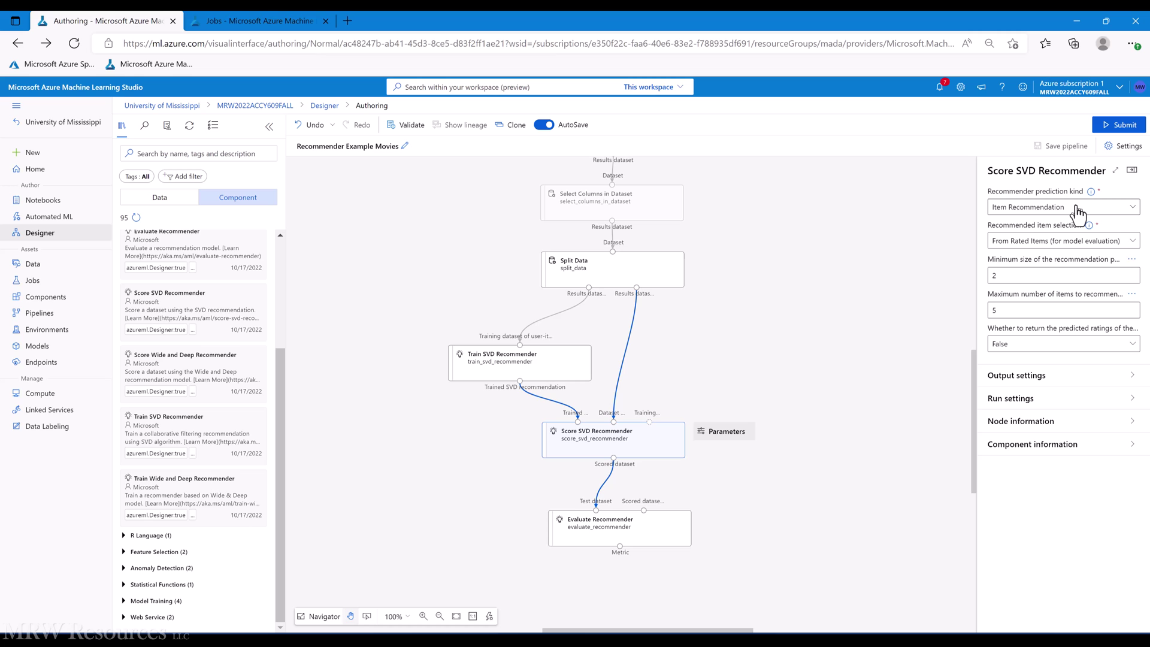
{"action": "left_click", "coordinate": [1078, 211]}
{"action": "left_click", "coordinate": [1078, 210]}
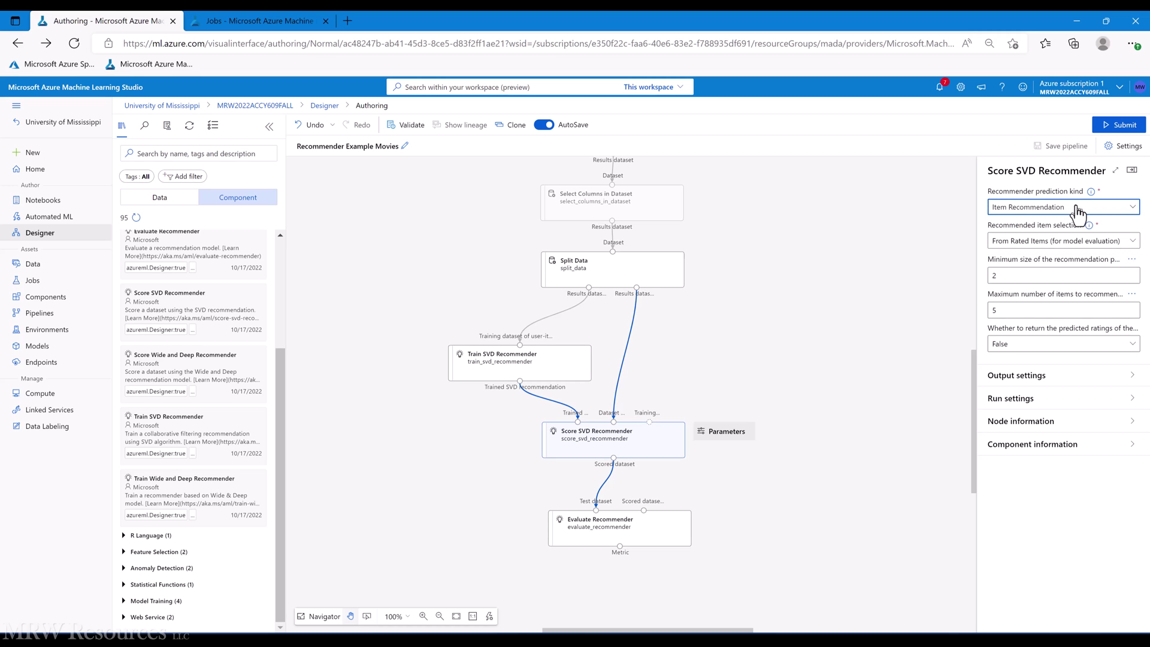
{"action": "left_click", "coordinate": [1058, 247]}
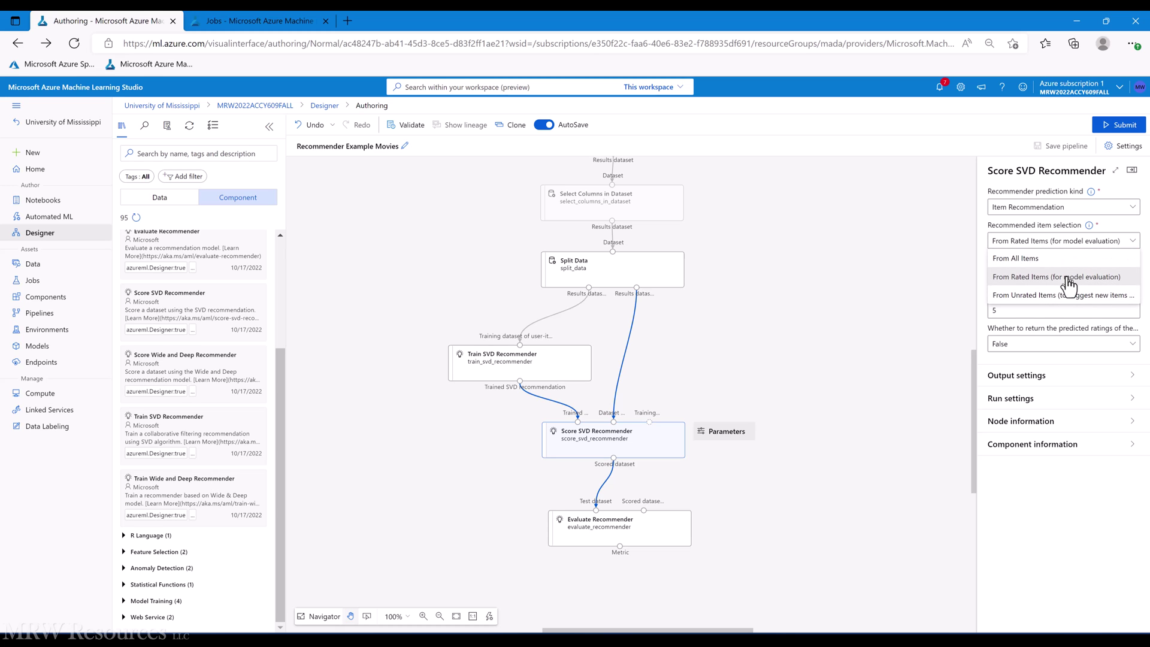
{"action": "left_click", "coordinate": [1068, 279]}
- Try From Unrated Items (to suggest new items) as the recommended item selection of Score SVD Recommender
{"action": "left_click", "coordinate": [1051, 245]}
{"action": "left_click", "coordinate": [1051, 245]}
{"action": "left_click", "coordinate": [1051, 246]}
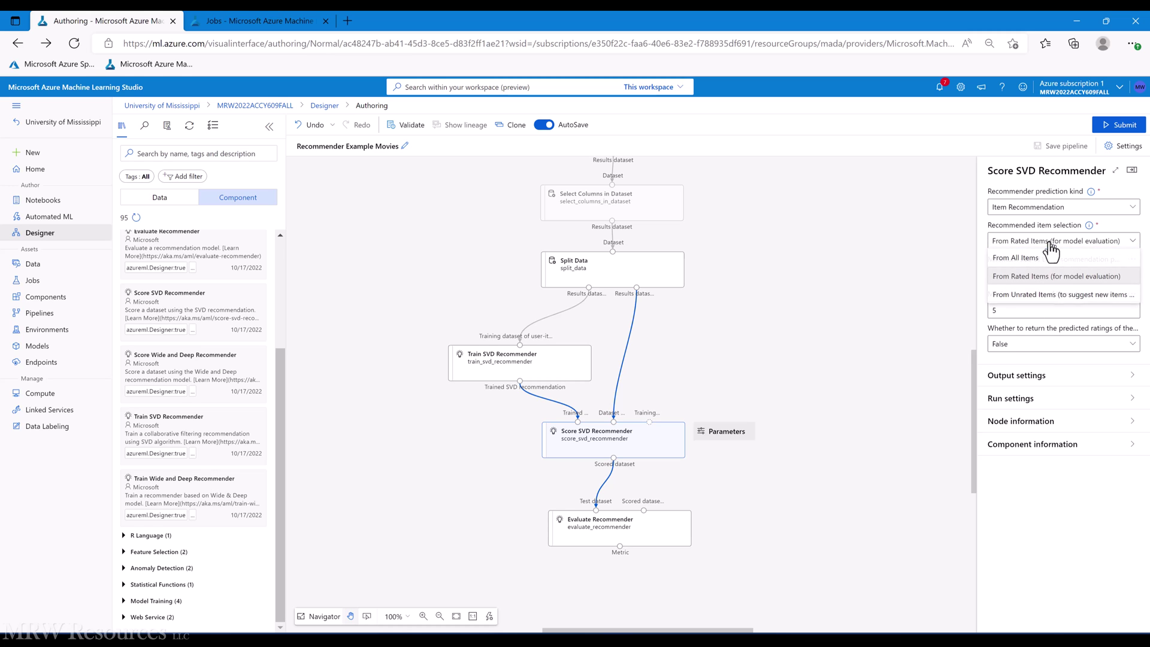
{"action": "left_click", "coordinate": [1060, 295]}
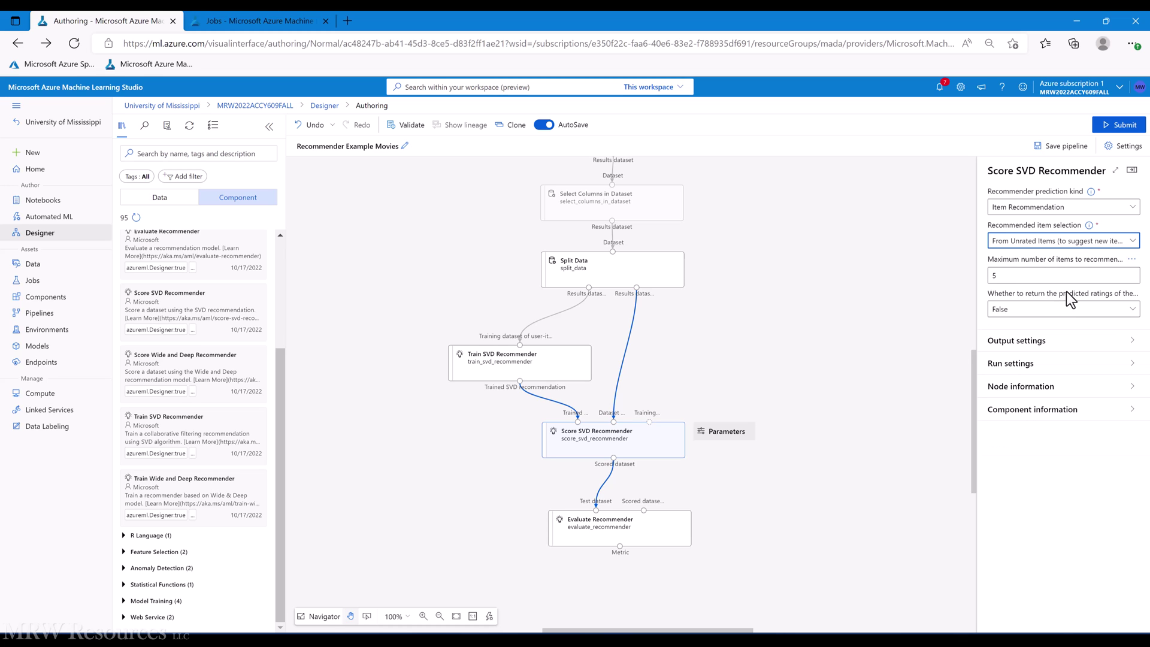
- Try Rating Prediction as the prediction kind of Score SVD Recommender, and return to Item Recommendation with From Rated Items (for model evaluation)
{"action": "left_click", "coordinate": [1027, 241]}
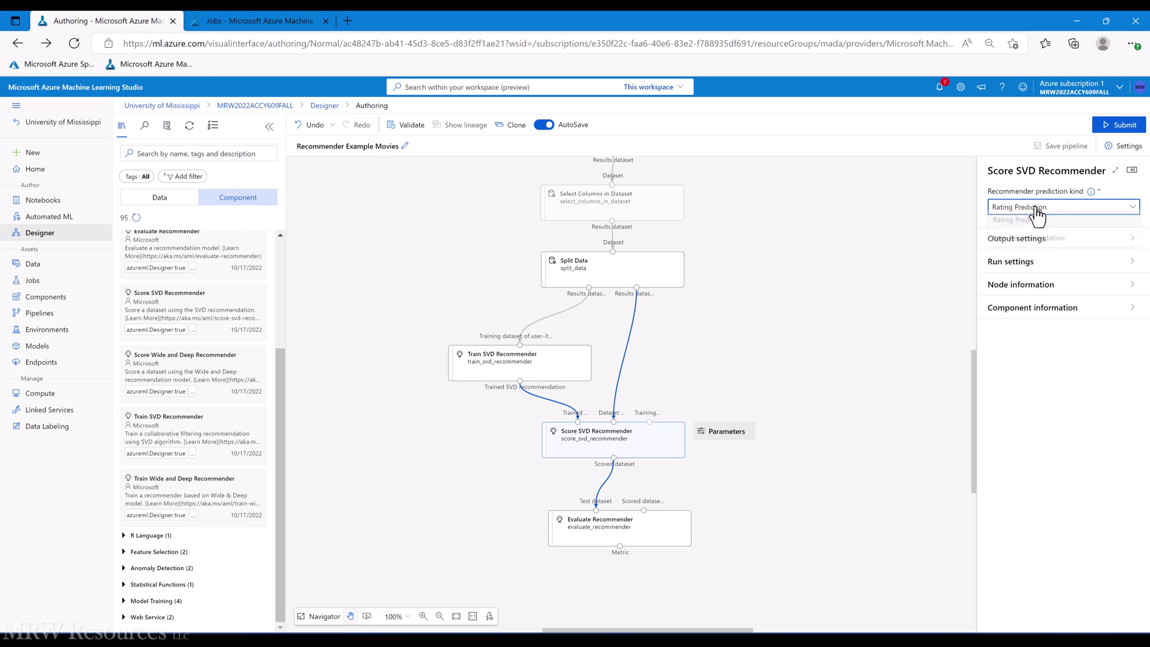
{"action": "left_click", "coordinate": [1036, 214]}
{"action": "left_click", "coordinate": [1026, 243]}
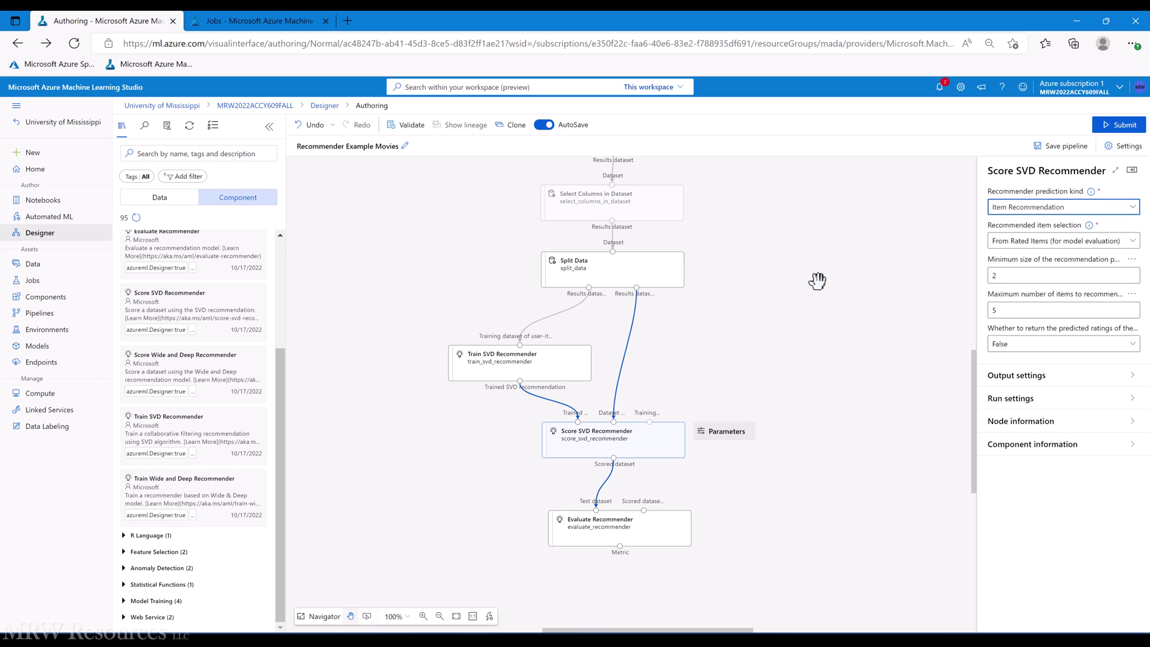
{"action": "left_click", "coordinate": [1046, 244]}
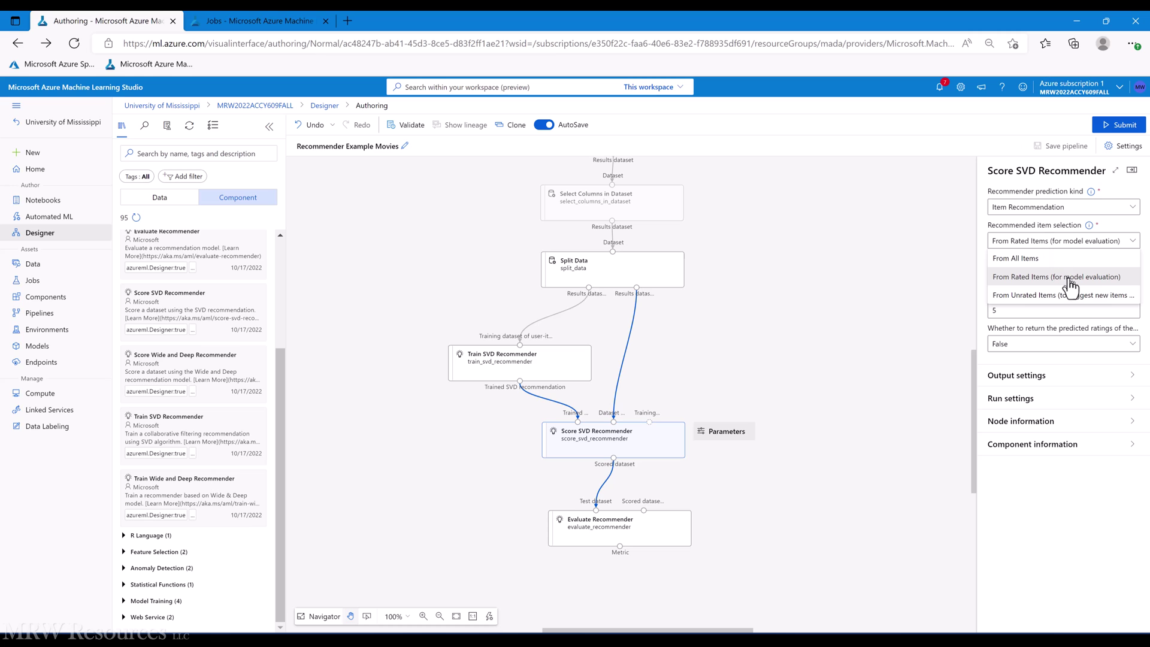
{"action": "left_click", "coordinate": [1070, 277]}
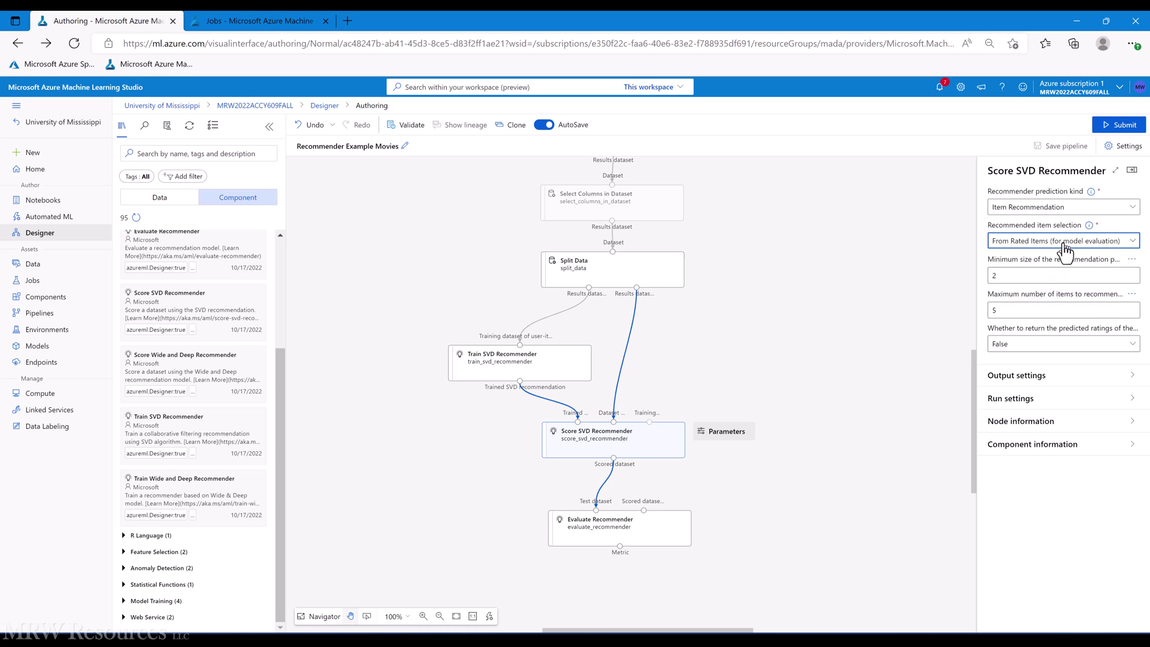
- Switch the recommended item selection to From Unrated Items and back to From Rated Items (for model evaluation)
{"action": "left_click", "coordinate": [1065, 250]}
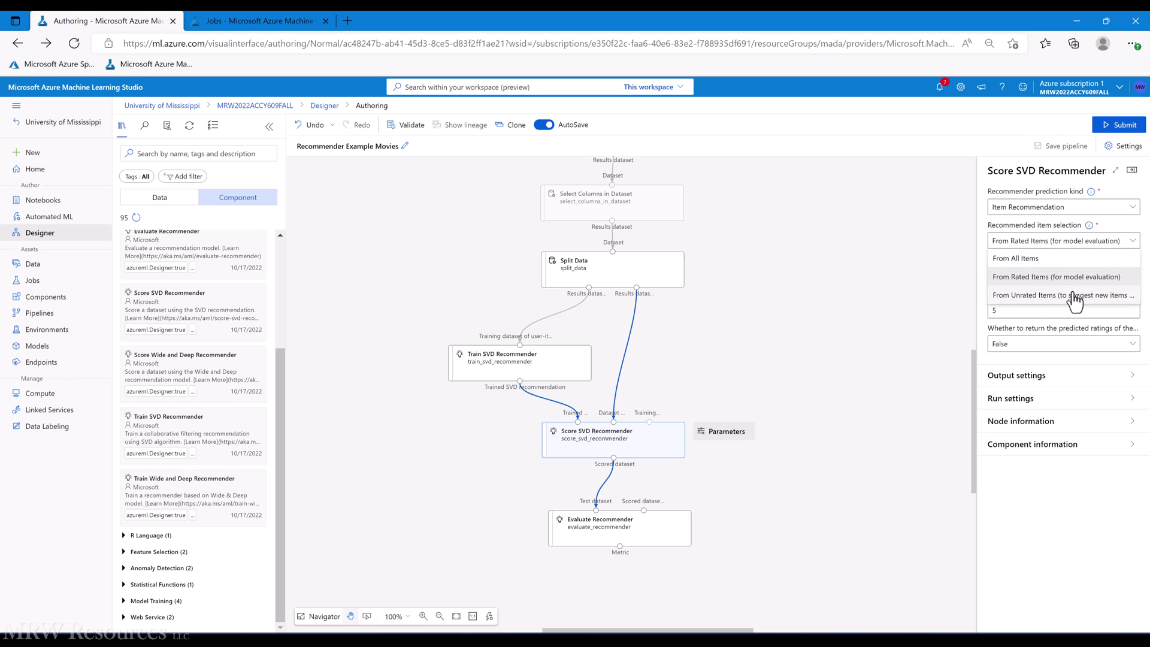
{"action": "left_click", "coordinate": [1075, 297]}
{"action": "left_click", "coordinate": [1059, 251]}
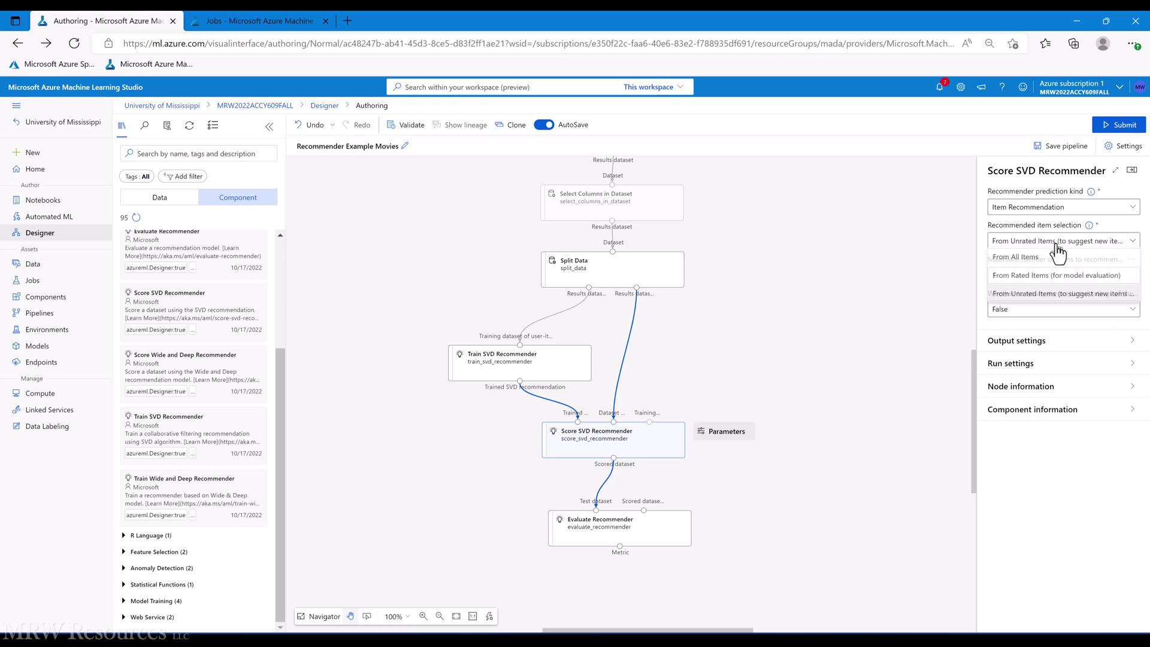
{"action": "left_click", "coordinate": [1049, 274]}
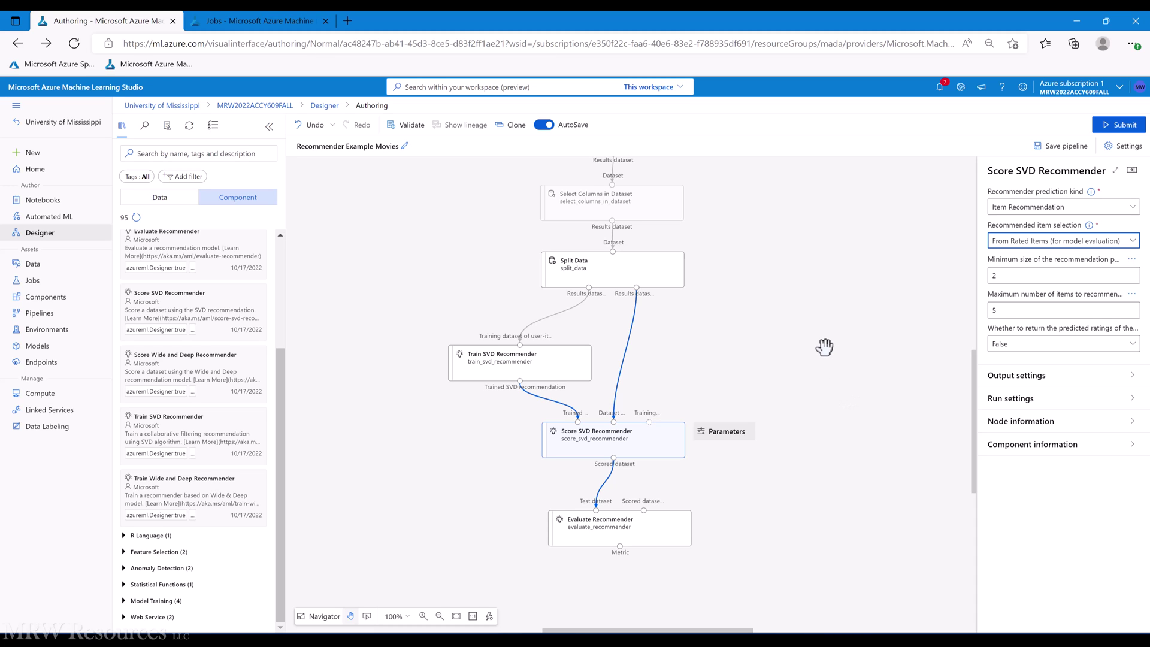
- Try to submit the pipeline, move Train and Score SVD Recommender aside, and connect Scored dataset to Evaluate Recommender's Scored dataset input
{"action": "left_click", "coordinate": [1109, 129]}
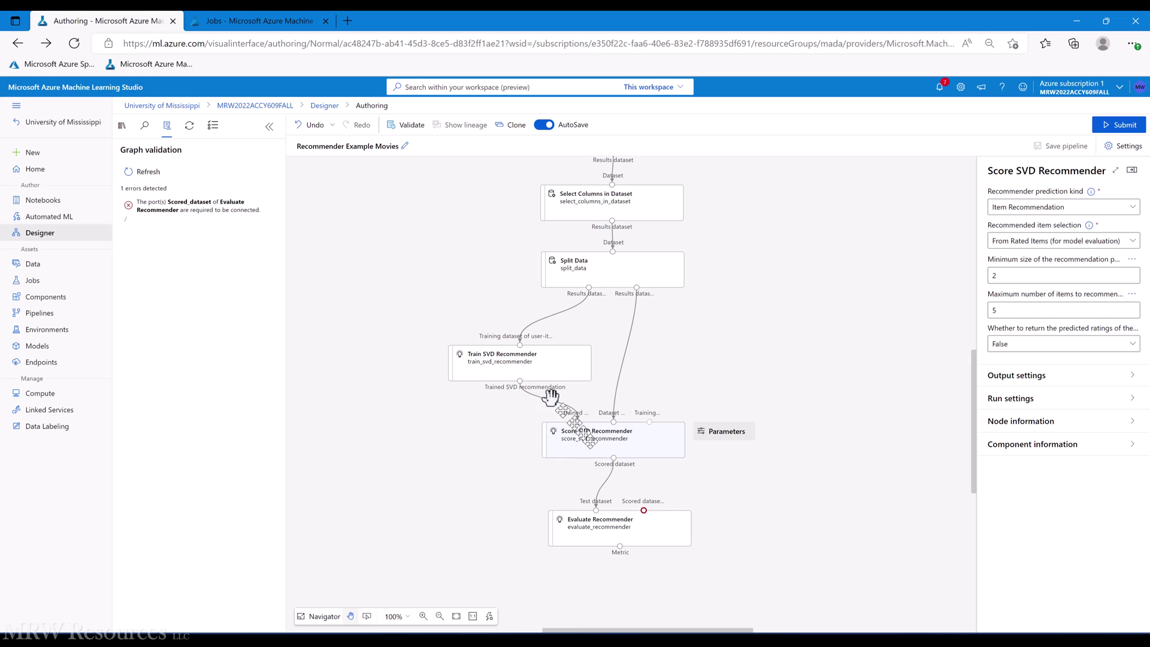
{"action": "left_click_drag", "start_coordinate": [527, 375], "coordinate": [417, 367]}
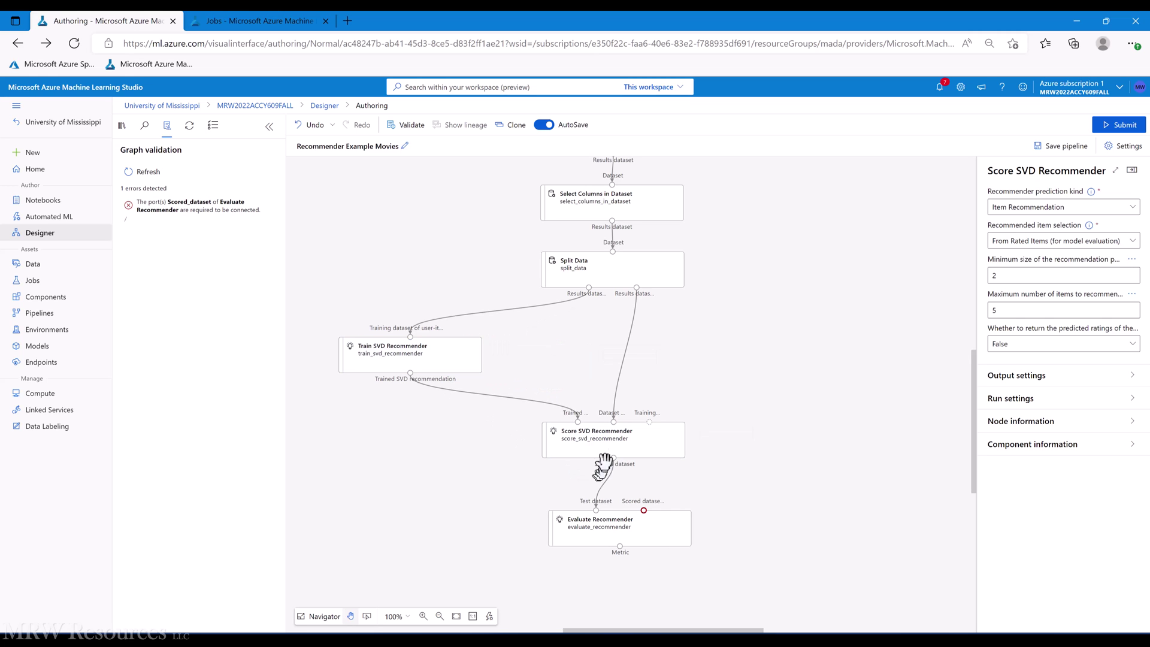
{"action": "left_click_drag", "start_coordinate": [592, 444], "coordinate": [589, 496]}
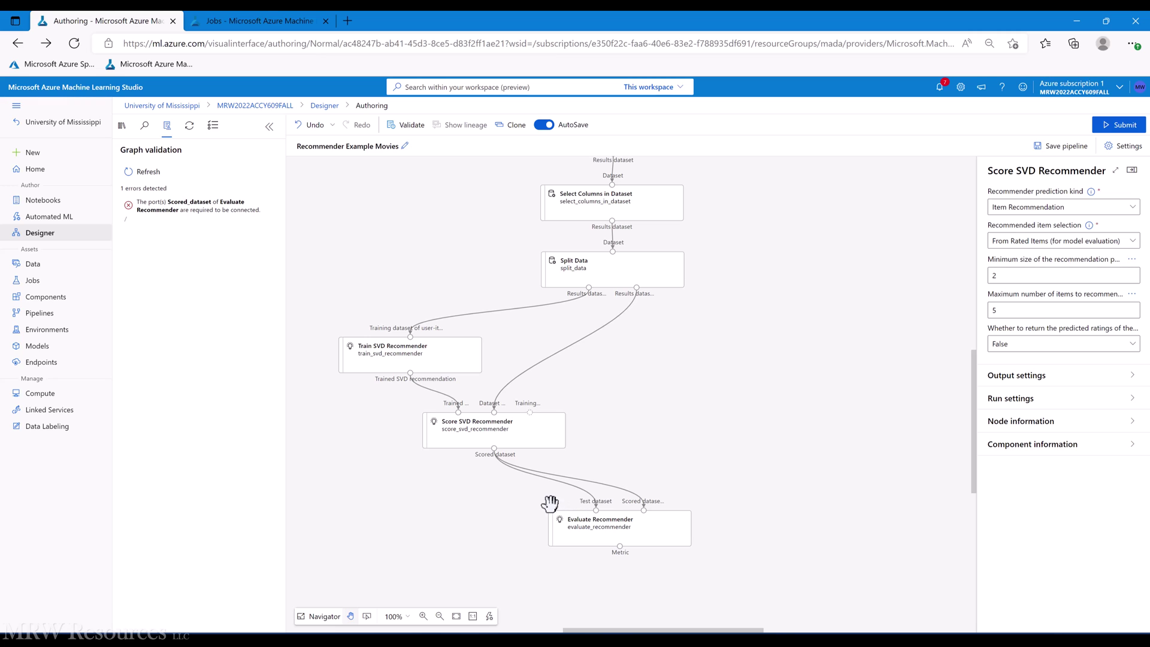
- Replace the link into Evaluate Recommender's Test dataset input with one from Split Data's second results dataset output
{"action": "left_click", "coordinate": [569, 485]}
{"action": "key", "text": "Delete"}
{"action": "left_click_drag", "start_coordinate": [637, 289], "coordinate": [600, 517]}
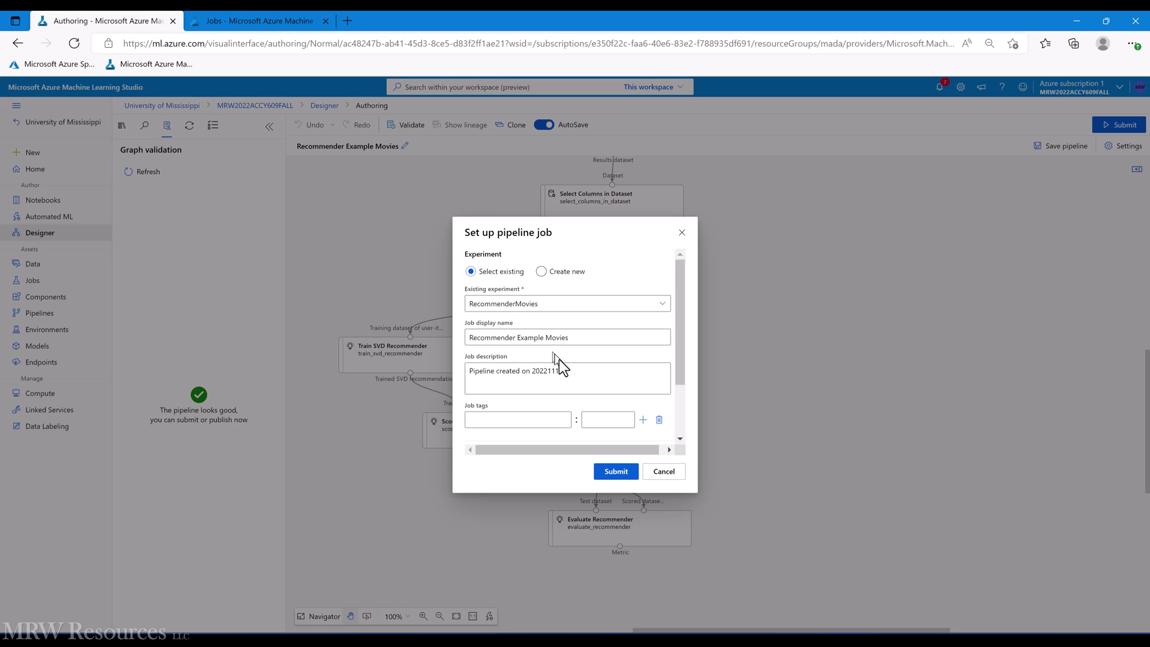
- Submit the pipeline job to the existing experiment RecommenderMovies, and open the new Recommender Example Movies job from the jobs list
{"action": "left_click", "coordinate": [617, 473]}
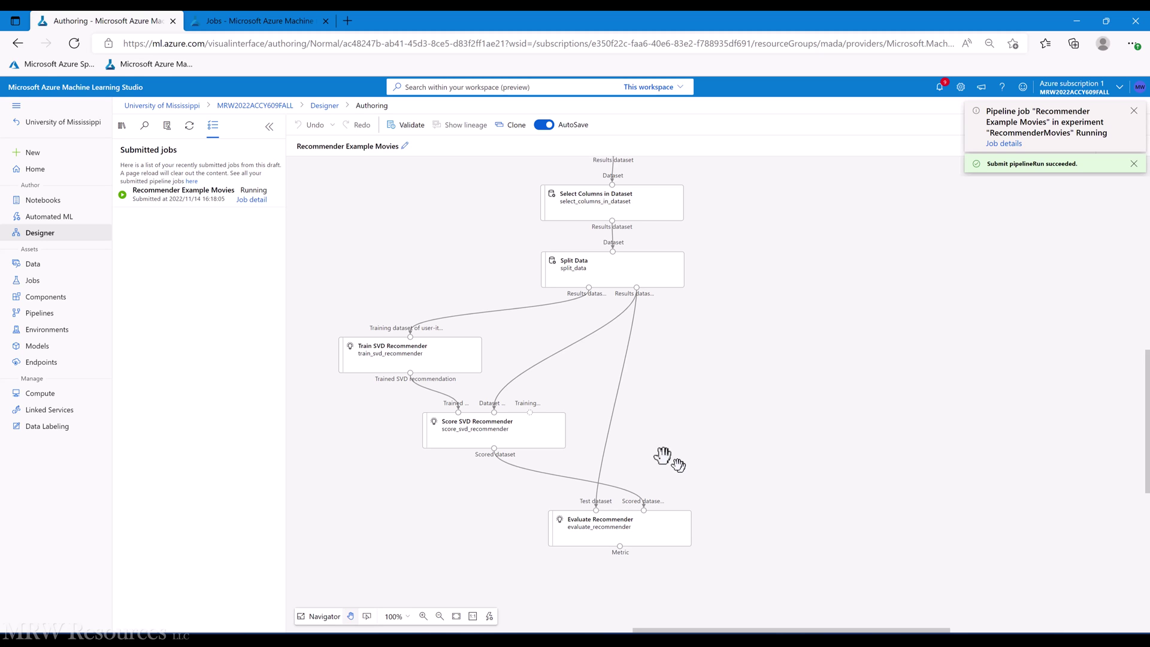
{"action": "left_click", "coordinate": [237, 24]}
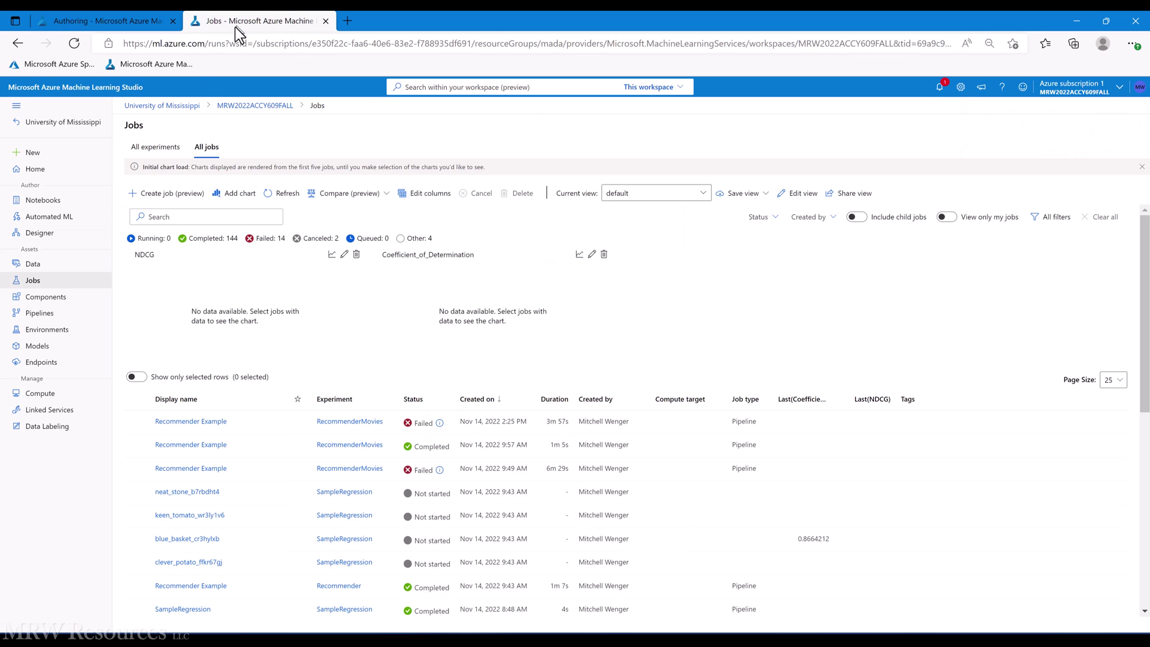
{"action": "left_click", "coordinate": [39, 286]}
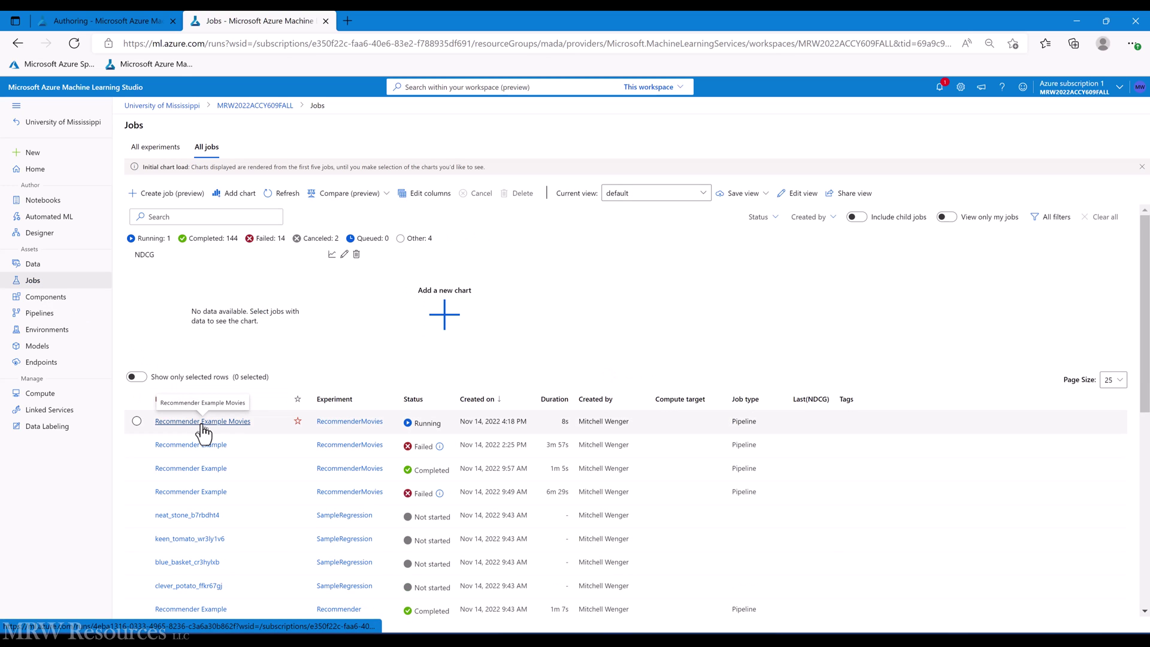
{"action": "left_click", "coordinate": [202, 422]}
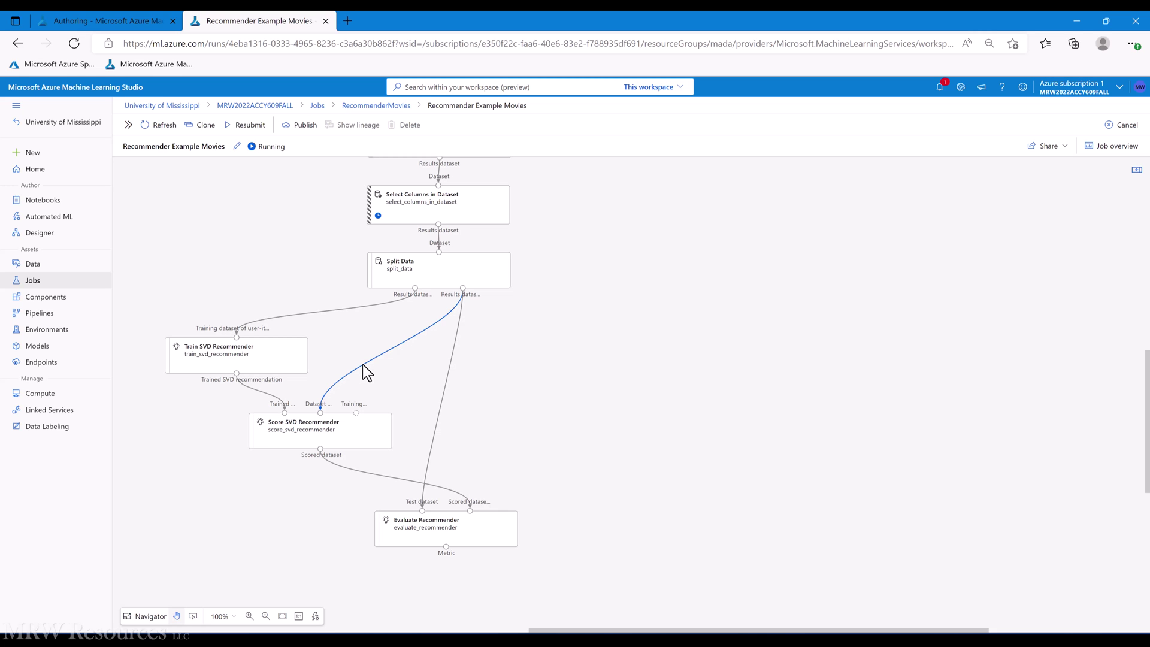
- Preview the Results dataset of Remove Duplicate Rows in the job graph, and close the preview
{"action": "scroll", "coordinate": [539, 392], "scroll_direction": "up", "scroll_amount": 4}
{"action": "left_click_drag", "start_coordinate": [539, 390], "coordinate": [630, 313]}
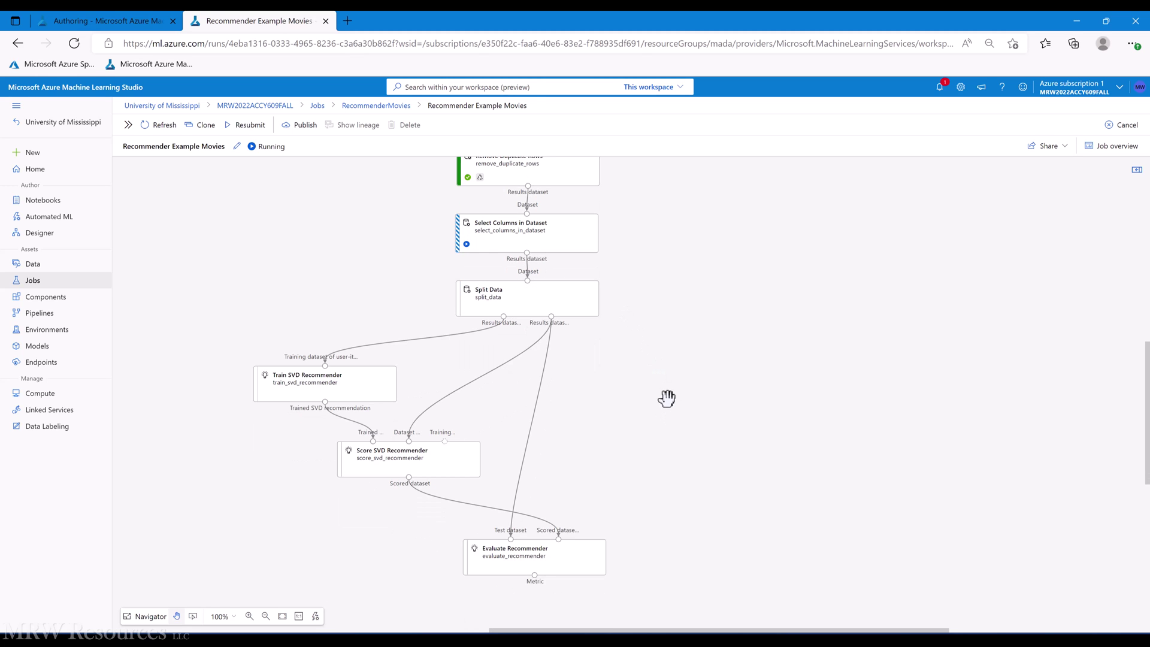
{"action": "scroll", "coordinate": [659, 392], "scroll_direction": "up", "scroll_amount": 2}
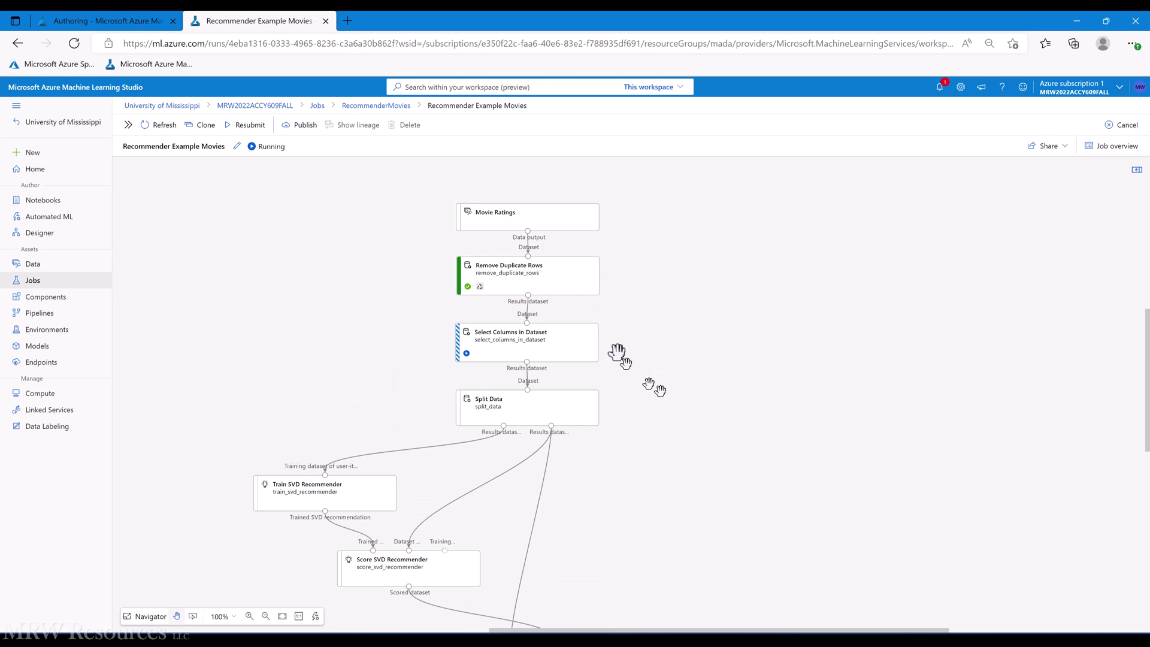
{"action": "right_click", "coordinate": [520, 281]}
{"action": "mouse_move", "coordinate": [555, 364]}
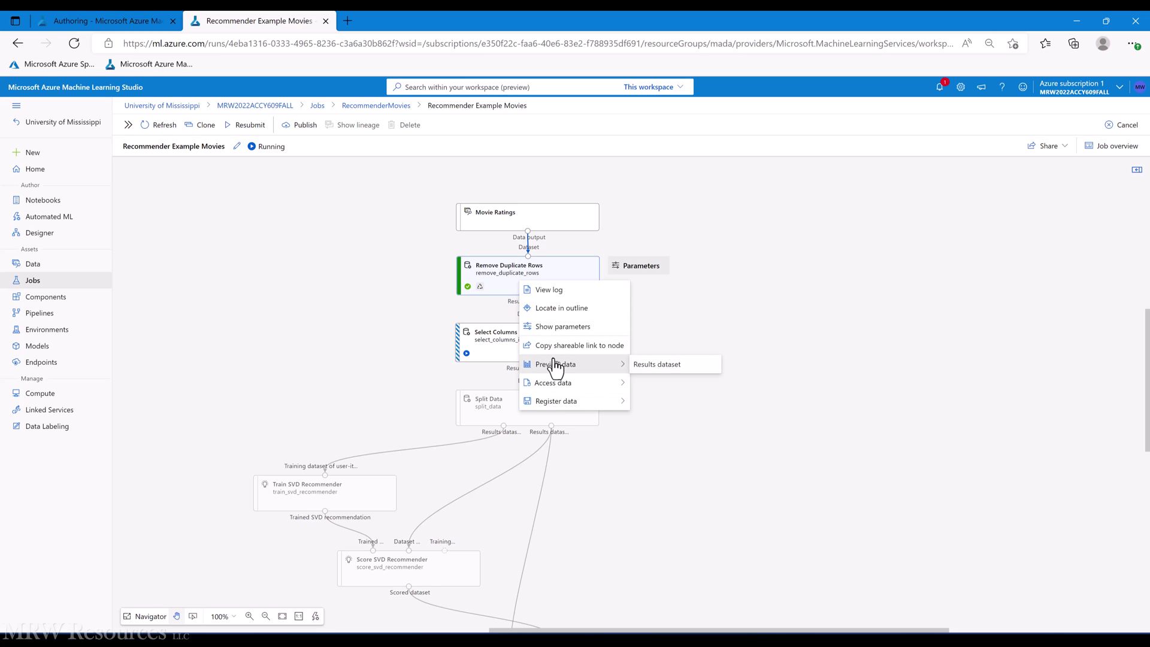
{"action": "left_click", "coordinate": [656, 365]}
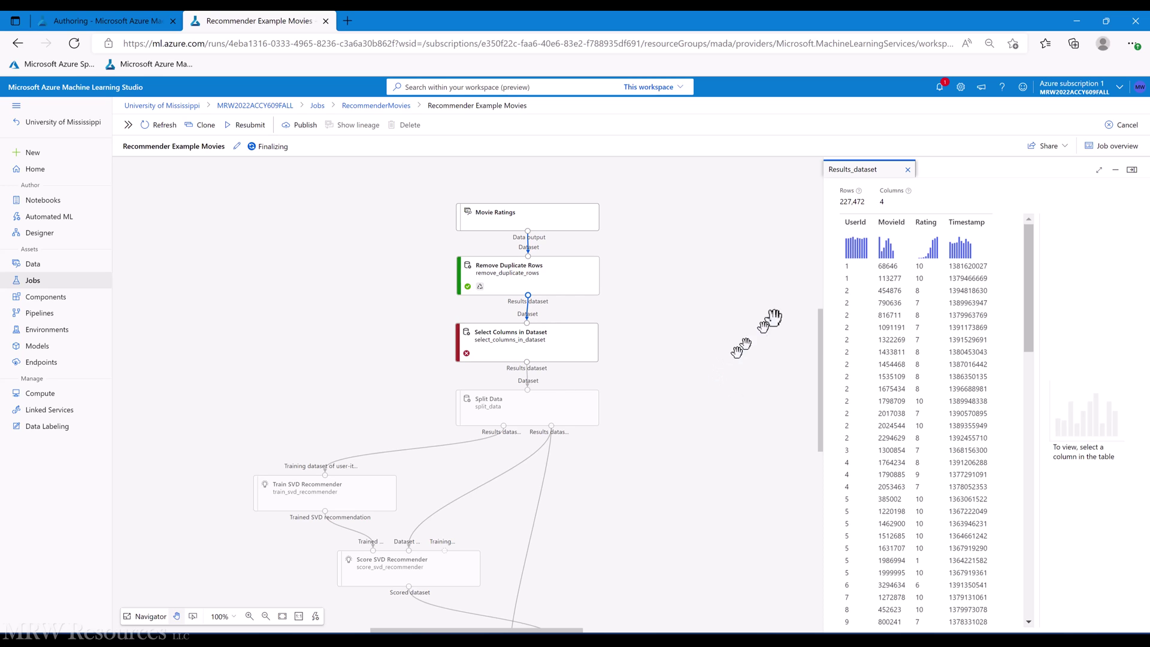
{"action": "left_click", "coordinate": [1132, 170]}
- Check the column names in Select Columns in Dataset against the Results dataset of Remove Duplicate Rows
{"action": "left_click", "coordinate": [526, 347]}
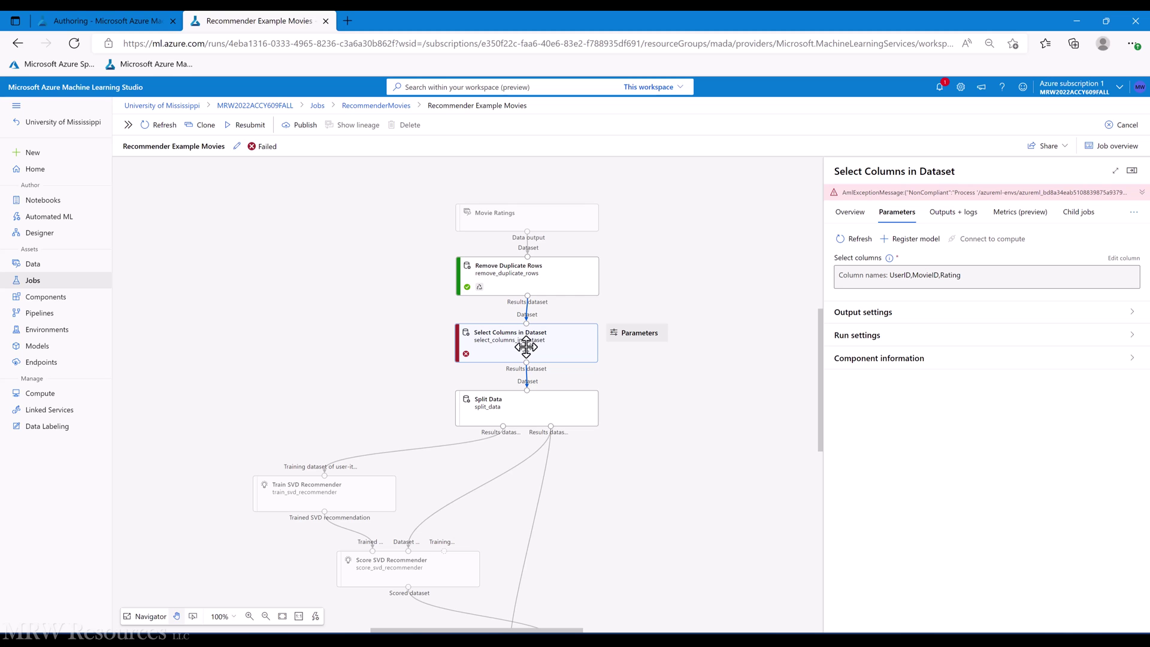
{"action": "left_click", "coordinate": [515, 272]}
{"action": "right_click", "coordinate": [516, 274]}
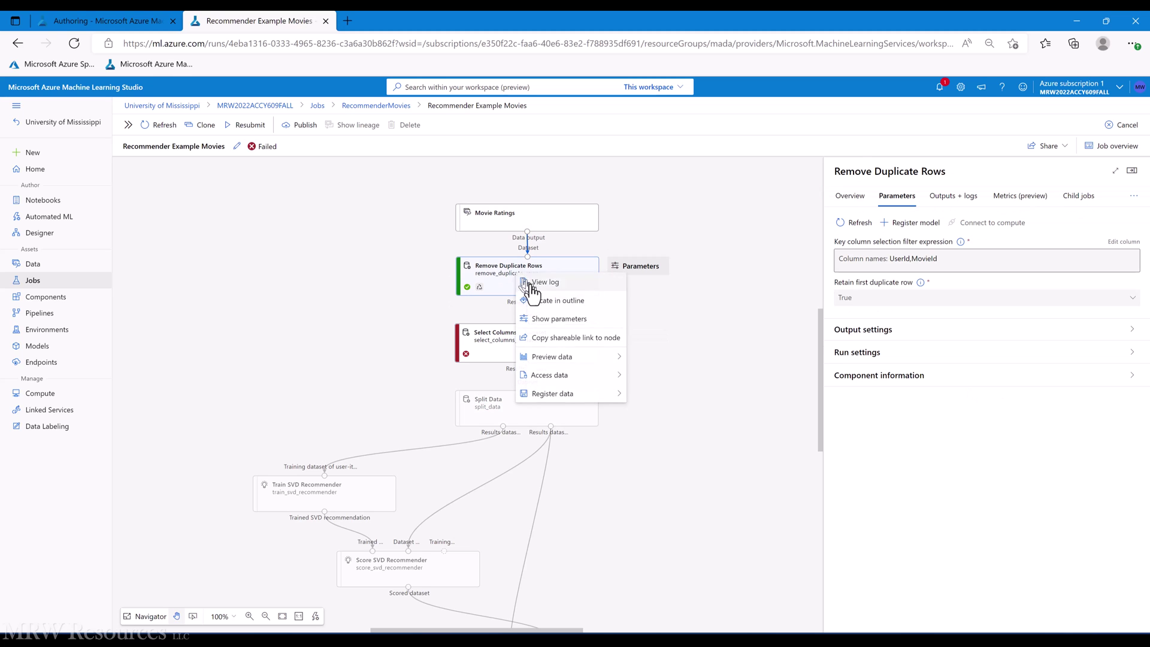
{"action": "mouse_move", "coordinate": [559, 360]}
{"action": "left_click", "coordinate": [648, 361]}
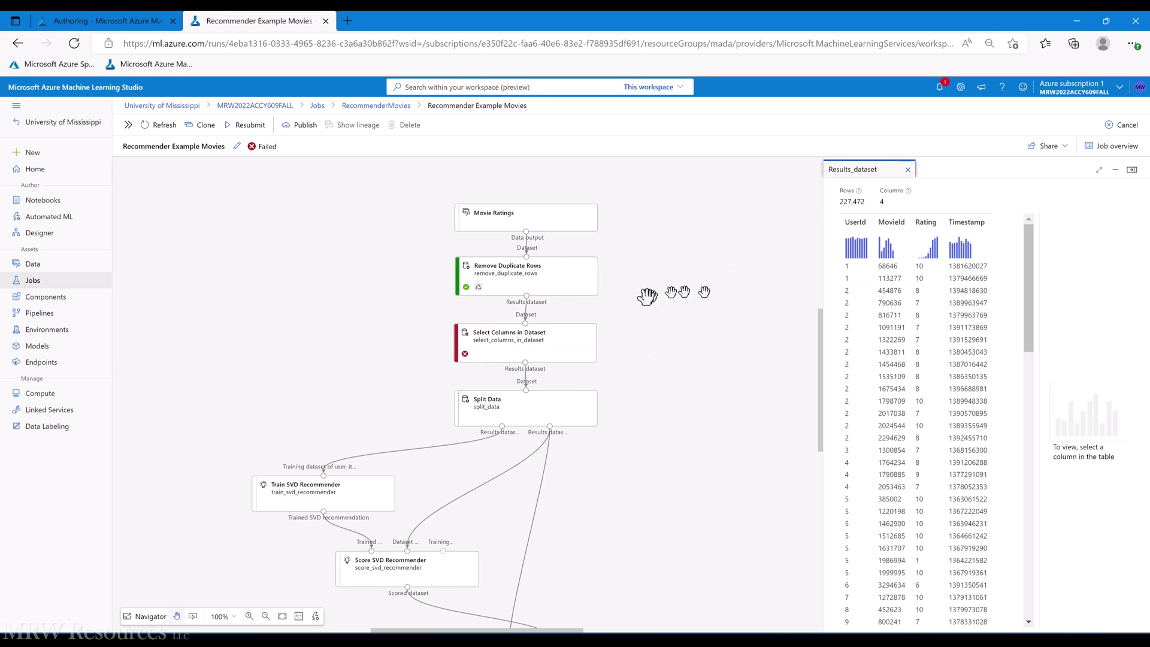
- Return to the pipeline draft and clear the included column names in Select Columns in Dataset
{"action": "left_click", "coordinate": [64, 21]}
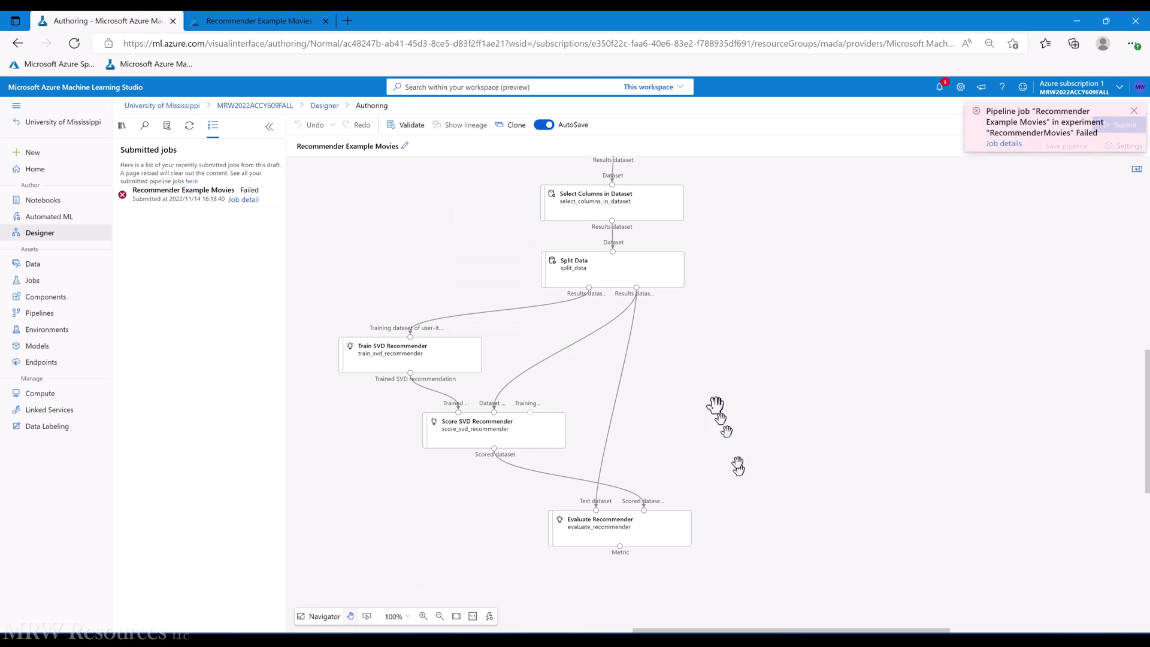
{"action": "scroll", "coordinate": [679, 346], "scroll_direction": "up", "scroll_amount": 3}
{"action": "scroll", "coordinate": [677, 349], "scroll_direction": "down", "scroll_amount": 1}
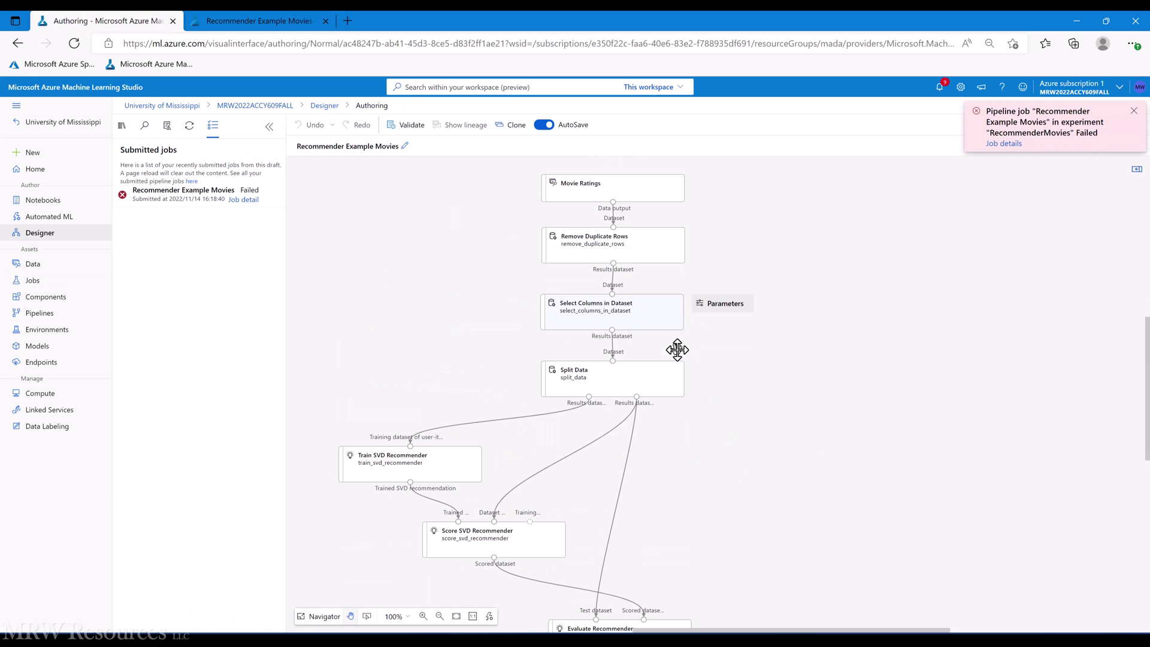
{"action": "left_click", "coordinate": [631, 316]}
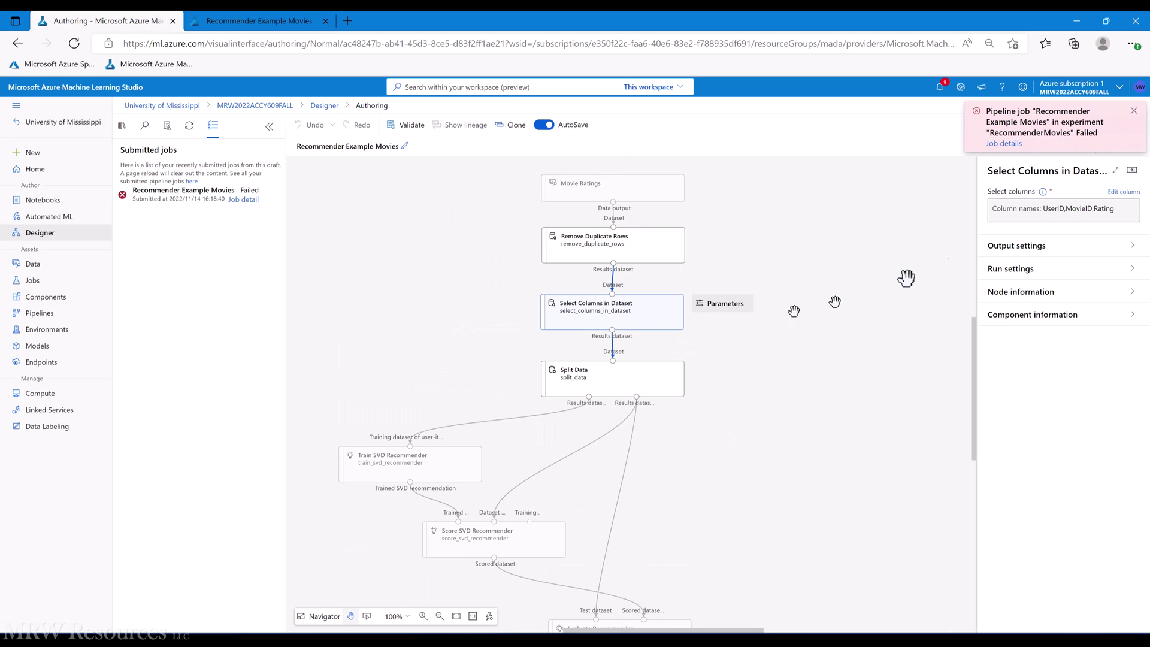
{"action": "left_click", "coordinate": [1123, 193]}
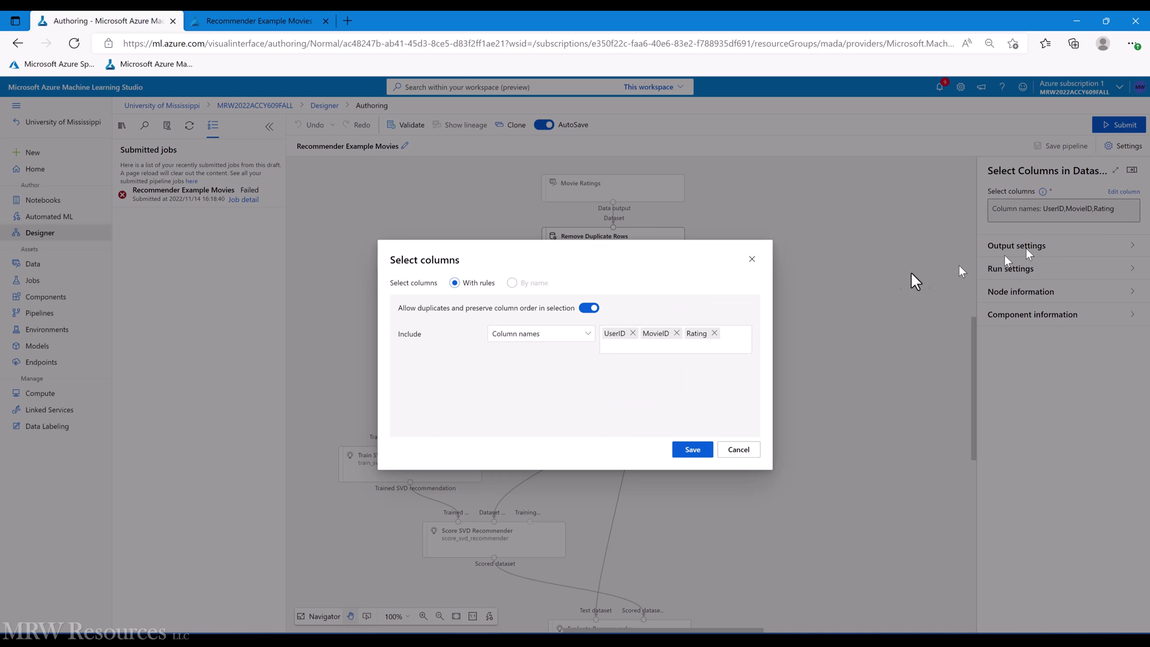
{"action": "left_click", "coordinate": [677, 334]}
{"action": "left_click", "coordinate": [632, 333]}
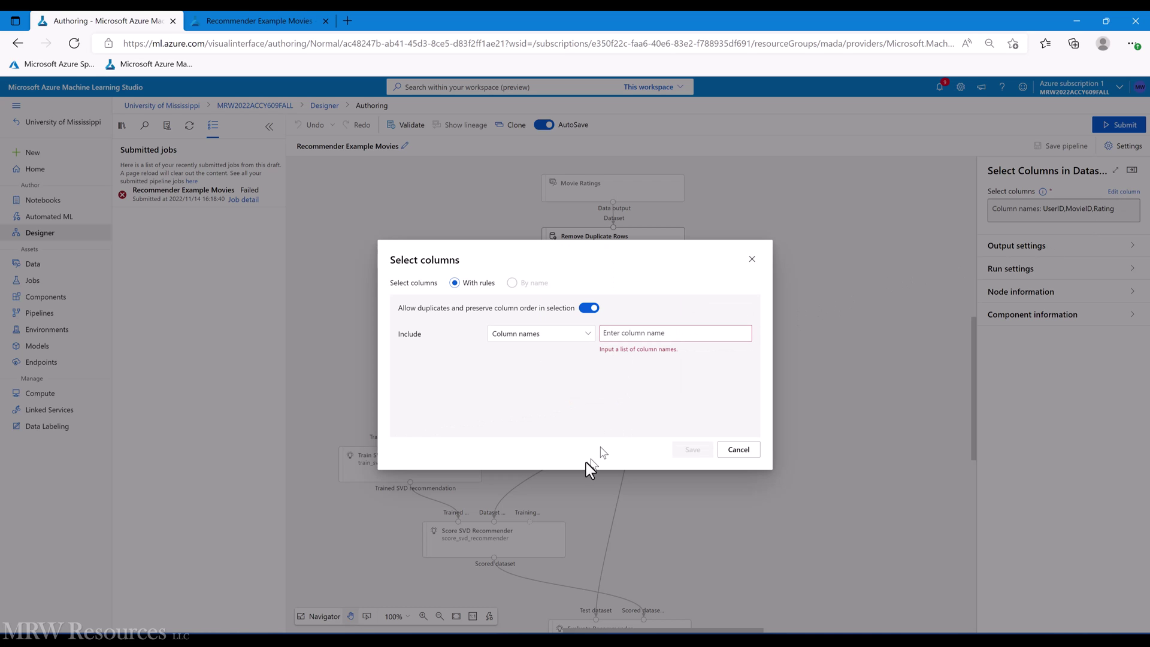
- Include the columns UserId, MovieId and Rating in Select Columns in Dataset, and save the selection
{"action": "left_click", "coordinate": [609, 334]}
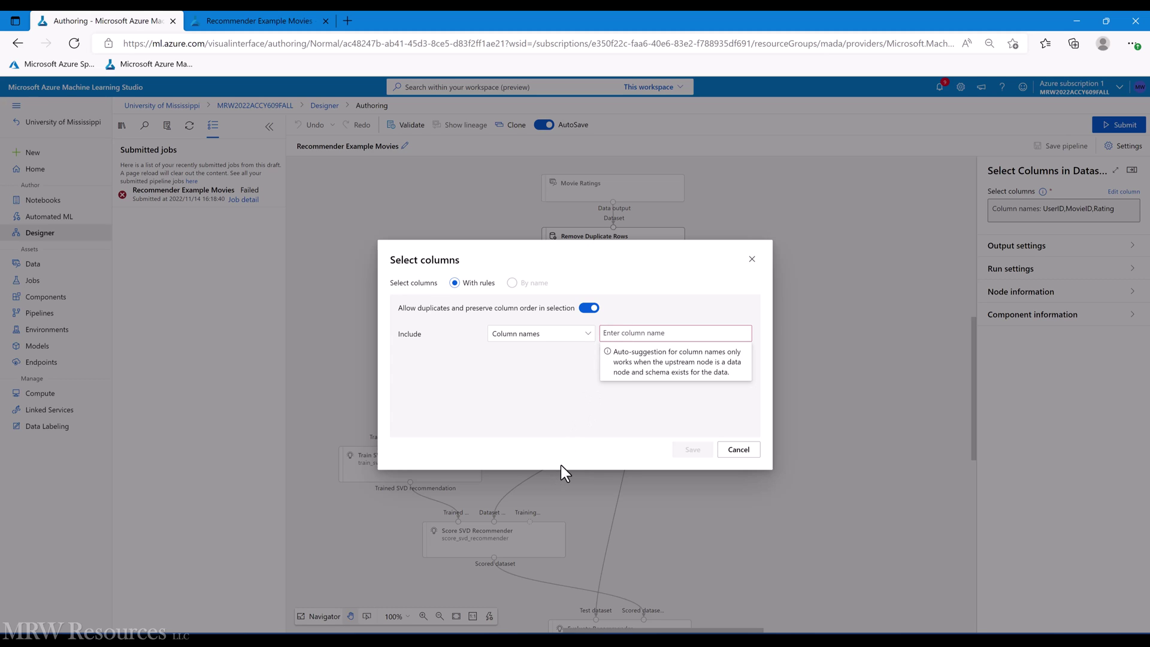
{"action": "type", "text": "UserId"}
{"action": "key", "text": "Return"}
{"action": "type", "text": "Movid"}
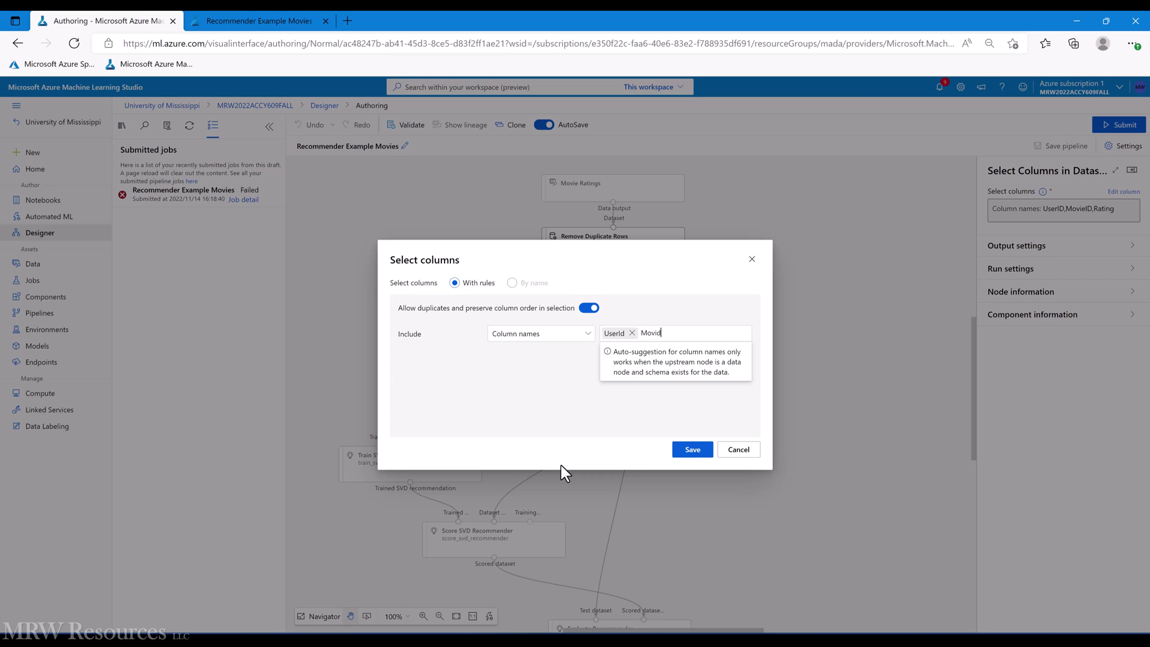
{"action": "type", "text": "Id"}
{"action": "key", "text": "Return"}
{"action": "type", "text": "Rating"}
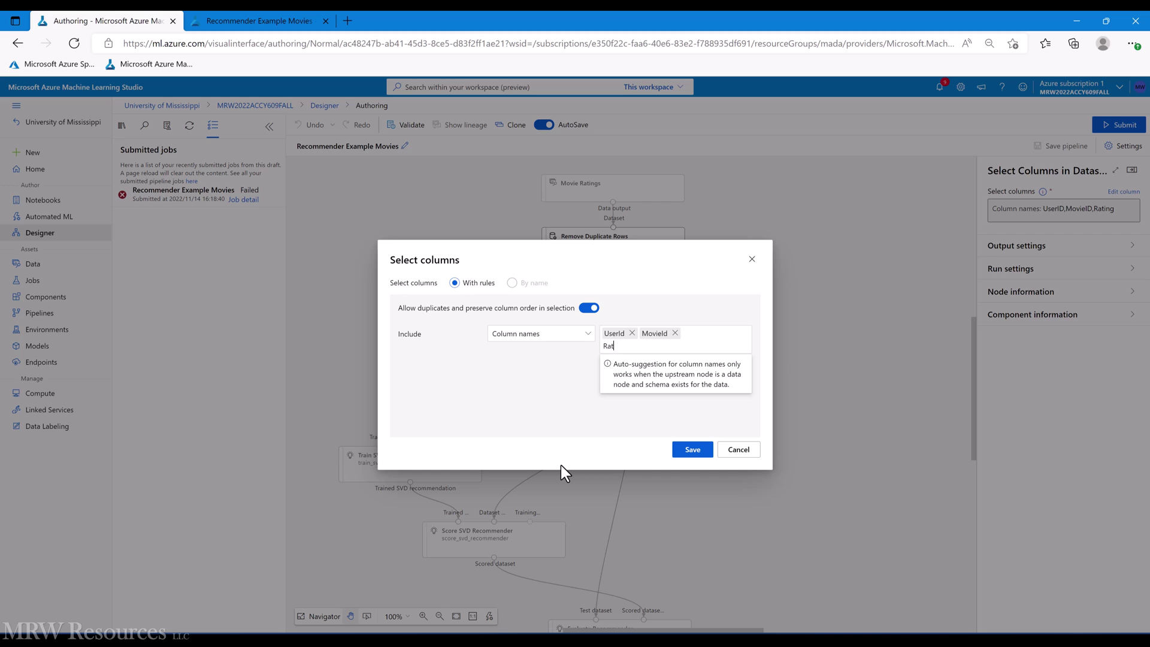
{"action": "key", "text": "Return"}
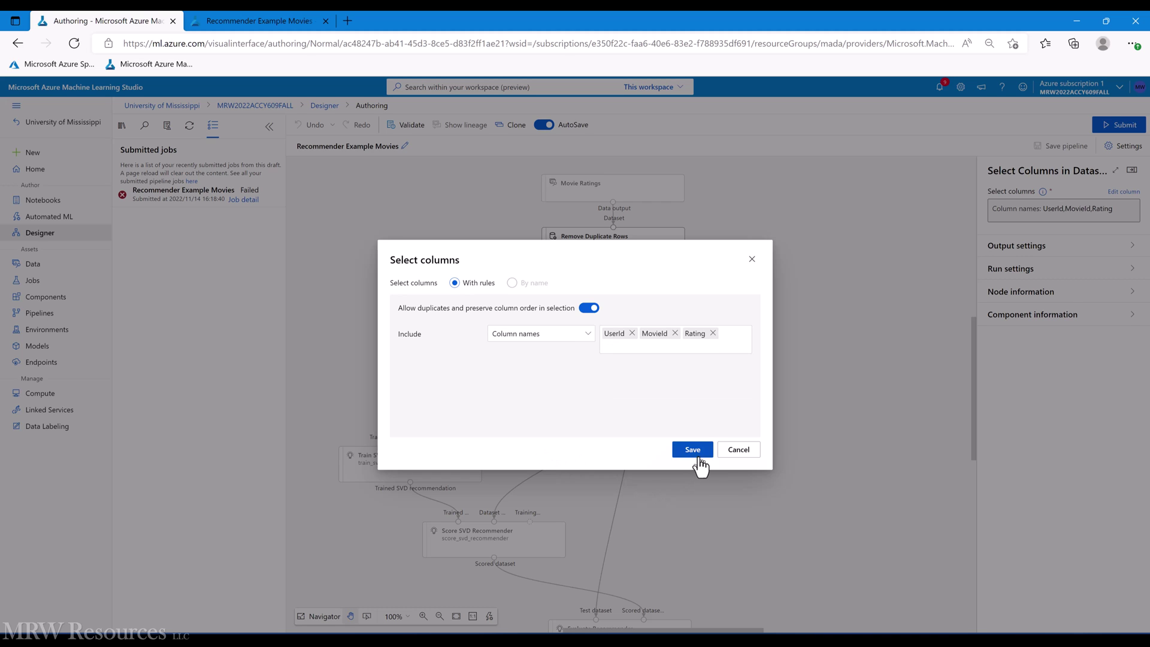
{"action": "left_click", "coordinate": [695, 453]}
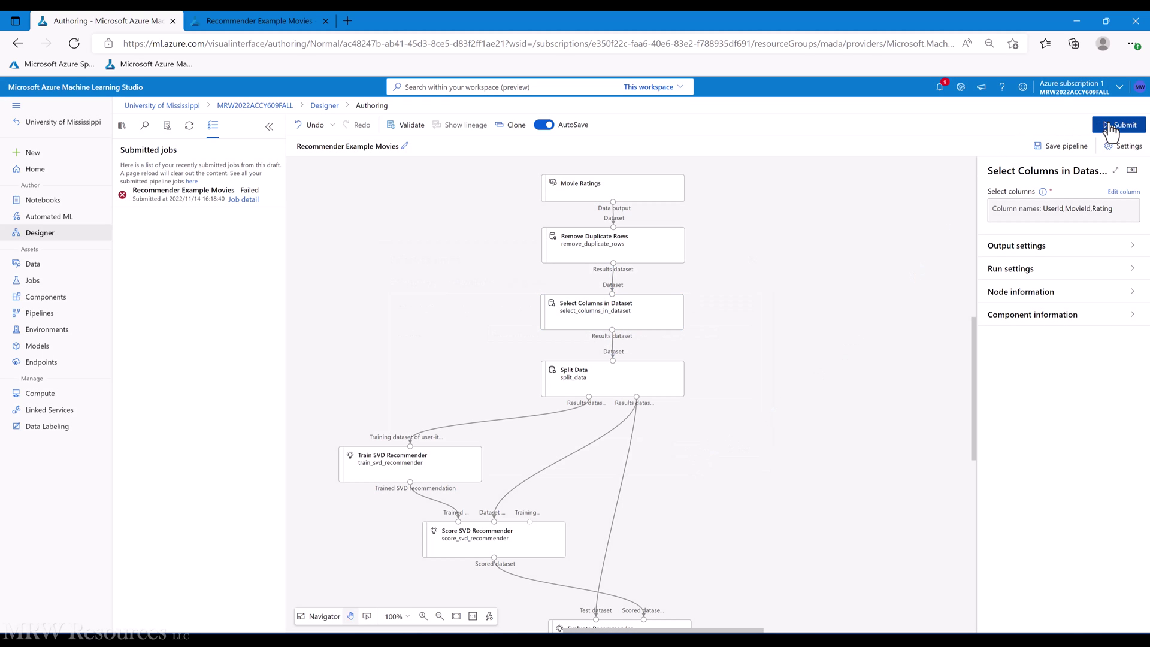
- Resubmit the corrected pipeline to the RecommenderMovies experiment, and open the newest Recommender Example Movies job
{"action": "left_click", "coordinate": [1105, 124]}
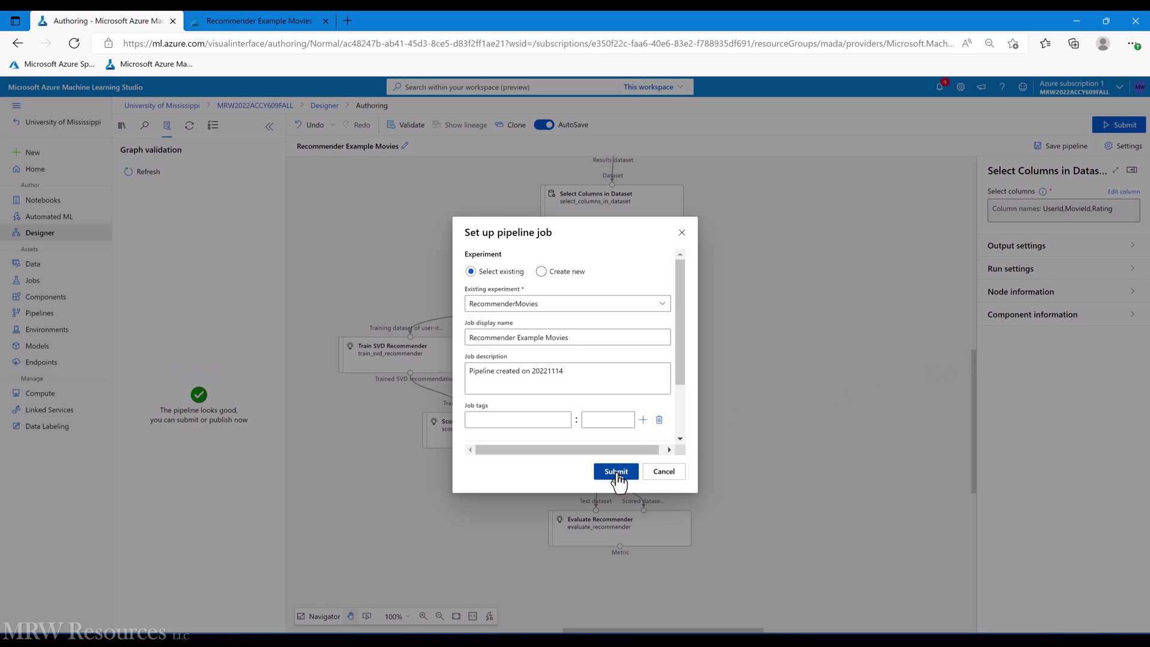
{"action": "left_click", "coordinate": [617, 472]}
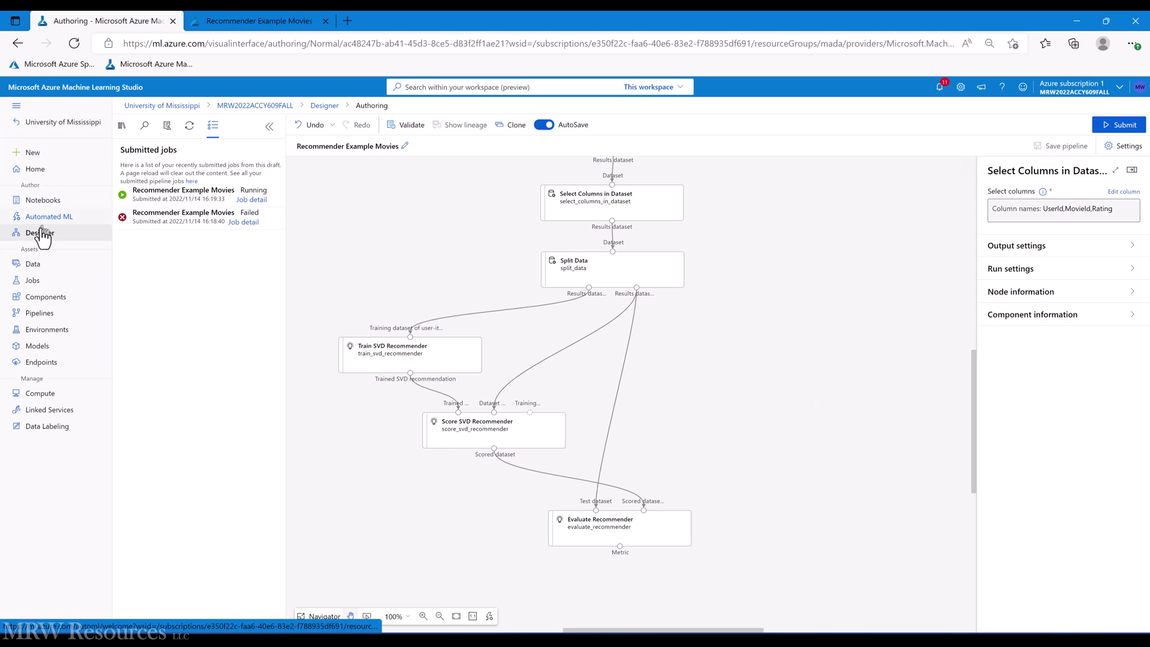
{"action": "left_click", "coordinate": [220, 21]}
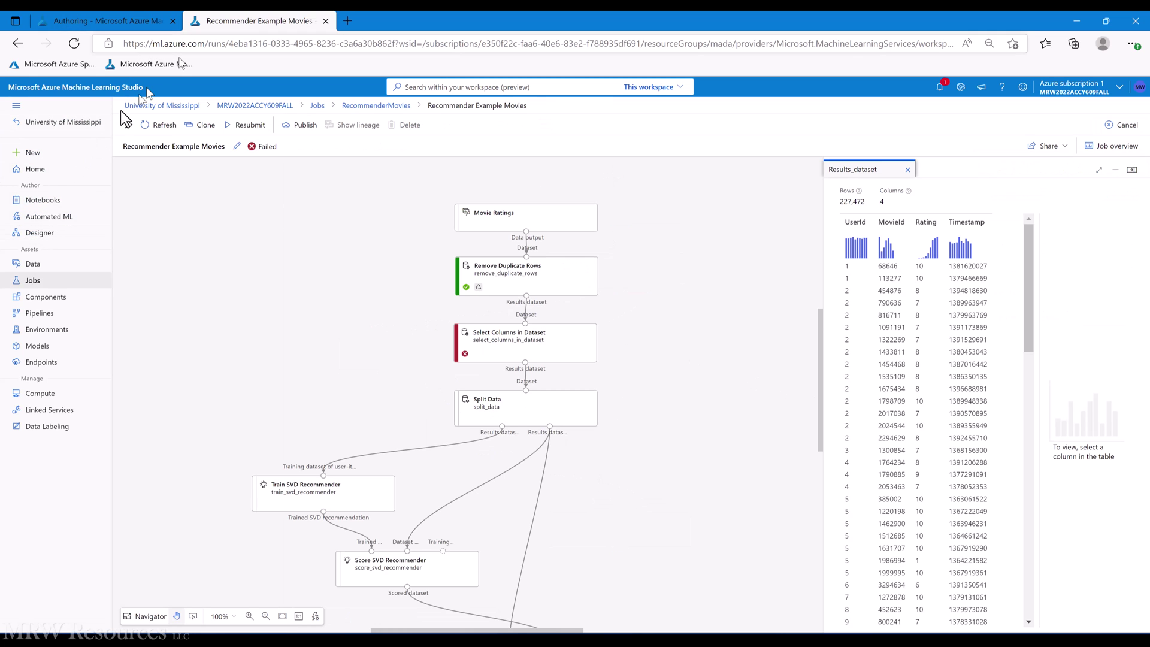
{"action": "left_click", "coordinate": [33, 280]}
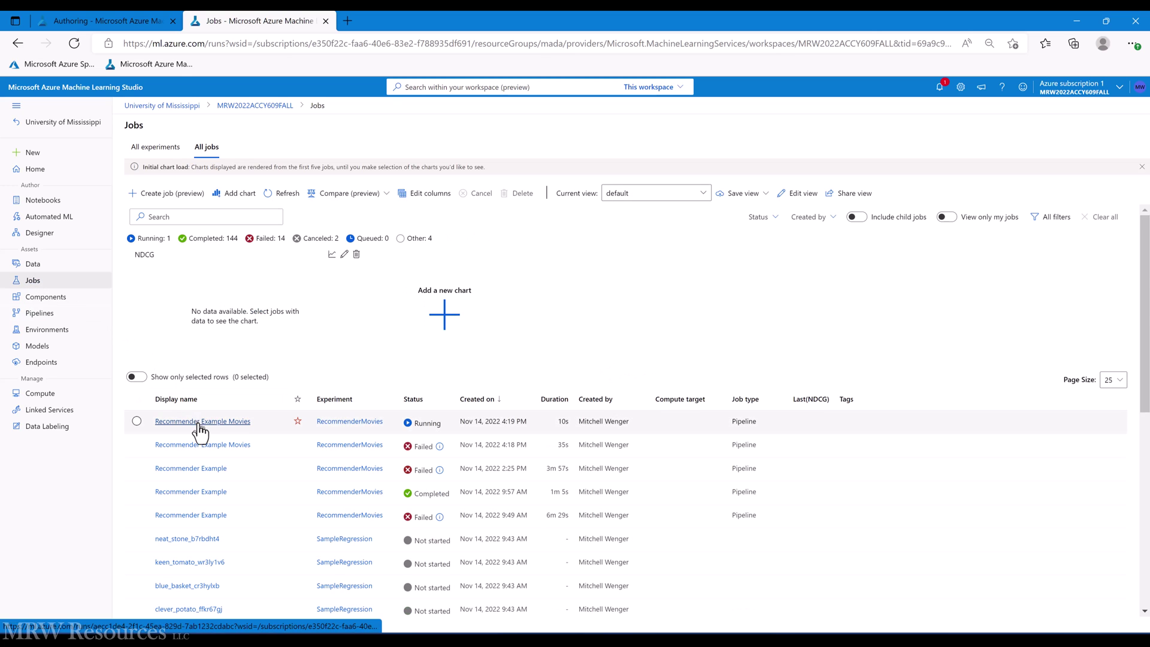
{"action": "left_click", "coordinate": [199, 423]}
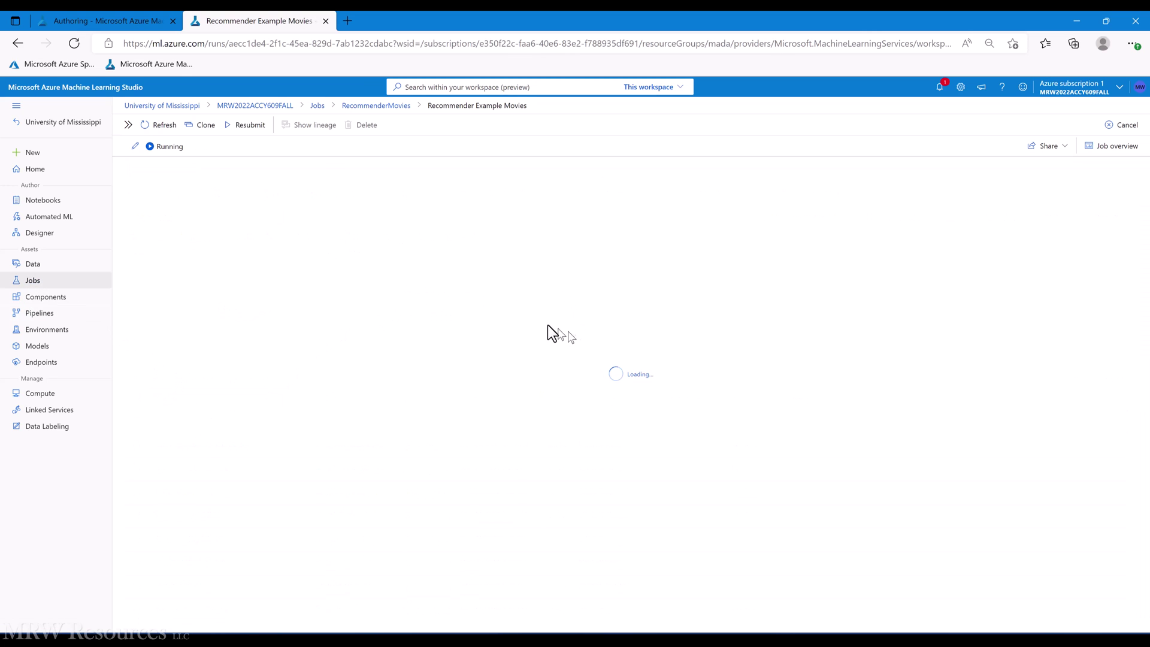
- Preview the Trained SVD recommendation output of Train SVD Recommender, and view its sample and schema files
{"action": "left_click_drag", "start_coordinate": [577, 339], "coordinate": [739, 372]}
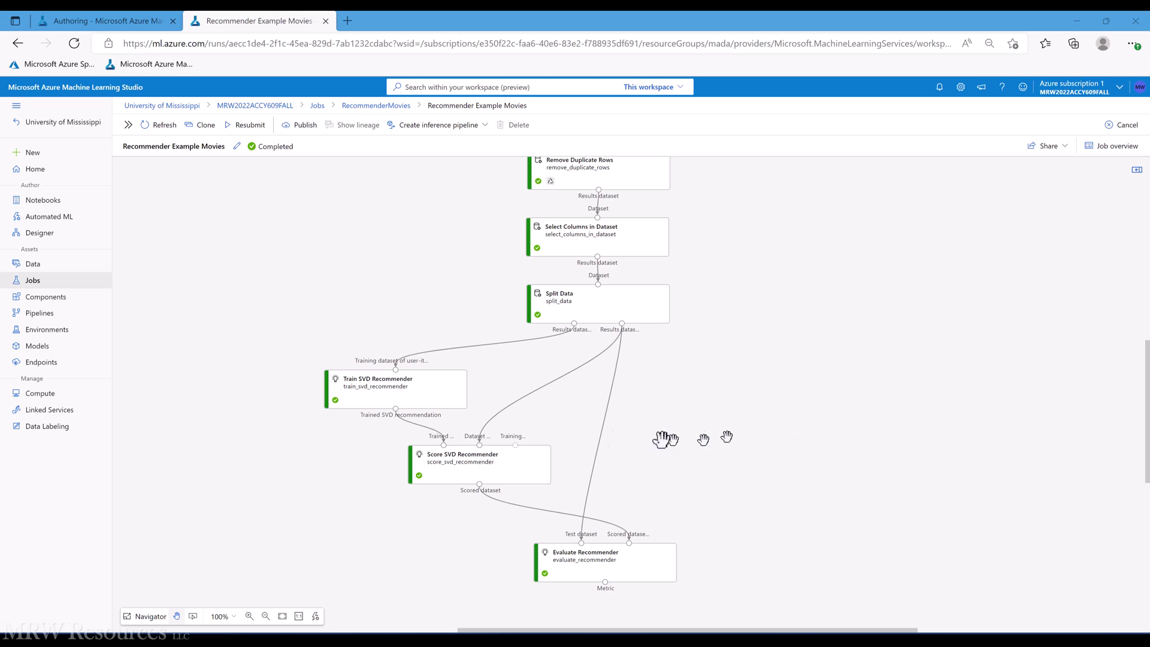
{"action": "right_click", "coordinate": [382, 389]}
{"action": "mouse_move", "coordinate": [443, 473]}
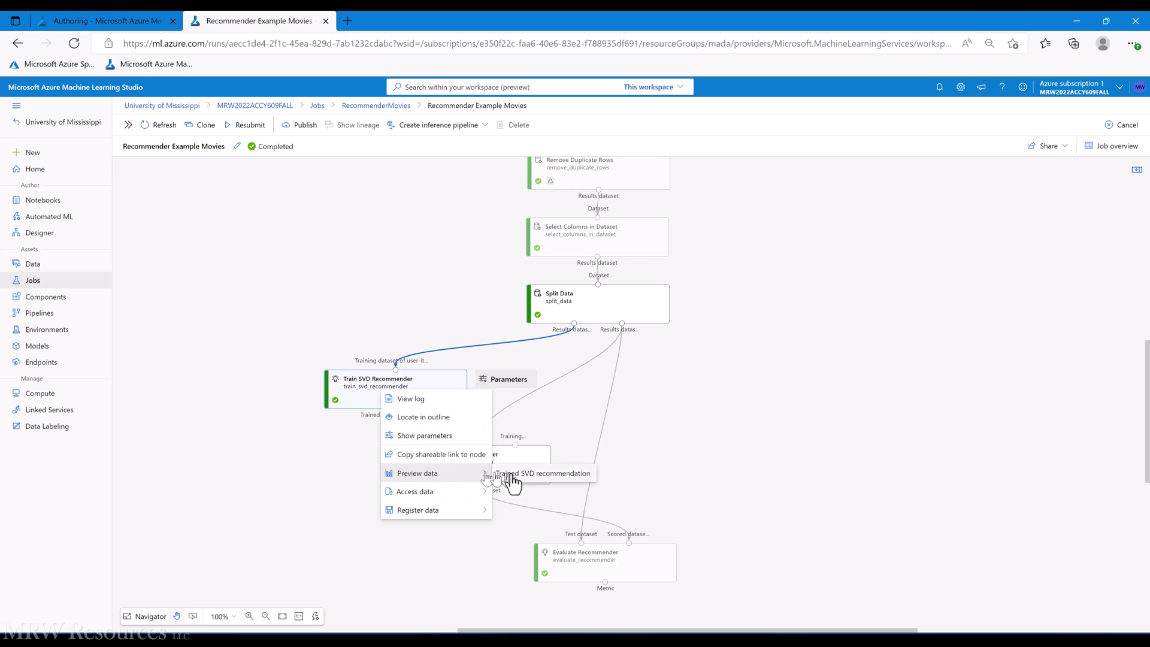
{"action": "left_click", "coordinate": [528, 474]}
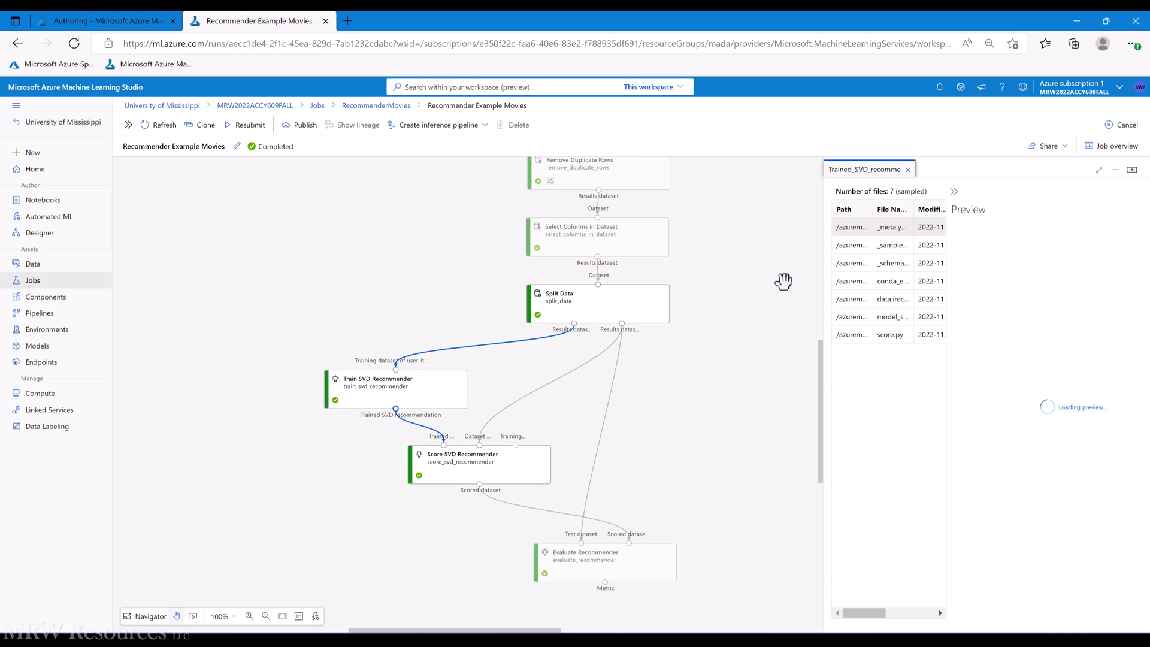
{"action": "left_click", "coordinate": [860, 247]}
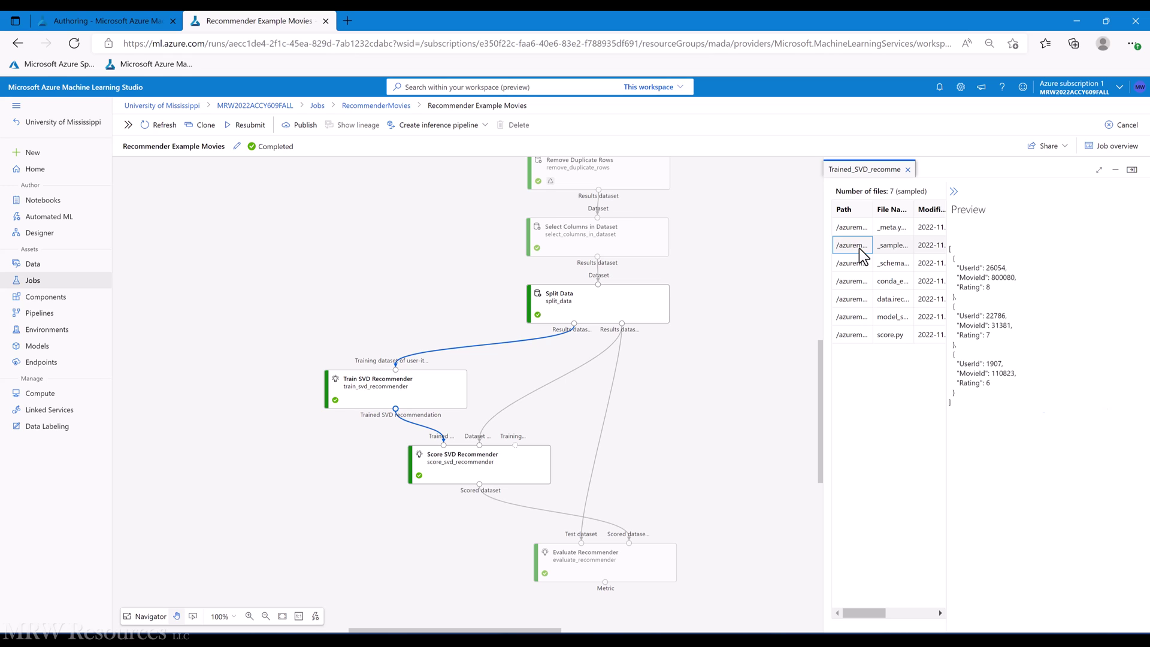
{"action": "left_click", "coordinate": [865, 269]}
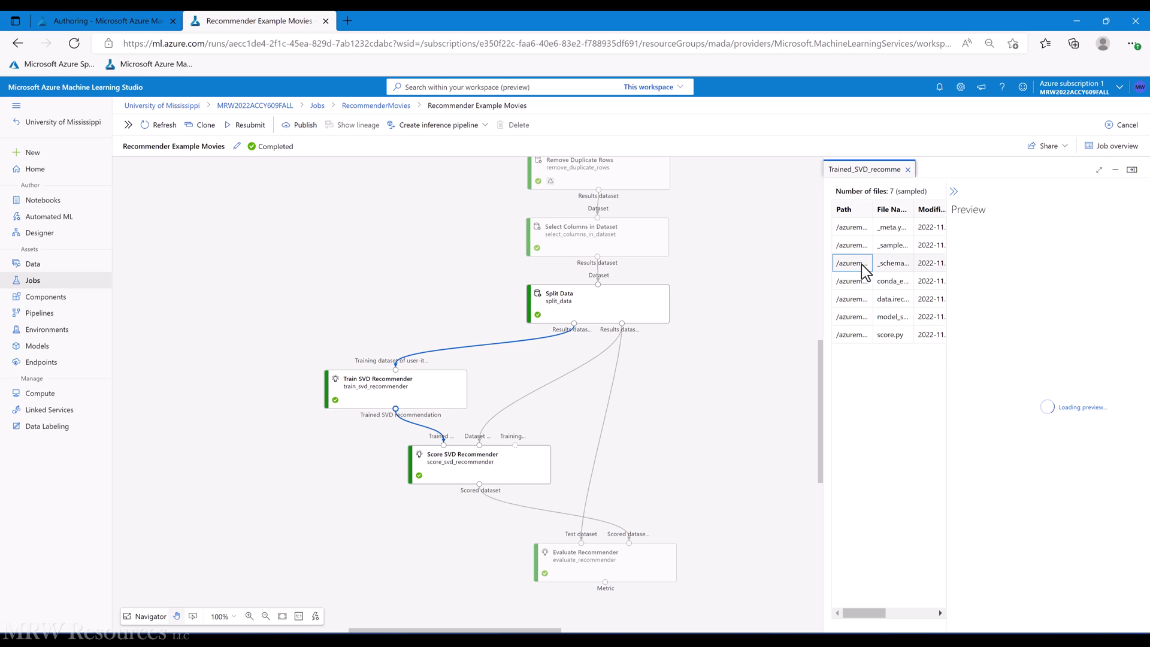
- Close the trained SVD recommendation's file preview, and preview the Scored dataset output of Score SVD Recommender
{"action": "left_click", "coordinate": [867, 288]}
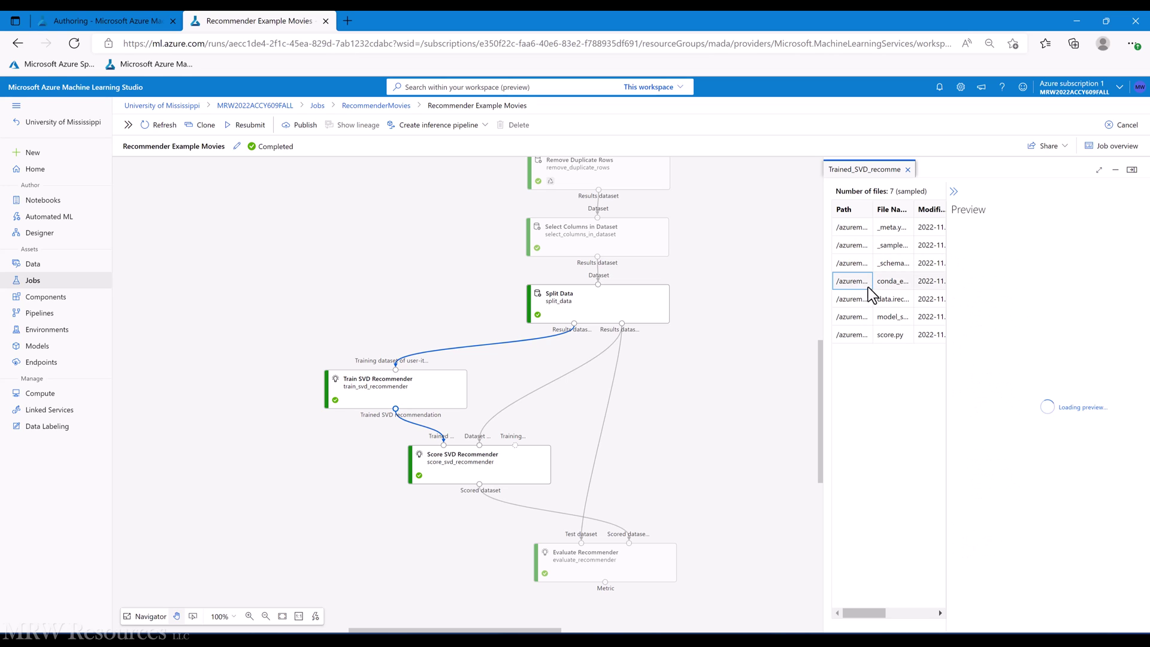
{"action": "left_click", "coordinate": [908, 174]}
{"action": "mouse_move", "coordinate": [441, 479]}
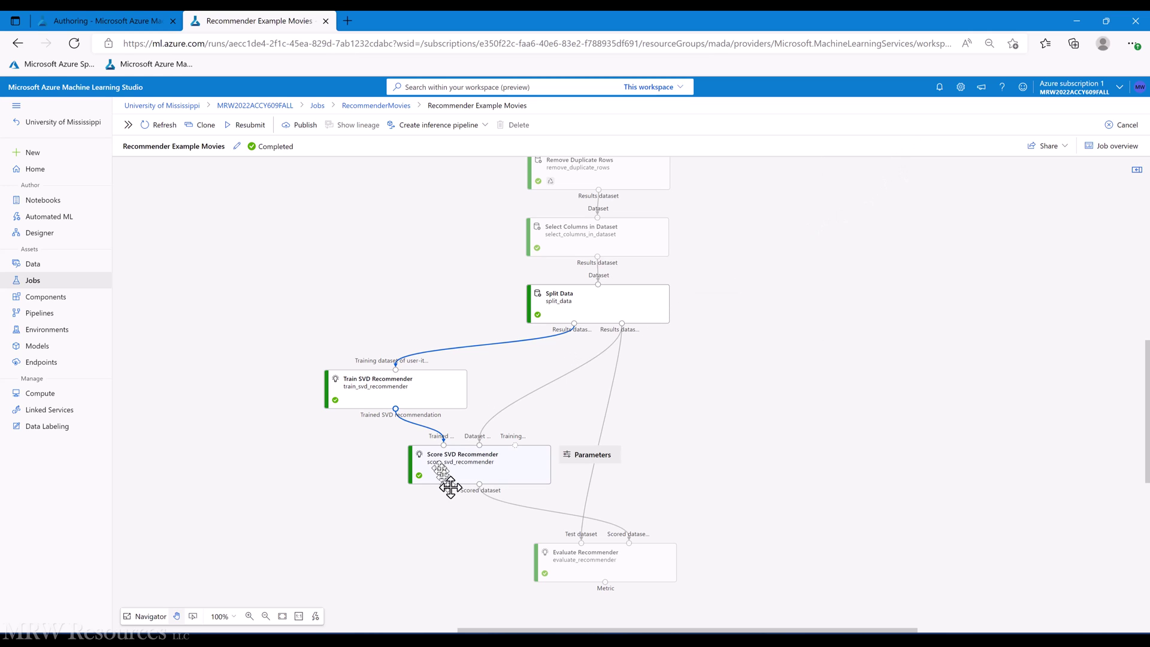
{"action": "right_click", "coordinate": [481, 463]}
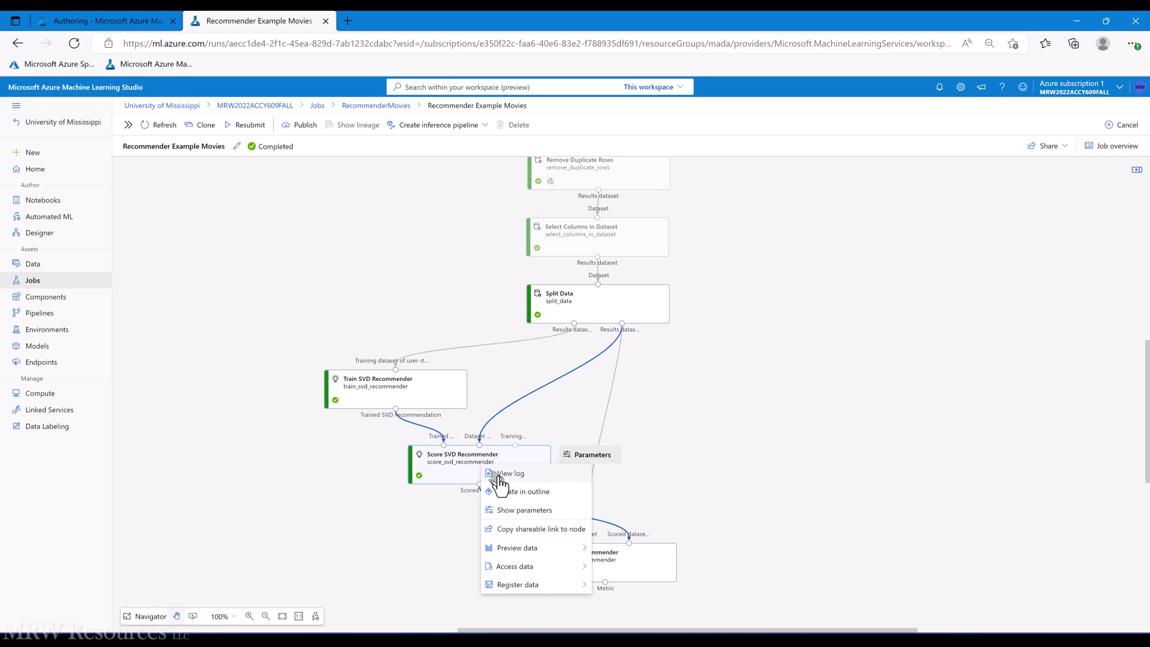
{"action": "mouse_move", "coordinate": [521, 552]}
{"action": "left_click", "coordinate": [617, 547]}
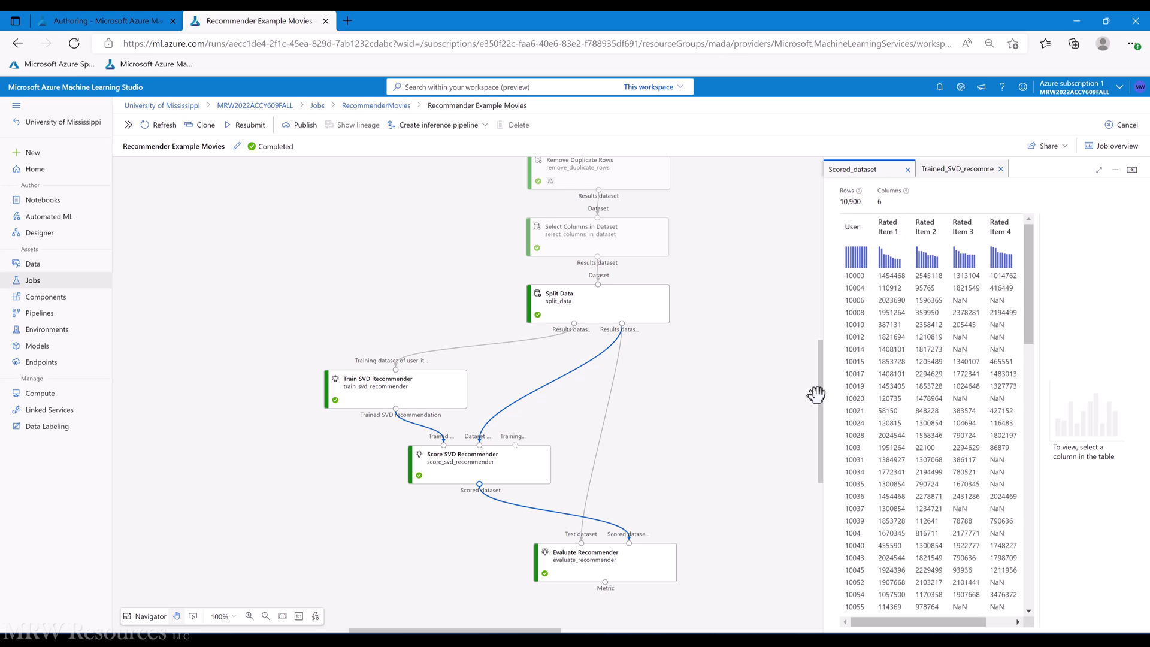
- Widen the Scored dataset preview to examine each user's rated items, and close all open output previews
{"action": "left_click_drag", "start_coordinate": [823, 397], "coordinate": [763, 398]}
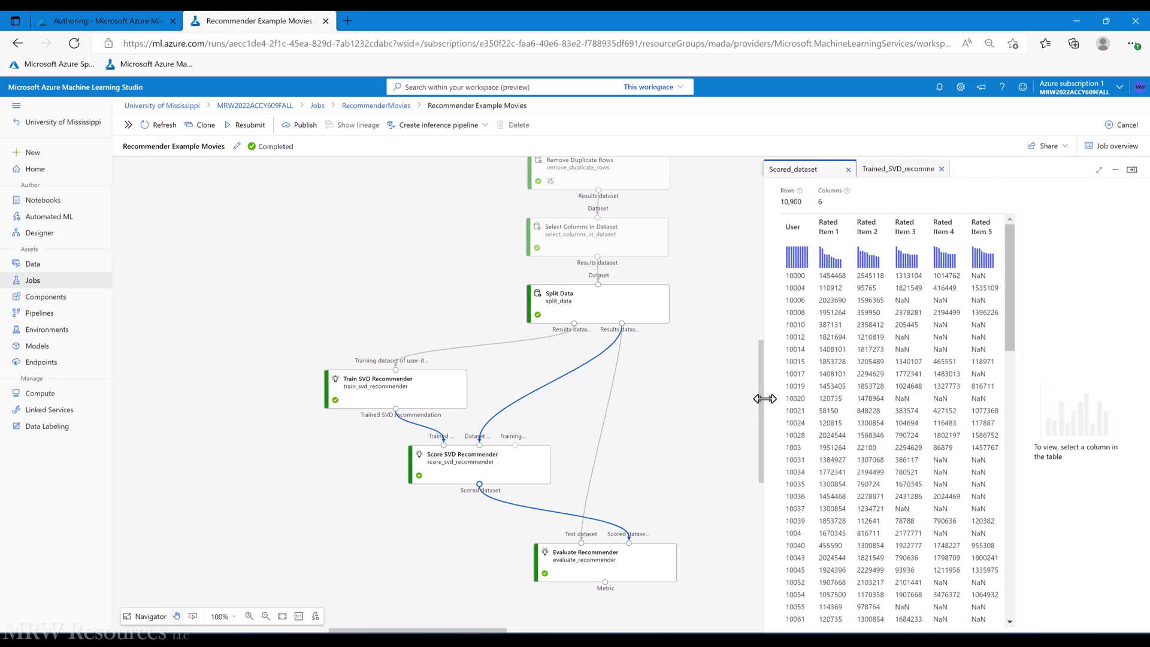
{"action": "left_click_drag", "start_coordinate": [1011, 286], "coordinate": [685, 328]}
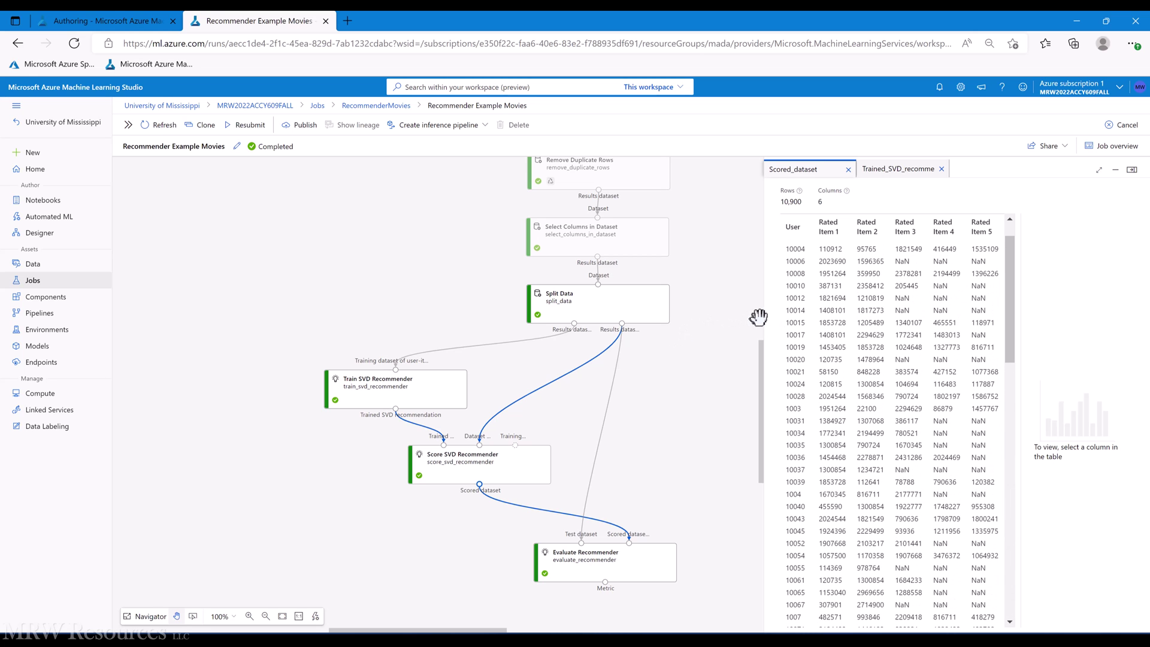
{"action": "mouse_move", "coordinate": [756, 320]}
{"action": "left_mouse_down"}
{"action": "mouse_move", "coordinate": [722, 320]}
{"action": "mouse_move", "coordinate": [737, 320]}
{"action": "left_mouse_up"}
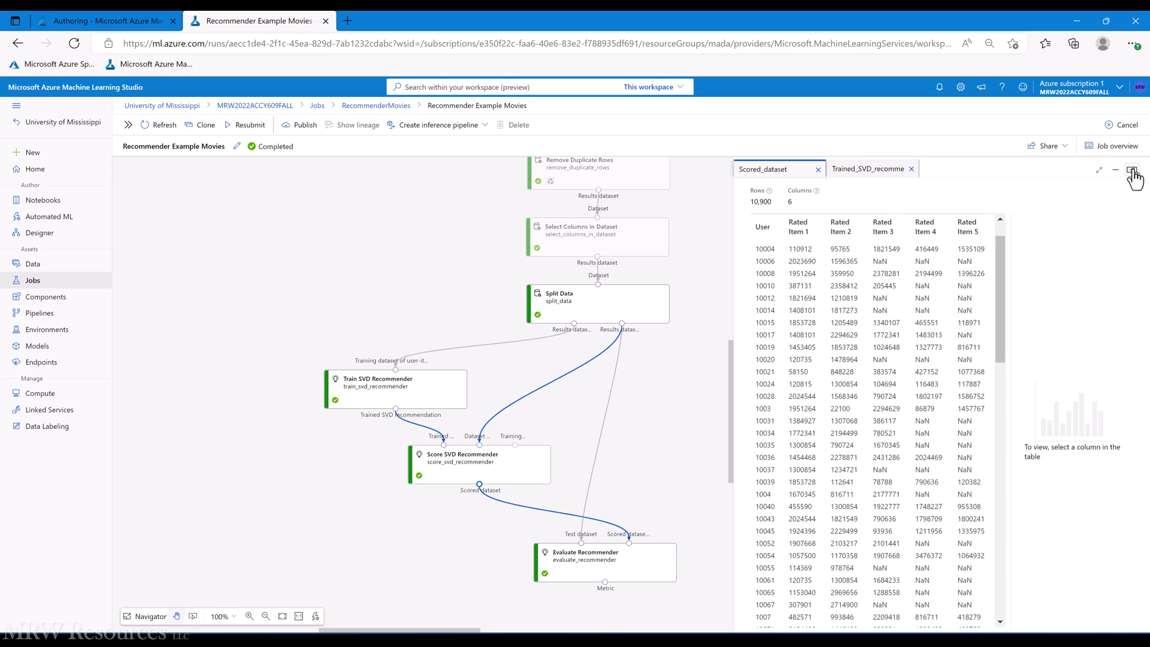
{"action": "left_click", "coordinate": [818, 169]}
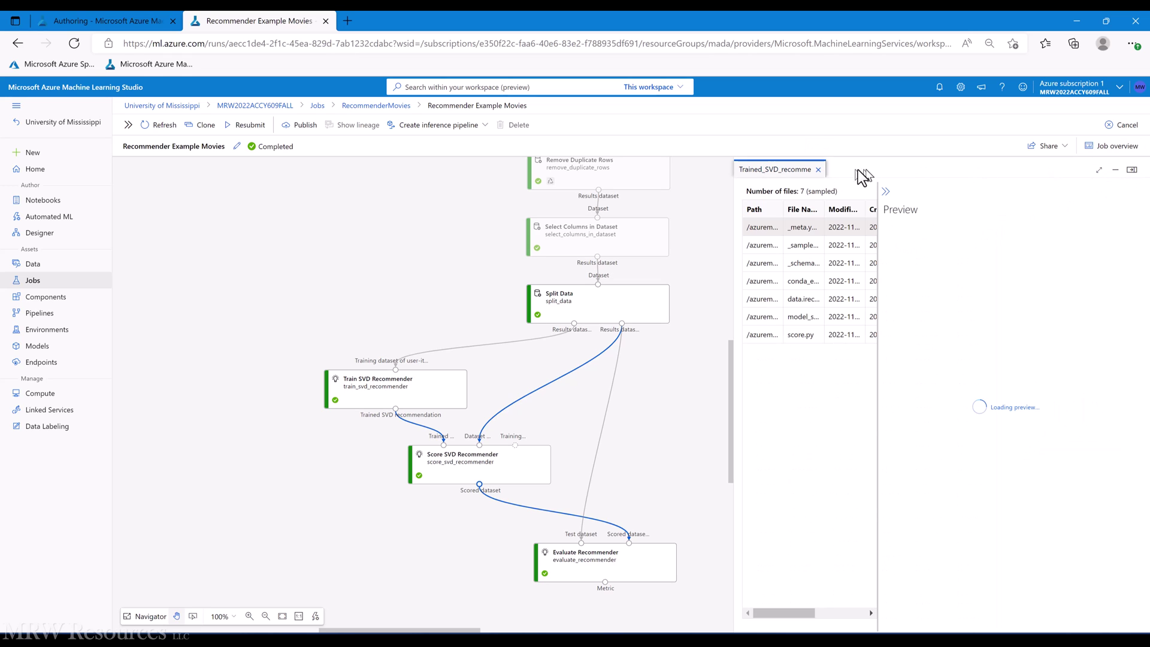
{"action": "left_click", "coordinate": [819, 169]}
- Review the parameters of Score SVD Recommender in the completed job, and collapse them
{"action": "mouse_move", "coordinate": [473, 473]}
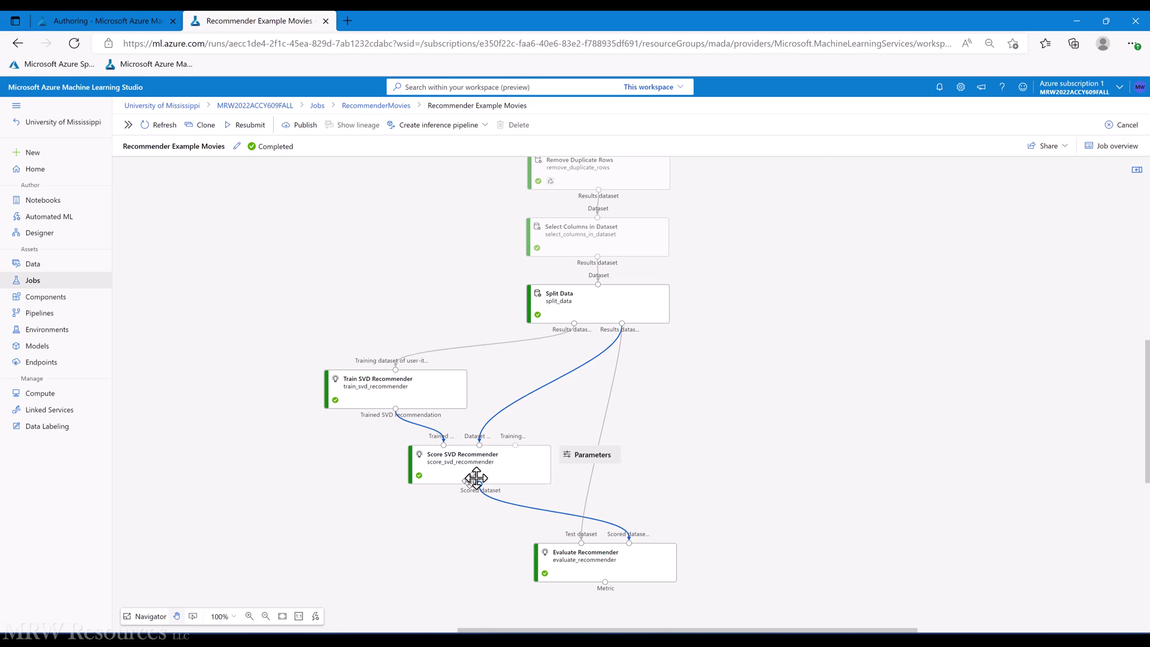
{"action": "left_click", "coordinate": [584, 456]}
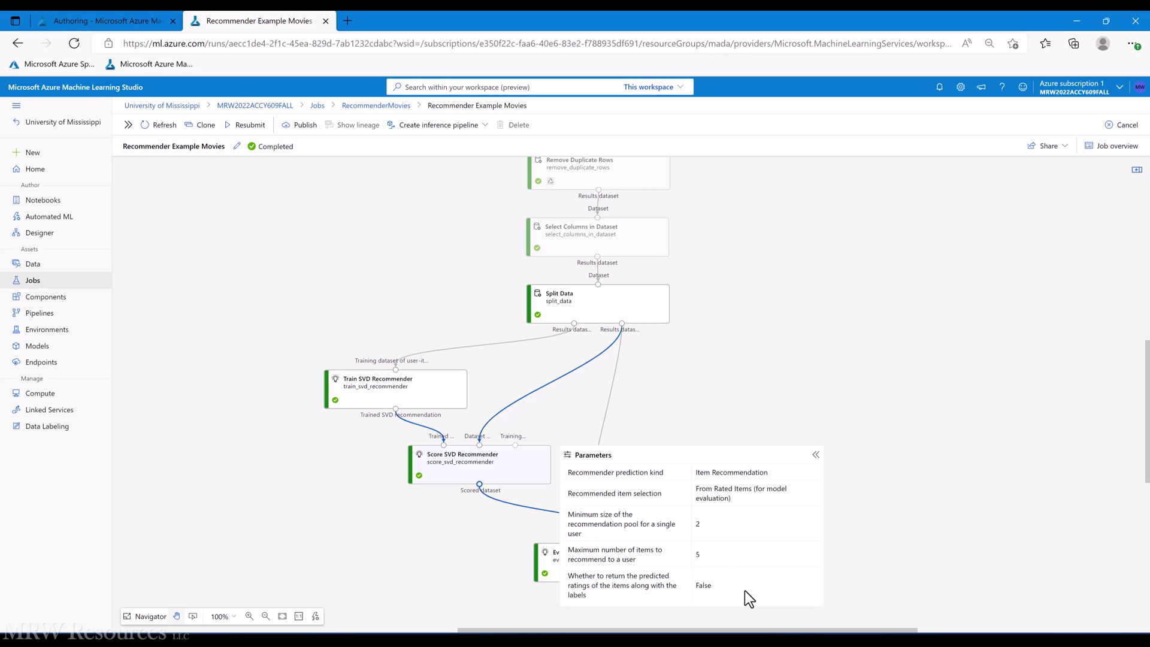
{"action": "left_click", "coordinate": [816, 454]}
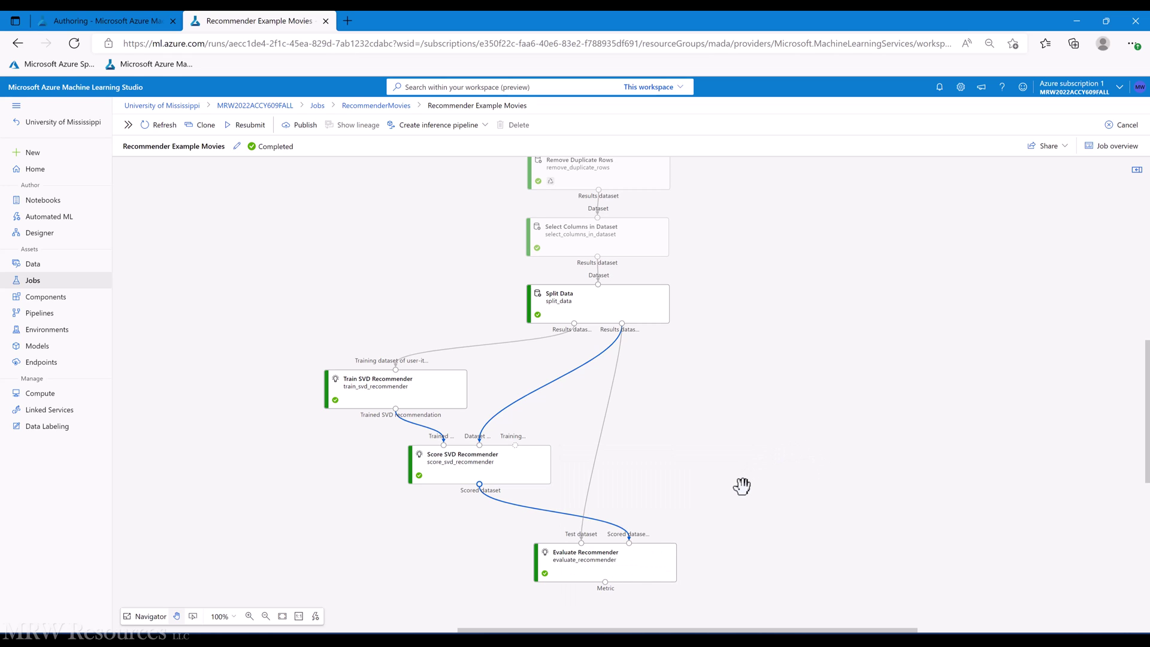
- Preview the Metric output of Evaluate Recommender, and close the open output previews
{"action": "right_click", "coordinate": [612, 564]}
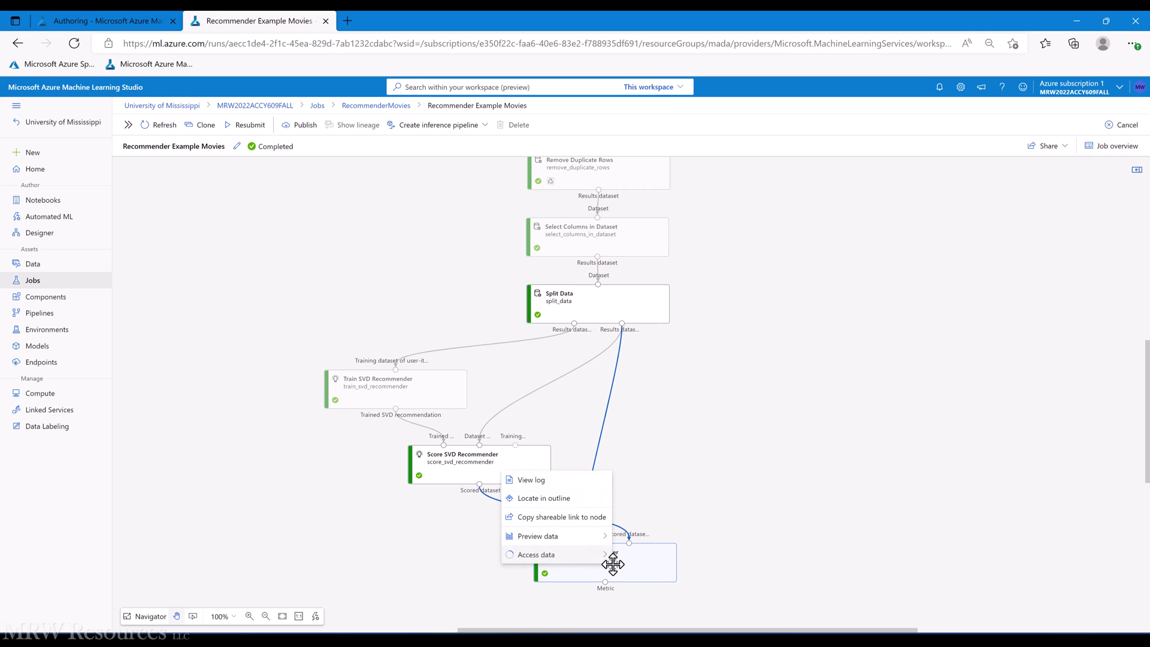
{"action": "mouse_move", "coordinate": [554, 518]}
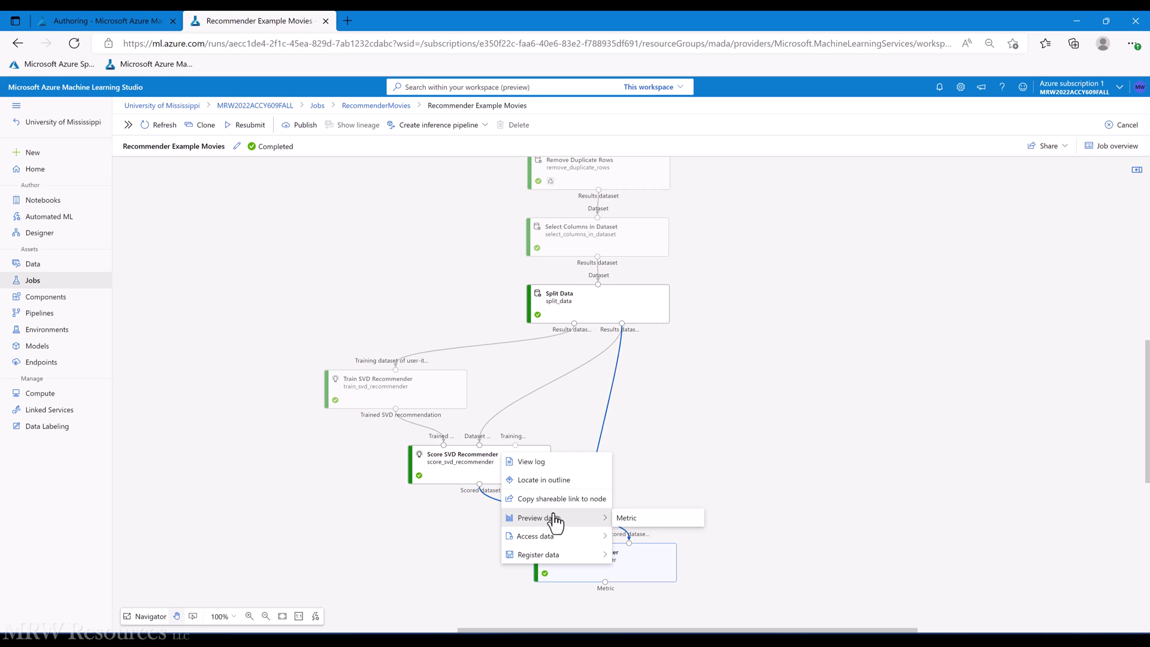
{"action": "left_click", "coordinate": [633, 519]}
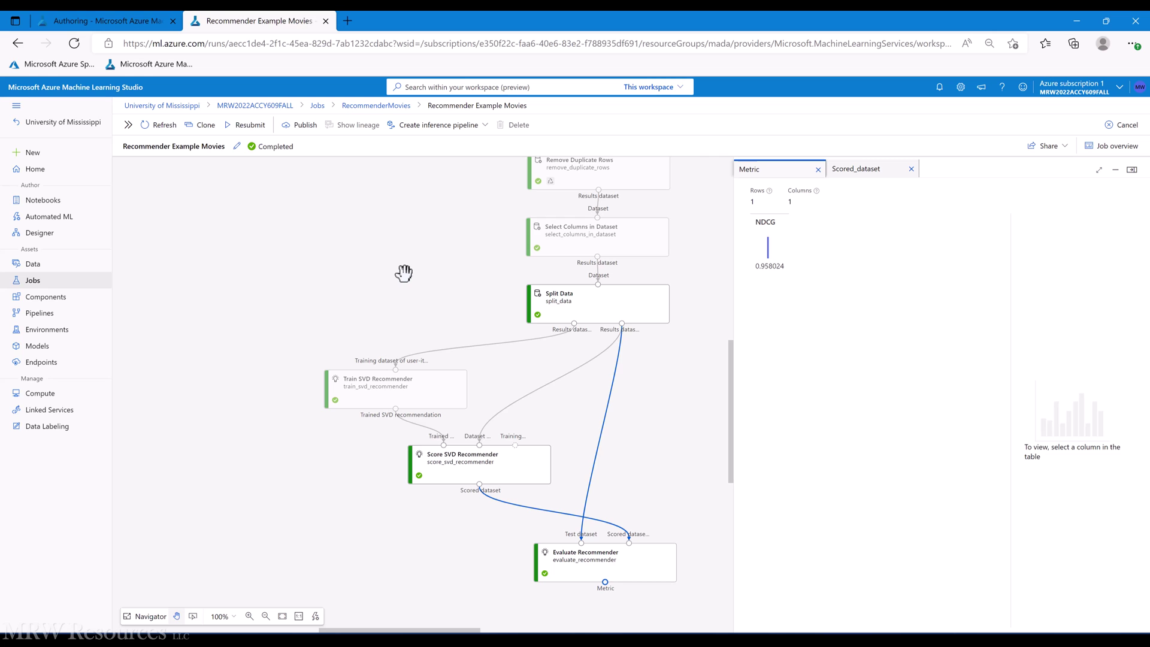
{"action": "left_click", "coordinate": [818, 170]}
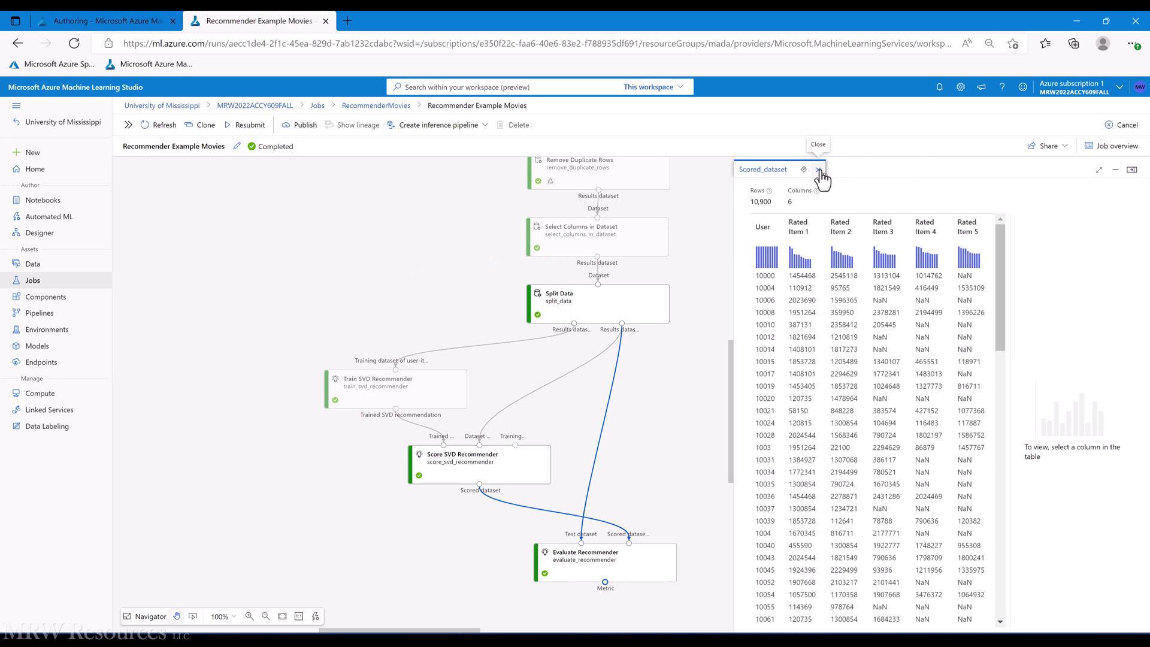
{"action": "left_click", "coordinate": [818, 170]}
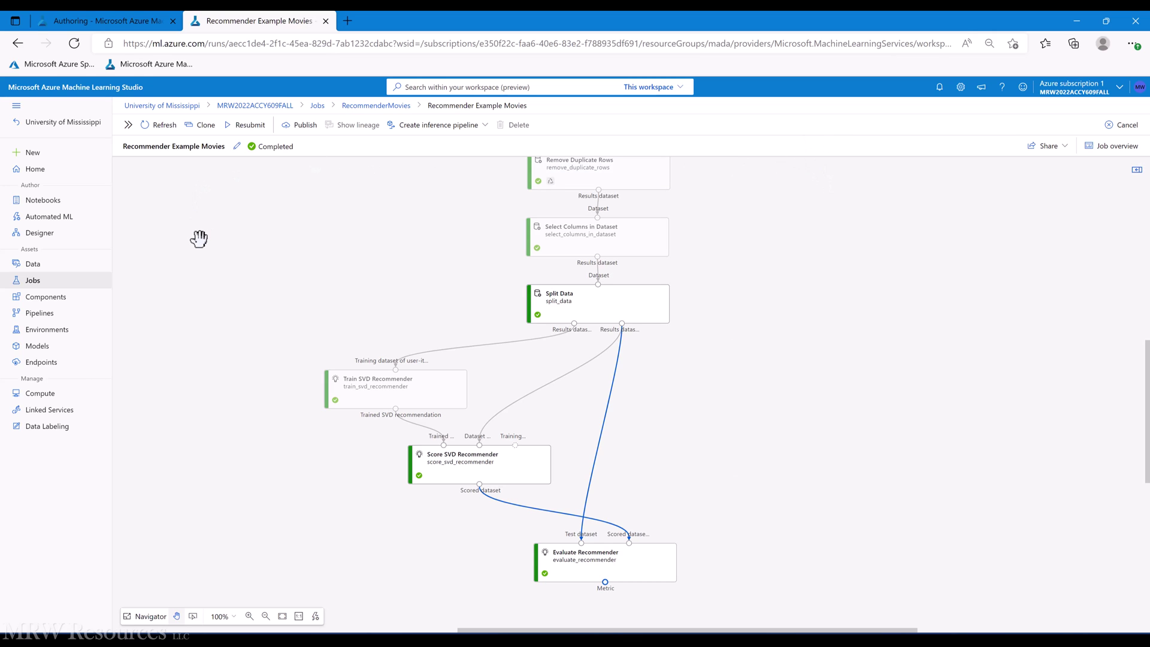
- Return to the pipeline draft and choose whether Score SVD Recommender returns the predicted ratings of the items
{"action": "left_click", "coordinate": [96, 20]}
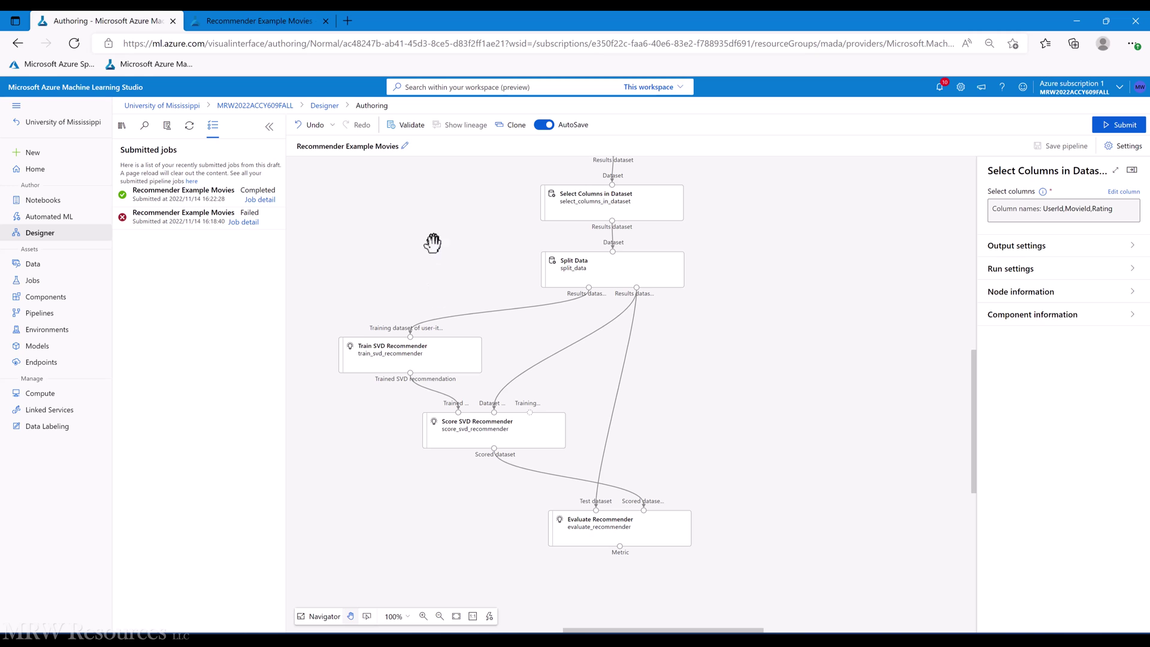
{"action": "left_click", "coordinate": [500, 439]}
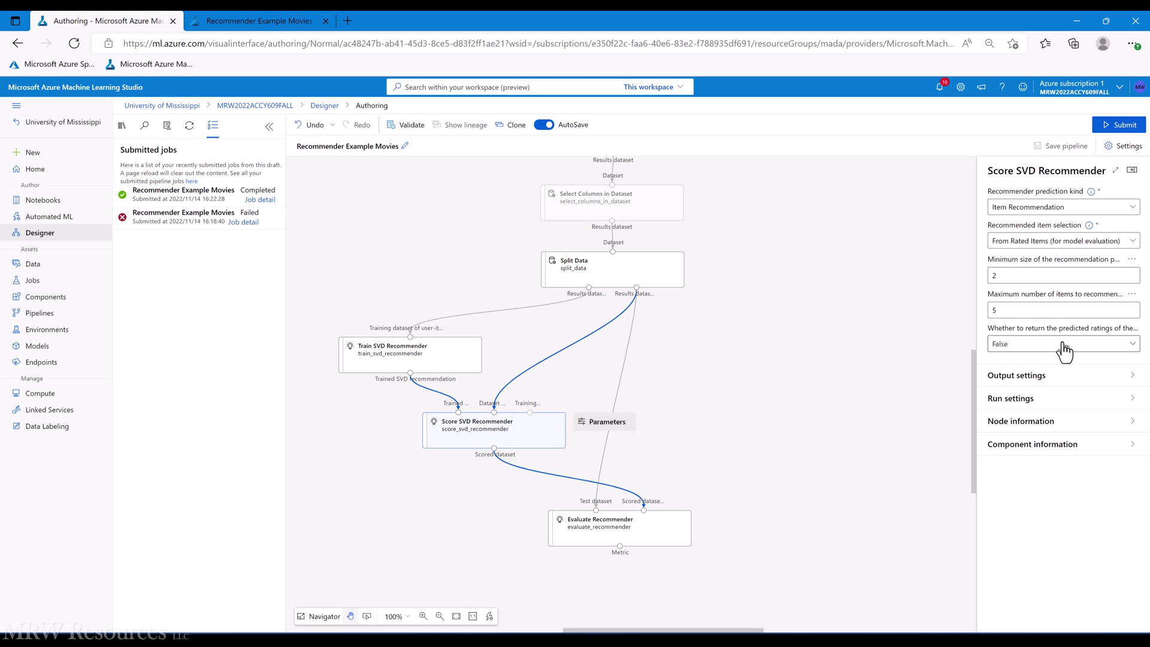
{"action": "left_click", "coordinate": [1064, 352]}
{"action": "left_click", "coordinate": [1025, 362]}
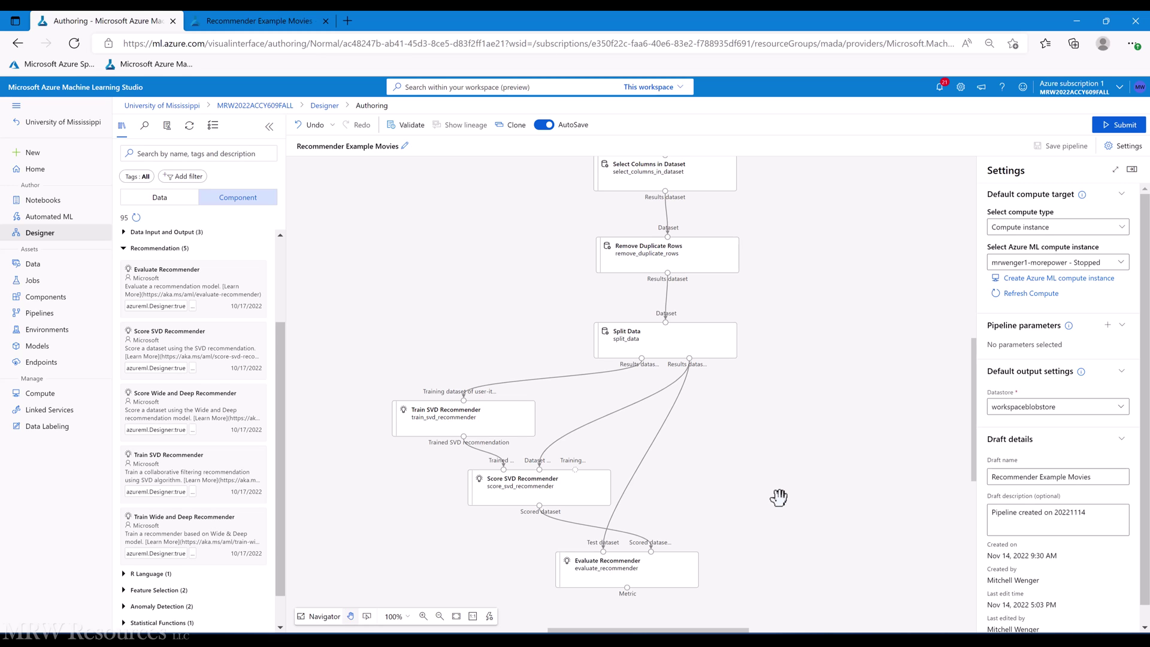
- Shift the Train SVD, Score SVD and Evaluate Recommender nodes leftward to make room beside them on the canvas
{"action": "left_click_drag", "start_coordinate": [479, 416], "coordinate": [423, 437]}
{"action": "left_click_drag", "start_coordinate": [512, 499], "coordinate": [478, 500]}
{"action": "left_click_drag", "start_coordinate": [593, 573], "coordinate": [557, 575]}
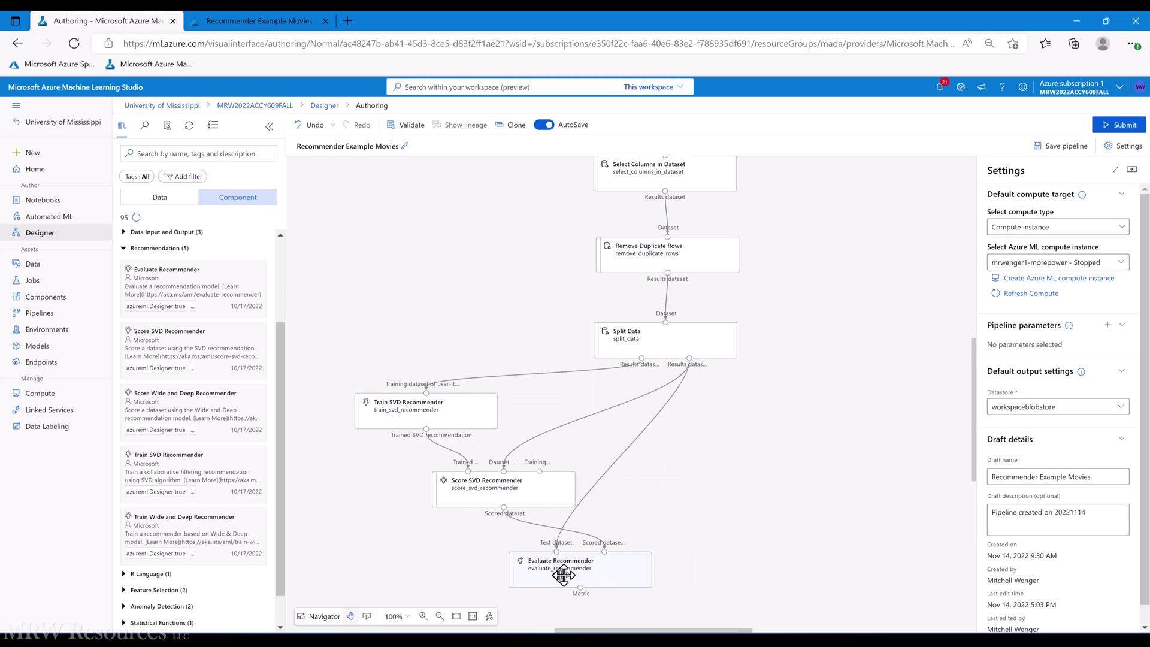
{"action": "left_click", "coordinate": [563, 575]}
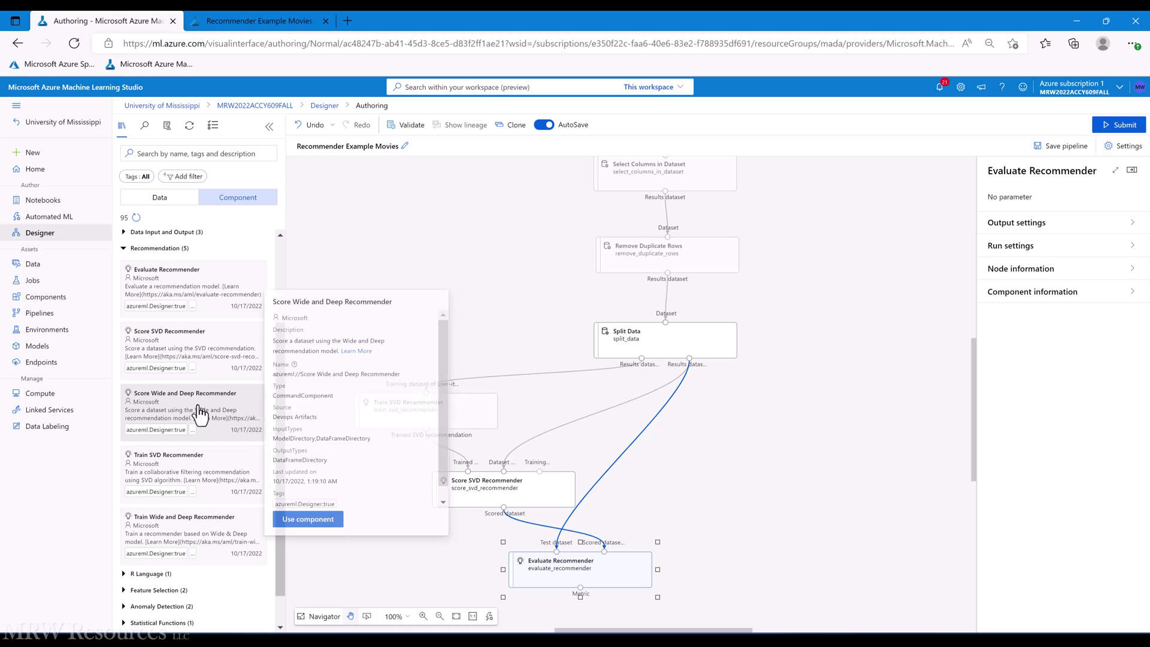
- Add Train Wide and Deep Recommender, Score Wide and Deep Recommender and a second Evaluate Recommender beside the SVD branch
{"action": "mouse_move", "coordinate": [165, 526]}
{"action": "left_click_drag", "start_coordinate": [165, 526], "coordinate": [819, 410]}
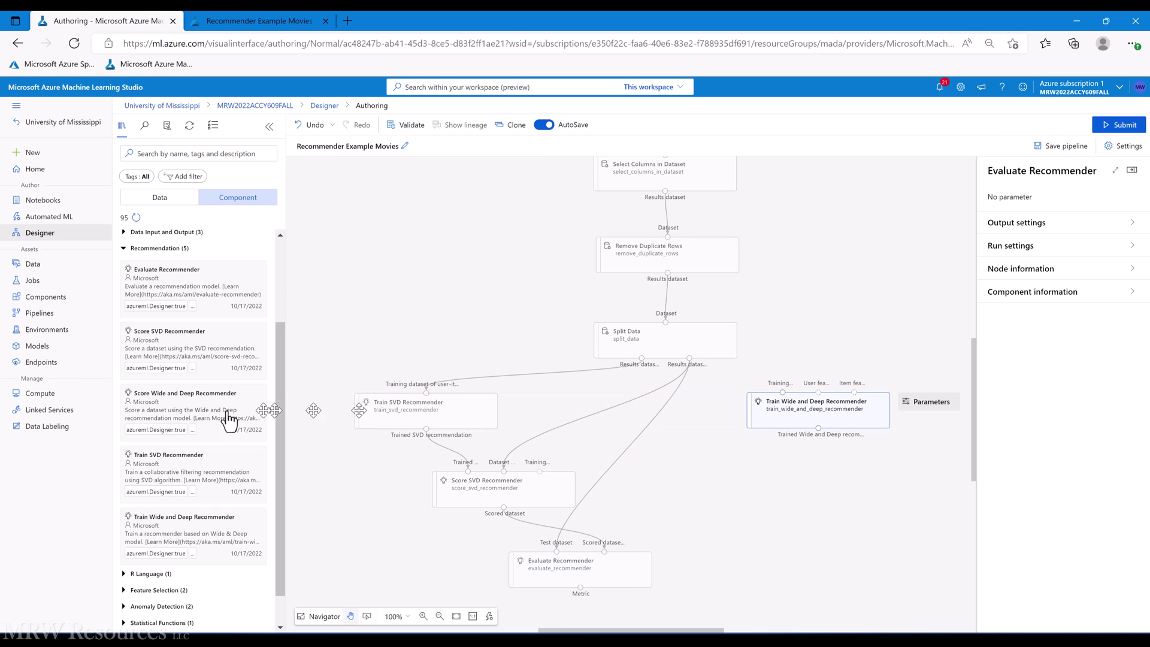
{"action": "left_click_drag", "start_coordinate": [179, 426], "coordinate": [783, 488]}
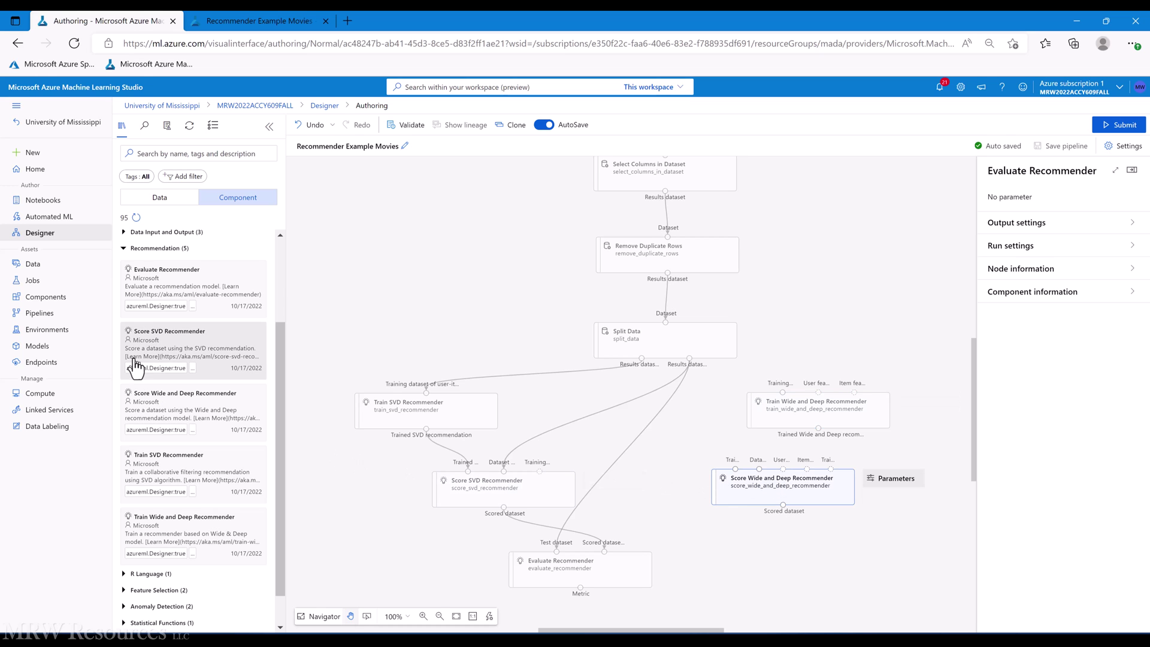
{"action": "mouse_move", "coordinate": [135, 308]}
{"action": "left_click_drag", "start_coordinate": [218, 325], "coordinate": [796, 564]}
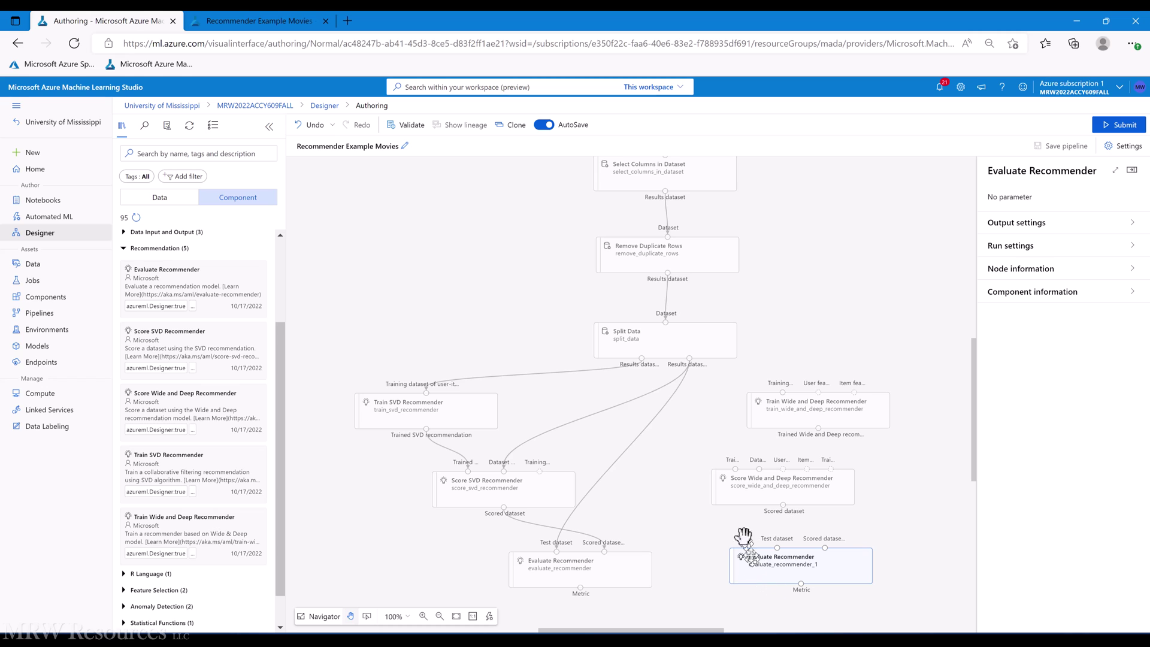
- Wire Split Data's first output into Wide and Deep training and its second into scoring and the second Evaluate Recommender, linking train to score to evaluate
{"action": "left_click_drag", "start_coordinate": [642, 359], "coordinate": [764, 420]}
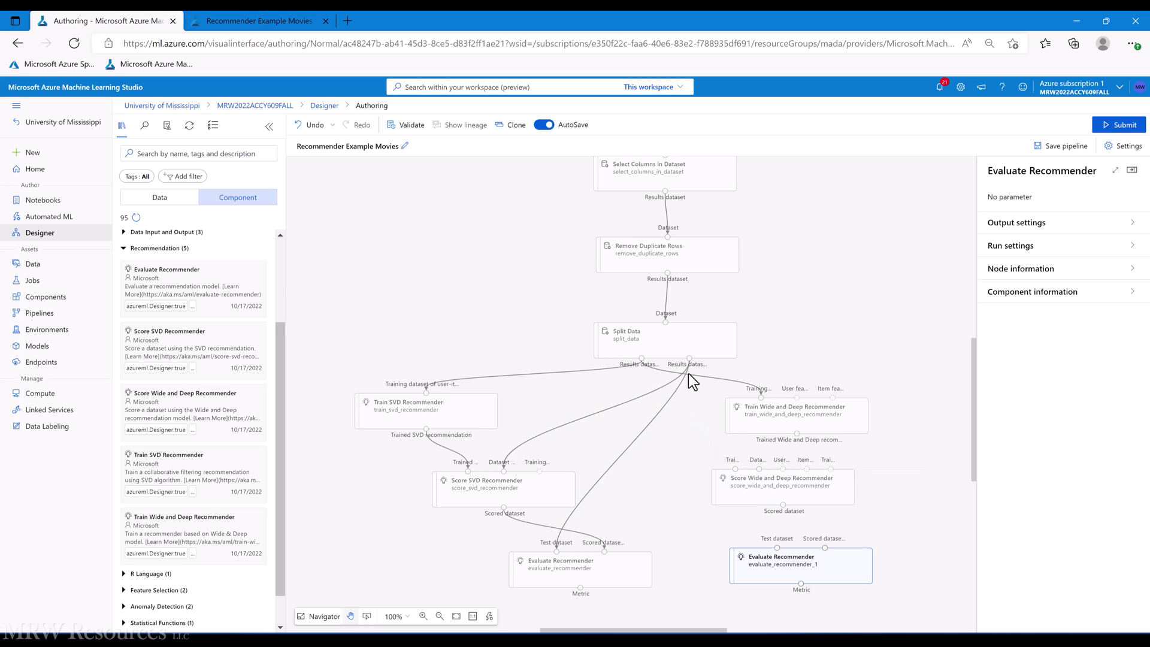
{"action": "left_click_drag", "start_coordinate": [689, 359], "coordinate": [759, 469]}
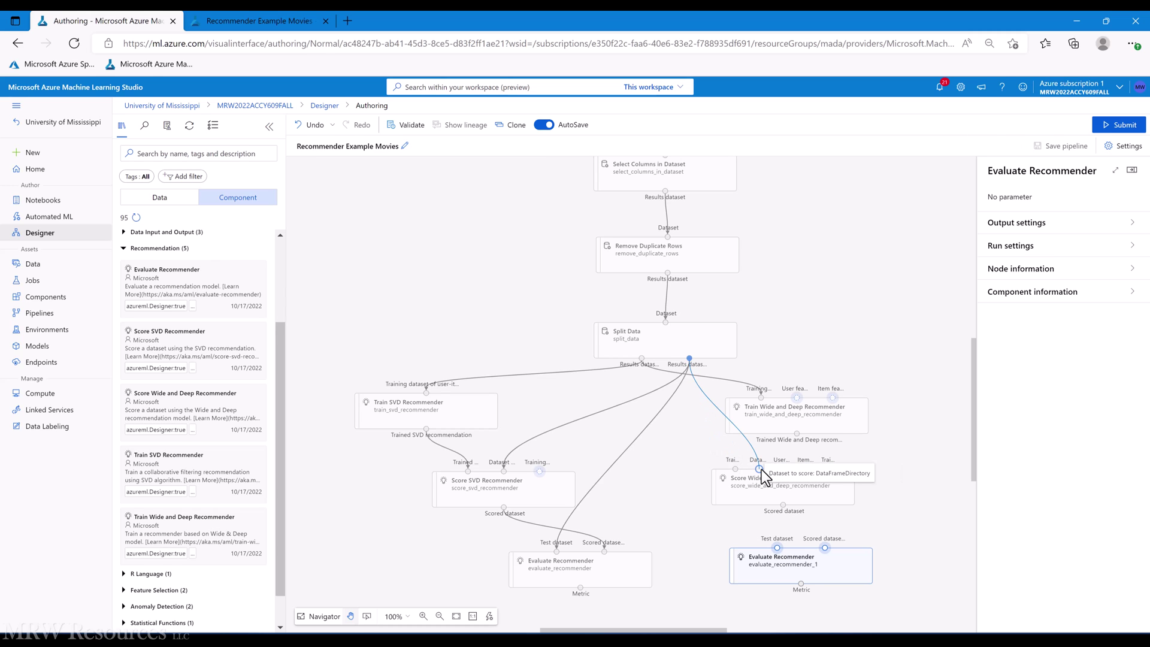
{"action": "left_click_drag", "start_coordinate": [790, 411], "coordinate": [736, 469]}
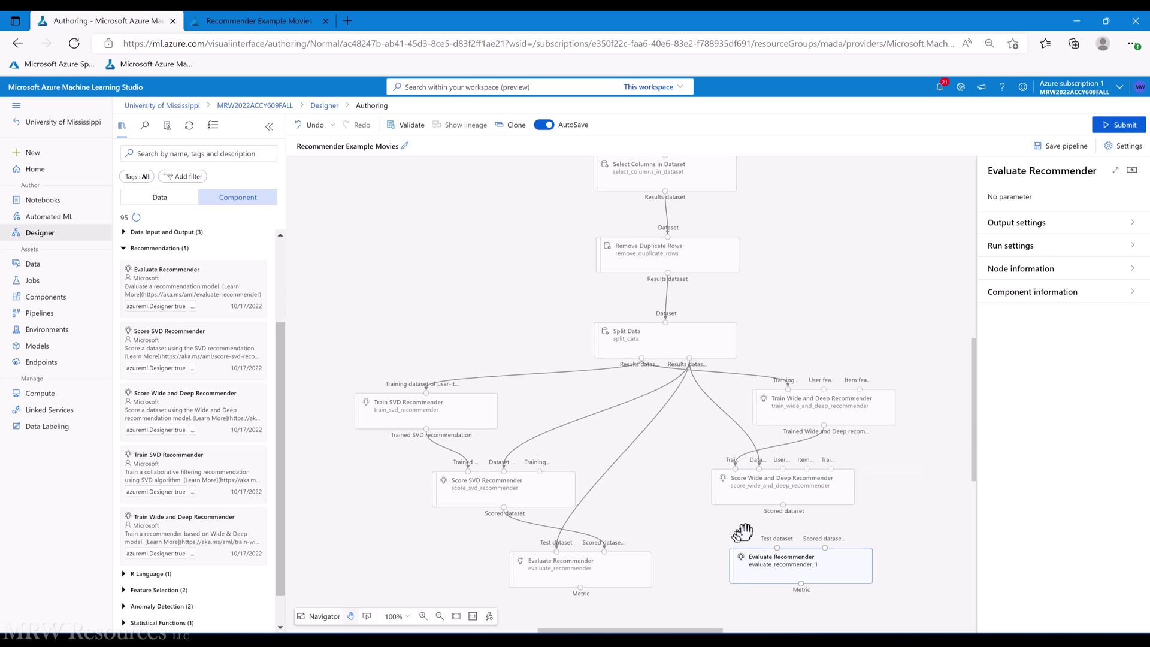
{"action": "left_click_drag", "start_coordinate": [782, 505], "coordinate": [825, 547]}
{"action": "left_click_drag", "start_coordinate": [690, 359], "coordinate": [776, 547]}
- Rearrange the Wide and Deep train and score nodes and the second Evaluate Recommender so the branch's connections are easy to follow
{"action": "left_click_drag", "start_coordinate": [803, 487], "coordinate": [859, 478]}
{"action": "left_click_drag", "start_coordinate": [806, 576], "coordinate": [755, 578]}
{"action": "left_click_drag", "start_coordinate": [828, 473], "coordinate": [797, 479]}
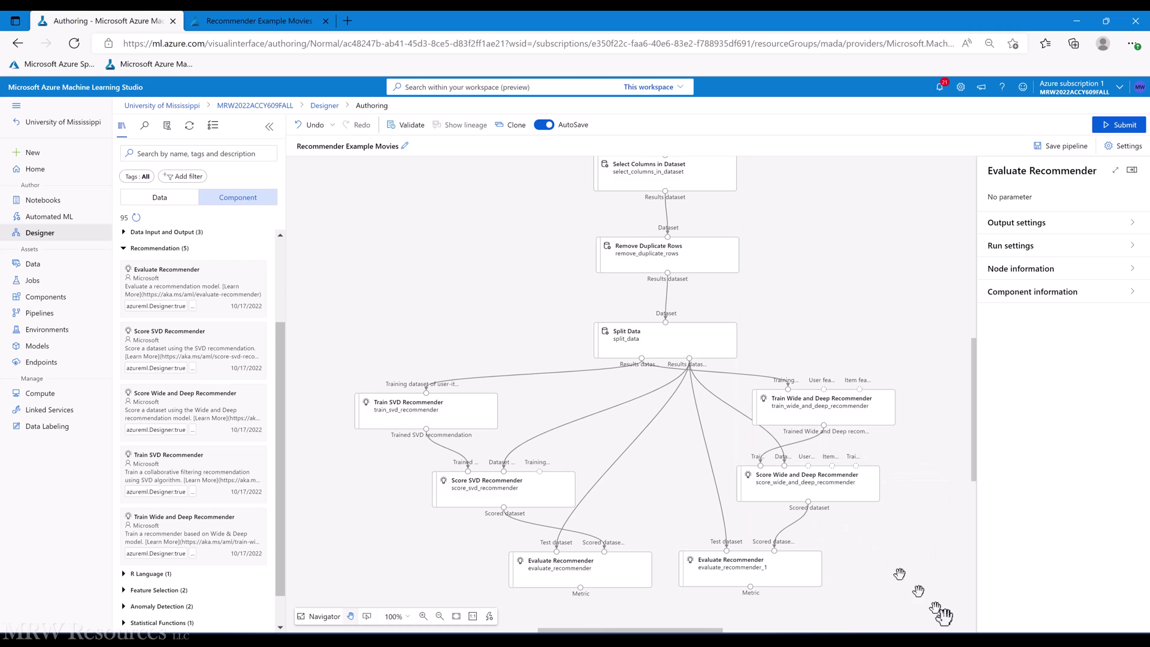
{"action": "mouse_move", "coordinate": [830, 405]}
{"action": "left_mouse_down"}
{"action": "mouse_move", "coordinate": [844, 392]}
{"action": "mouse_move", "coordinate": [817, 406]}
{"action": "left_mouse_up"}
{"action": "scroll", "coordinate": [666, 505], "scroll_direction": "down", "scroll_amount": 2}
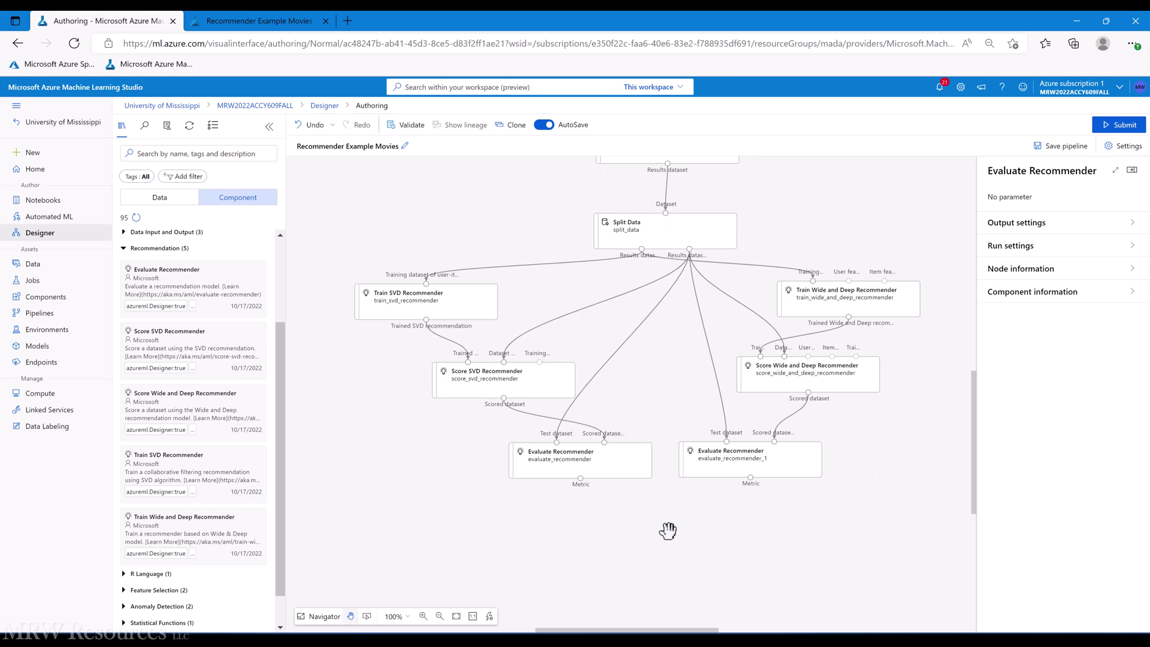
- In the completed Recommender Example Movies job, preview Score SVD Recommender's Scored dataset and examine its user and rated item columns
{"action": "mouse_move", "coordinate": [484, 380]}
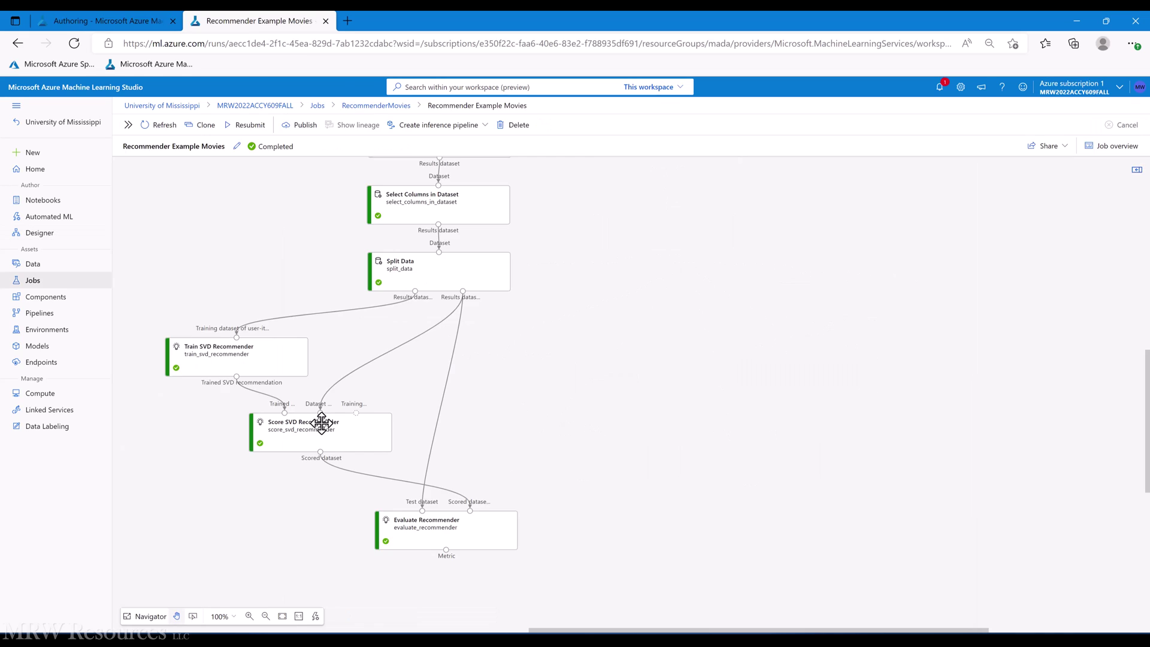
{"action": "right_click", "coordinate": [316, 423]}
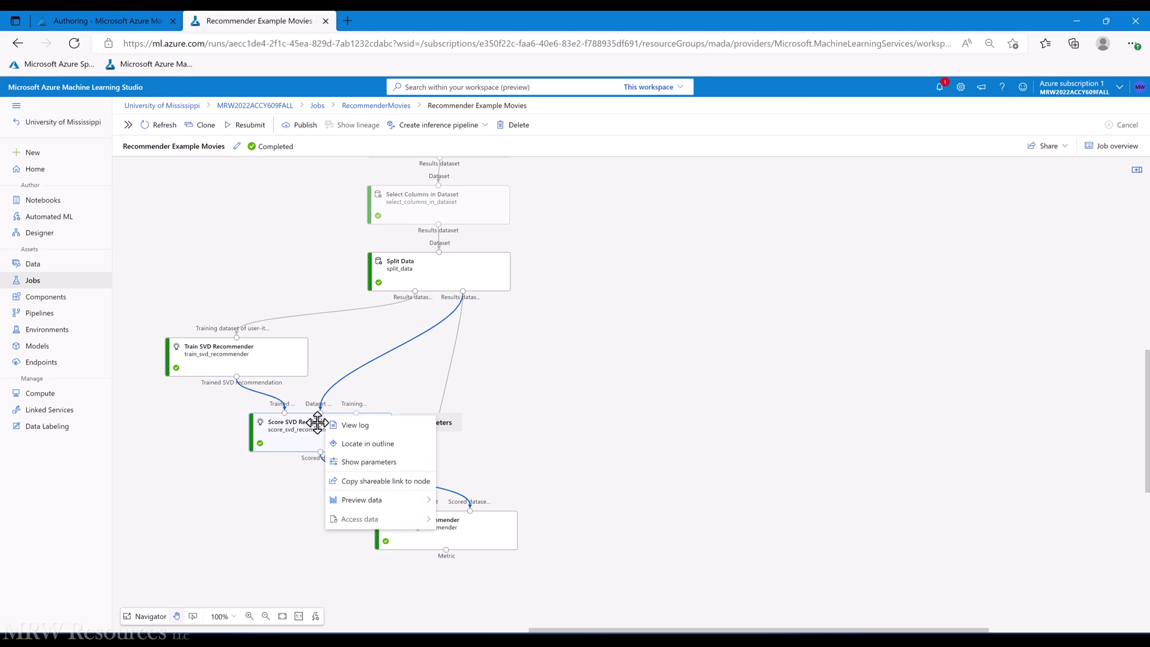
{"action": "mouse_move", "coordinate": [370, 507]}
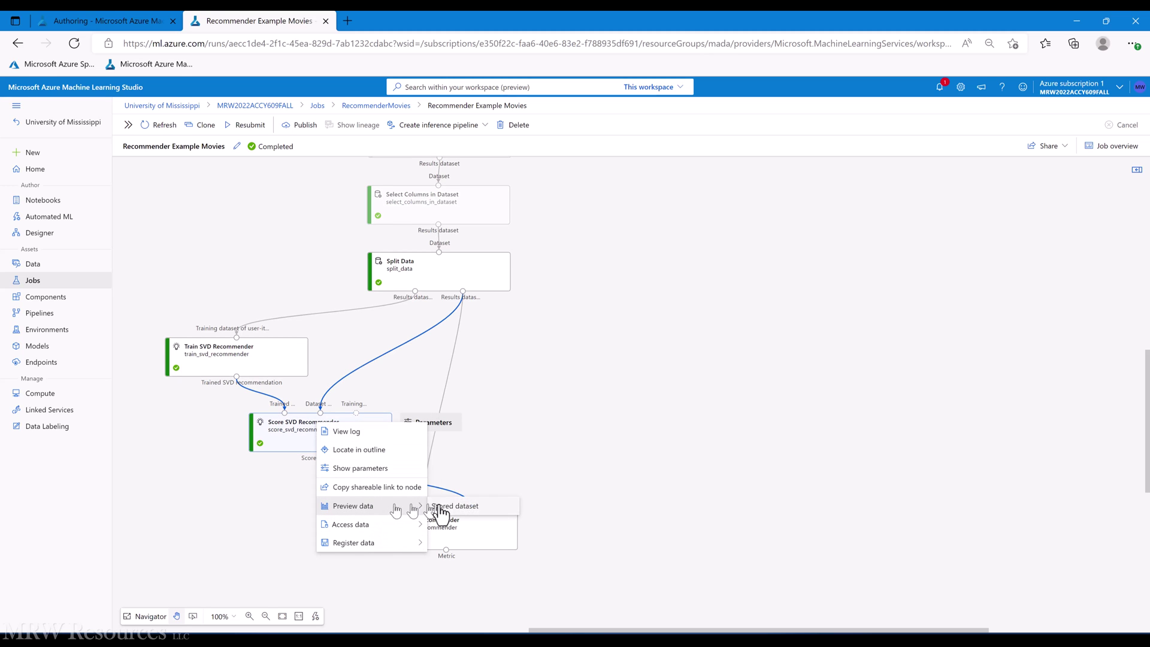
{"action": "left_click", "coordinate": [446, 505]}
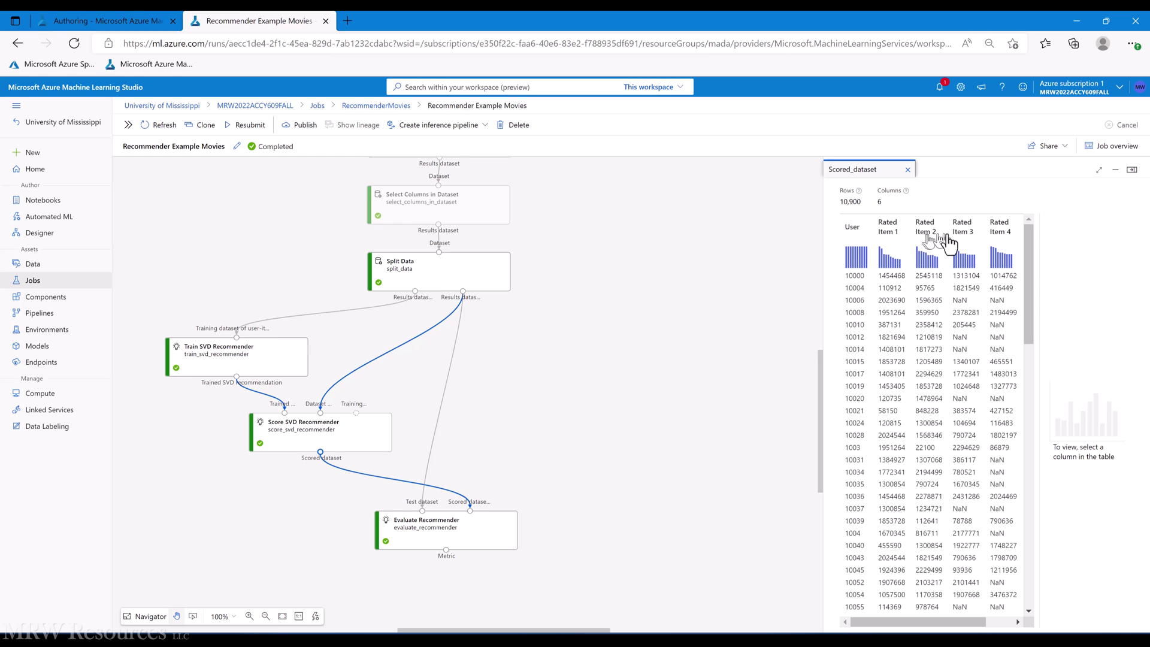
{"action": "left_click_drag", "start_coordinate": [917, 622], "coordinate": [971, 623]}
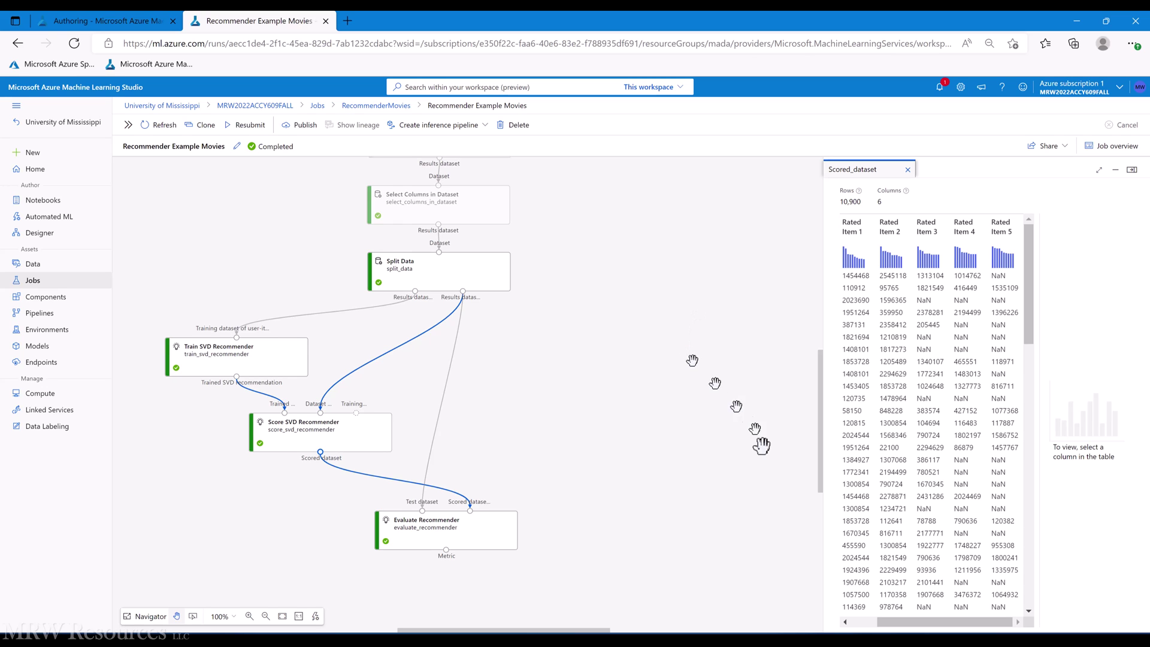
{"action": "left_click_drag", "start_coordinate": [913, 622], "coordinate": [849, 616]}
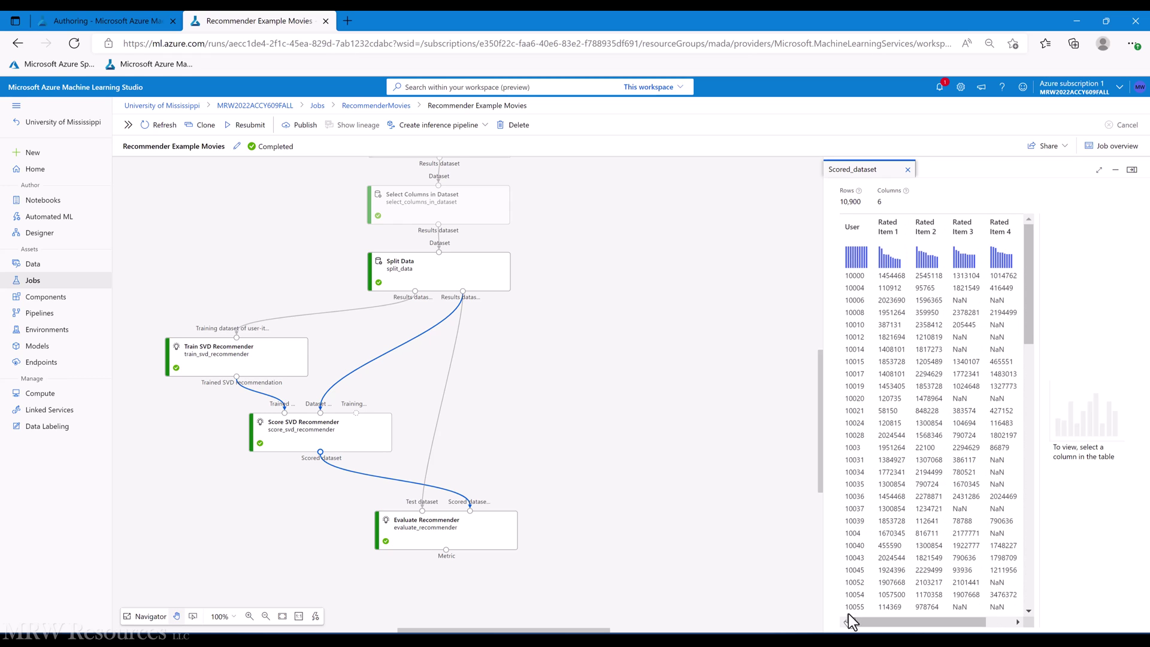
- Close the scored dataset preview, return to the draft pipeline and add the IMDB Movie Titles sample dataset beside Score SVD Recommender
{"action": "left_click", "coordinate": [908, 172]}
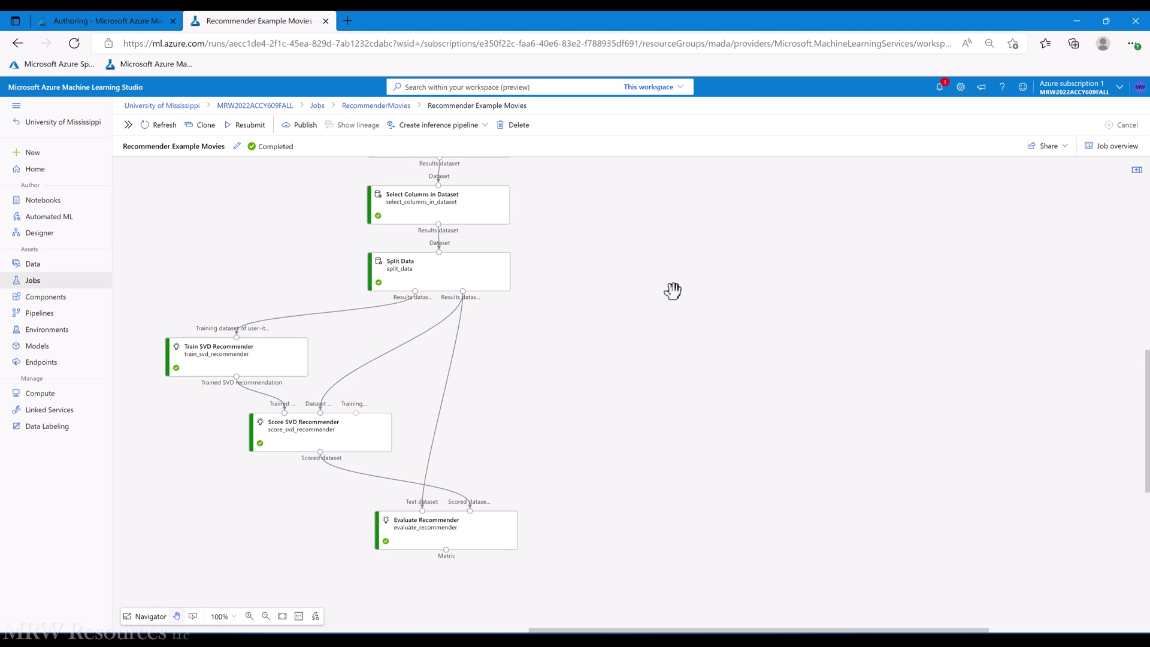
{"action": "left_click", "coordinate": [64, 20]}
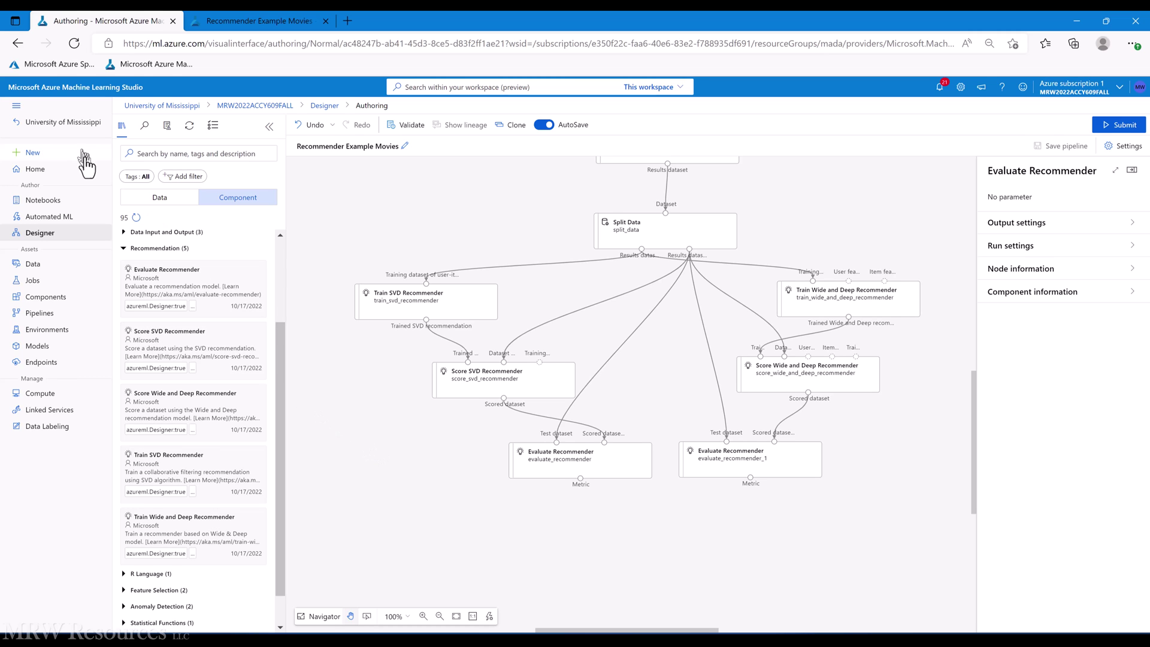
{"action": "left_click", "coordinate": [157, 200]}
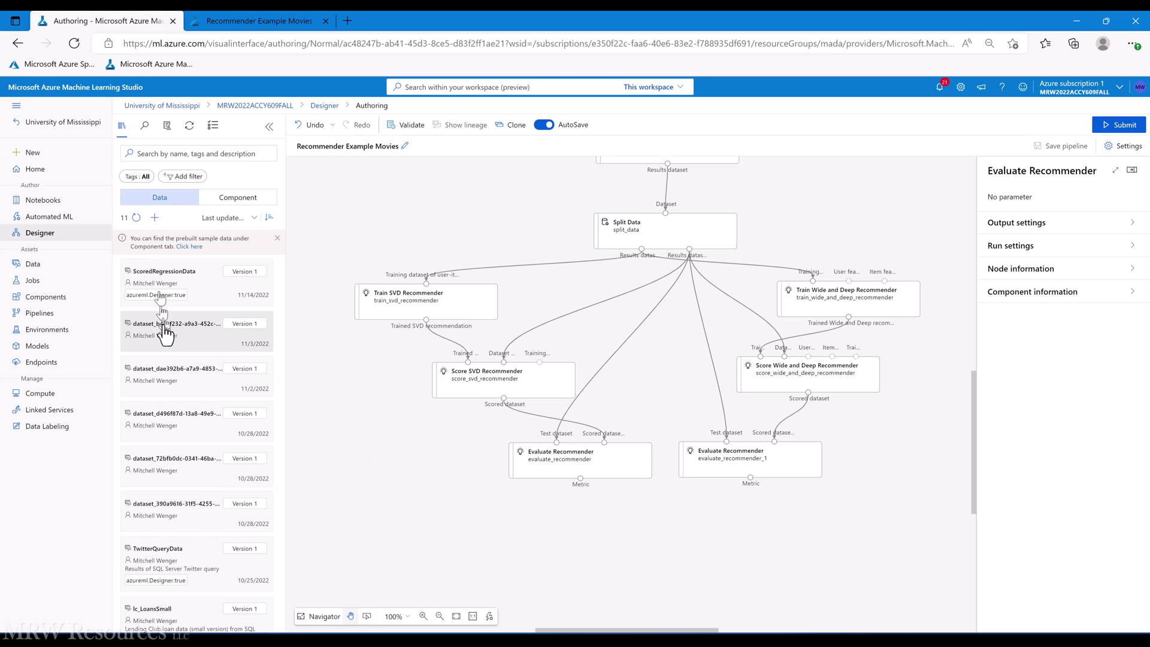
{"action": "mouse_move", "coordinate": [128, 267]}
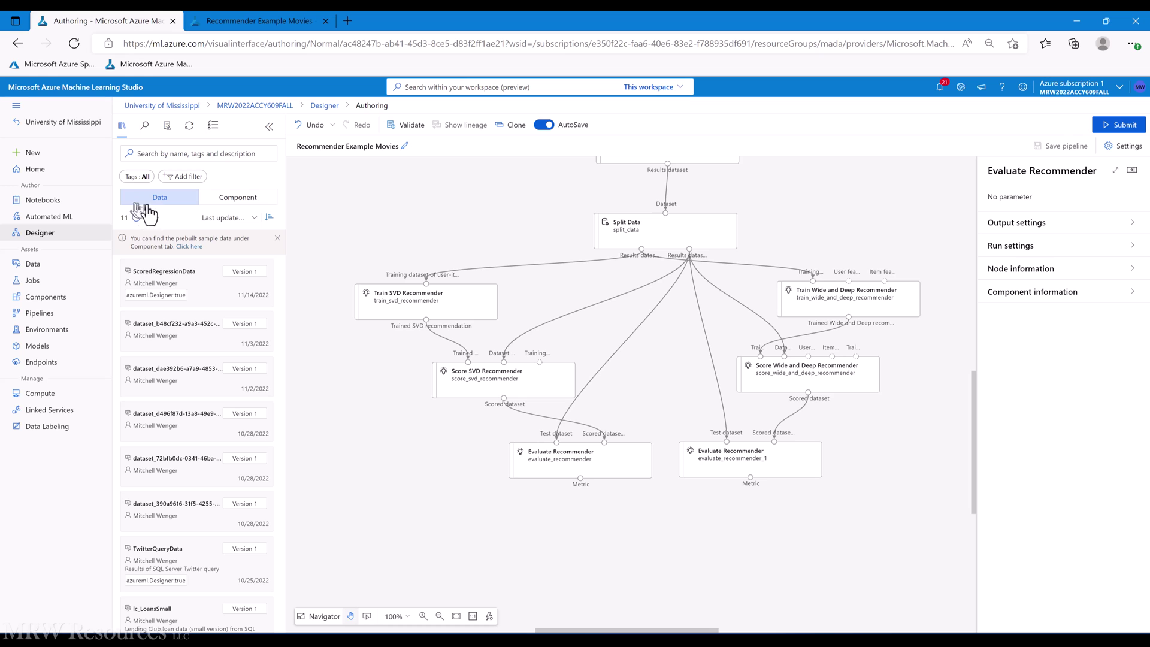
{"action": "left_click", "coordinate": [236, 198]}
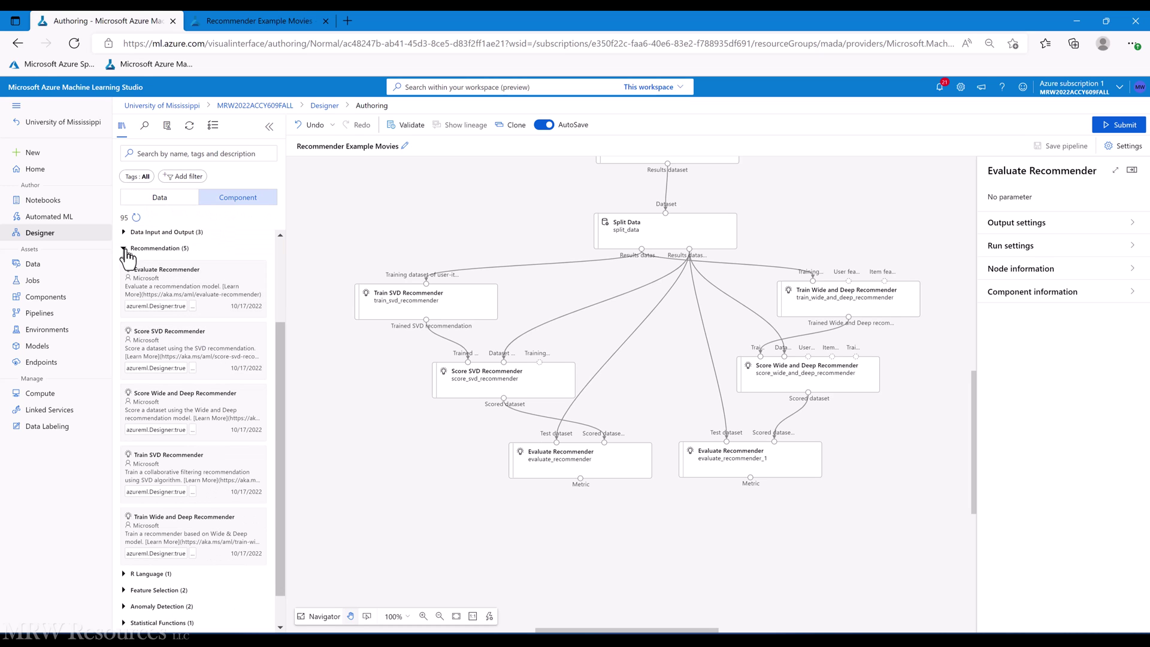
{"action": "left_click", "coordinate": [125, 249]}
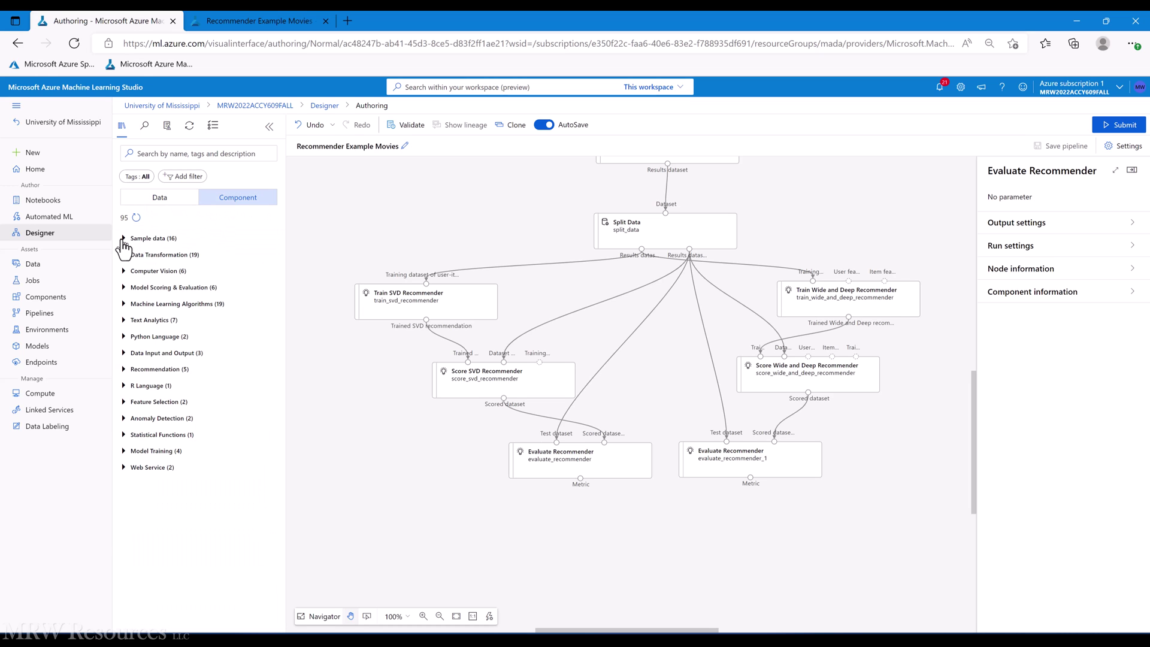
{"action": "left_click", "coordinate": [123, 239]}
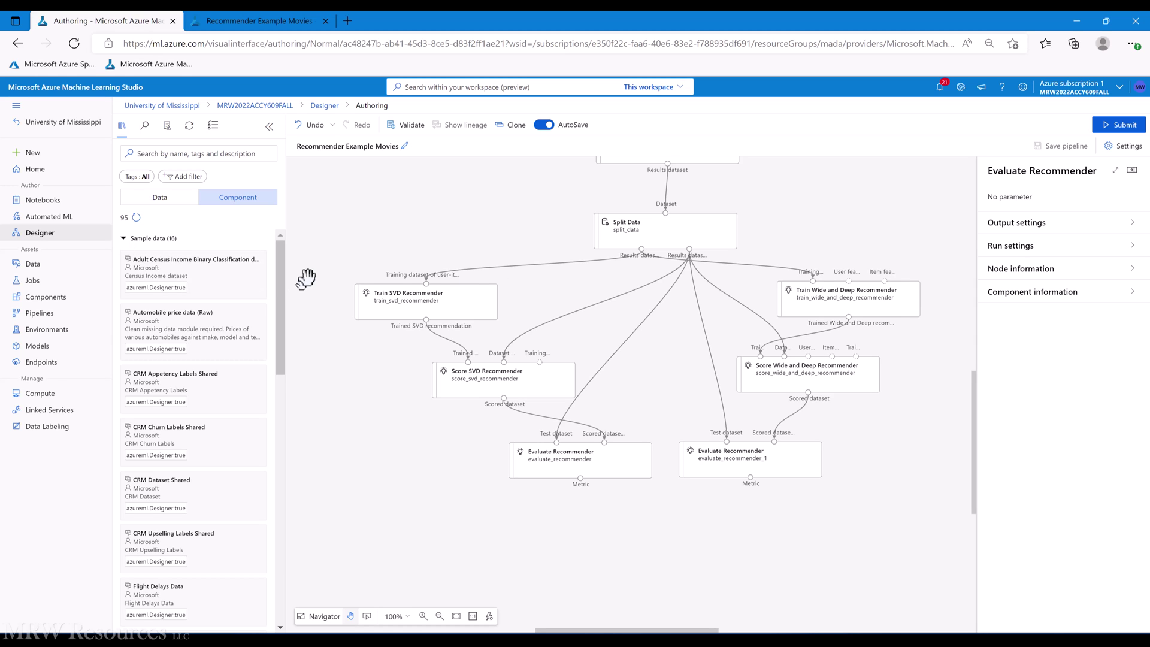
{"action": "scroll", "coordinate": [561, 263], "scroll_direction": "up", "scroll_amount": 4}
{"action": "scroll", "coordinate": [561, 263], "scroll_direction": "down", "scroll_amount": 3}
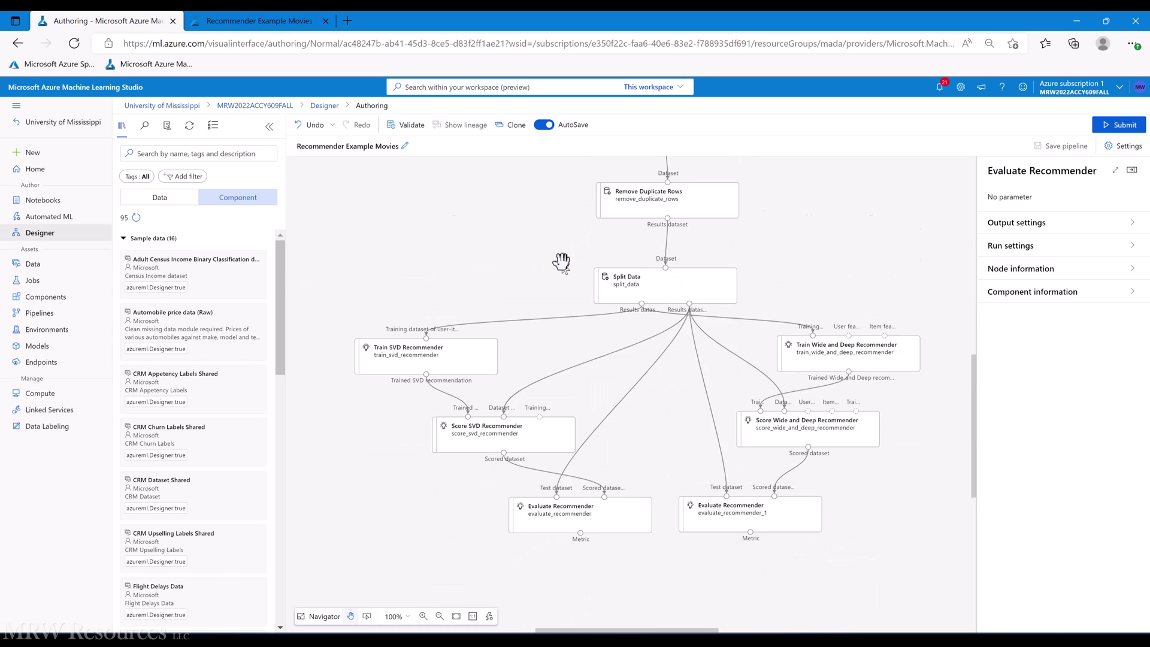
{"action": "scroll", "coordinate": [561, 263], "scroll_direction": "down", "scroll_amount": 2}
{"action": "scroll", "coordinate": [274, 335], "scroll_direction": "down", "scroll_amount": 1}
{"action": "scroll", "coordinate": [274, 339], "scroll_direction": "down", "scroll_amount": 5}
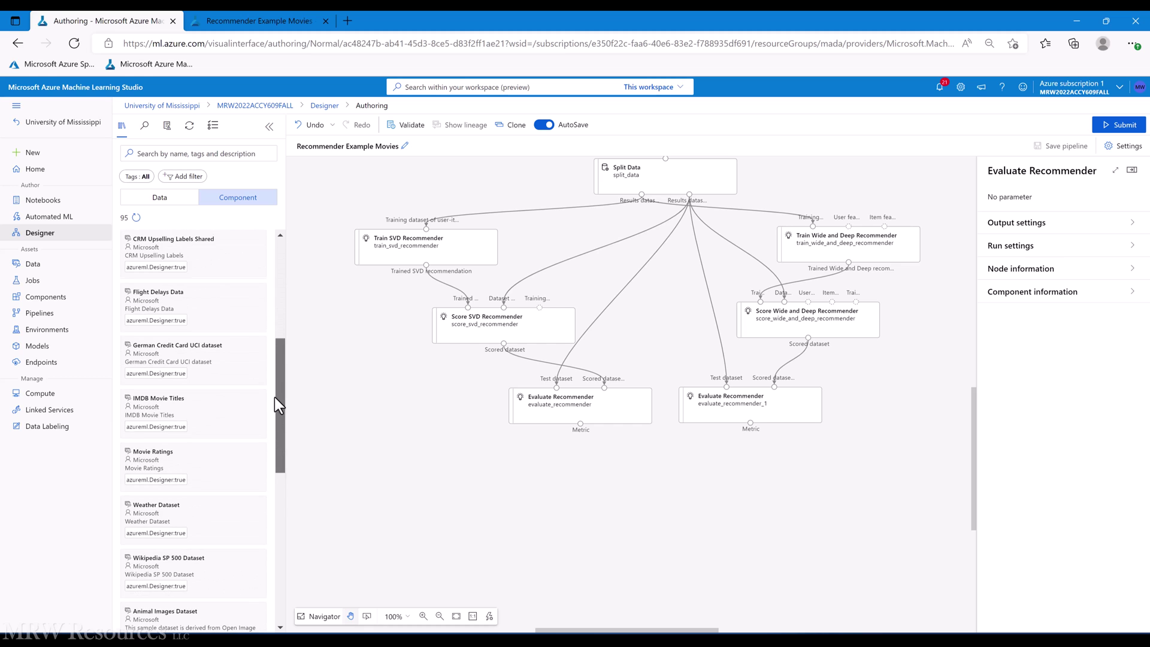
{"action": "left_click_drag", "start_coordinate": [186, 397], "coordinate": [347, 329]}
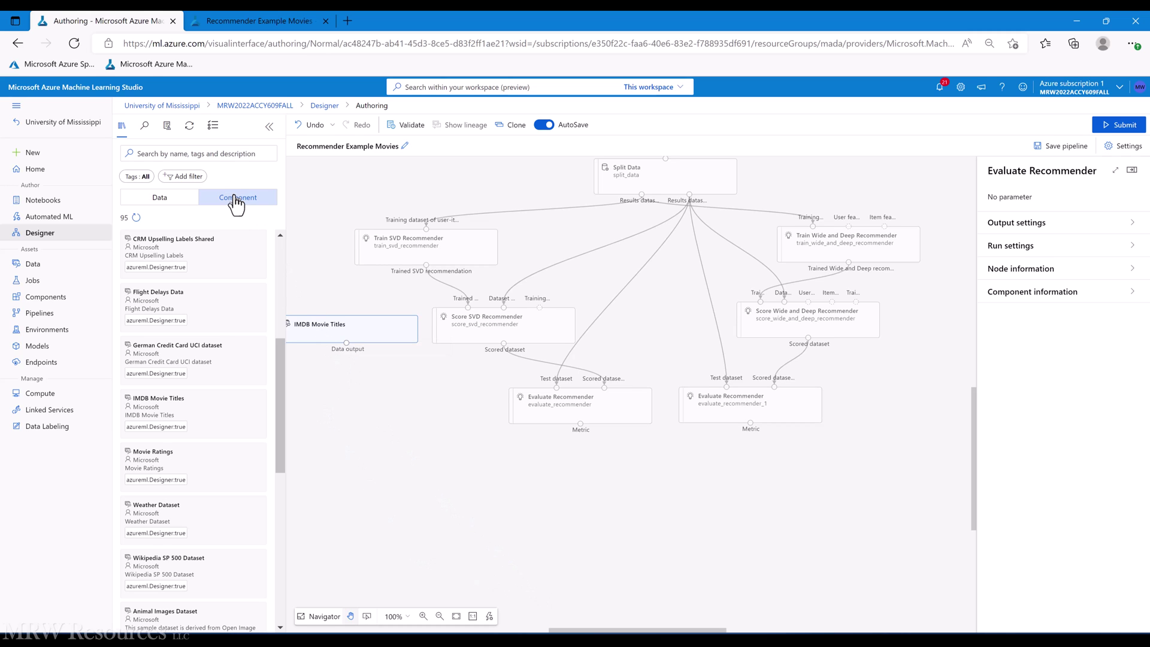
- Add an Apply SQL Transformation, wiring Score SVD Recommender's scored dataset to its t1 input and IMDB Movie Titles to its t2 input
{"action": "left_click", "coordinate": [183, 153]}
{"action": "type", "text": "sql"}
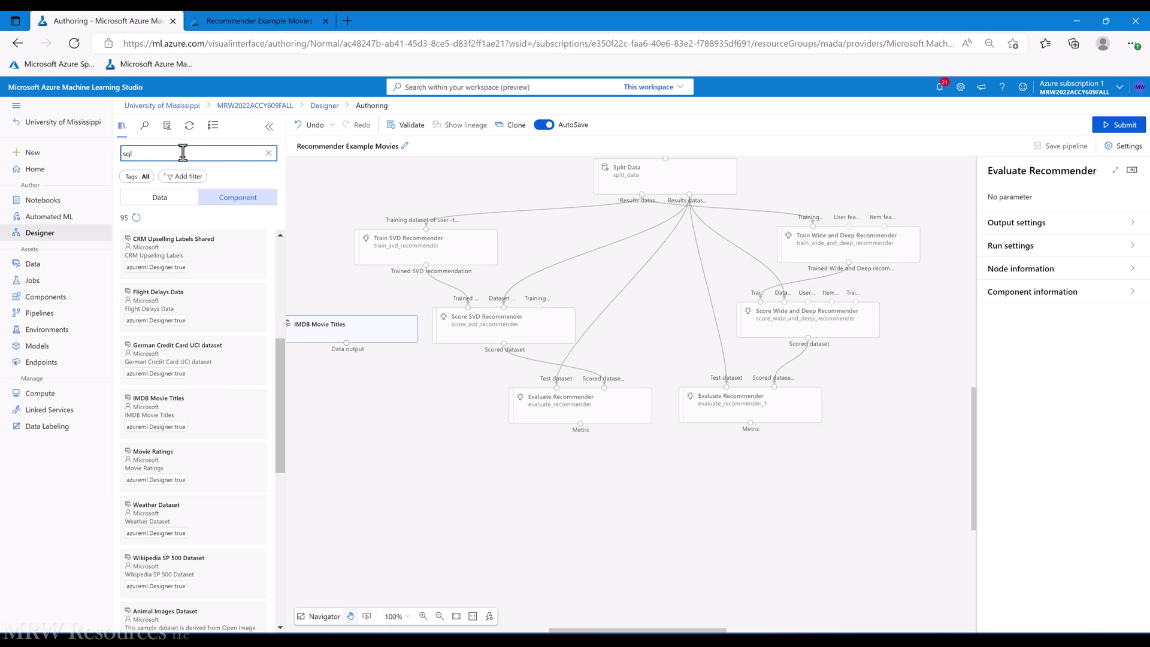
{"action": "left_click_drag", "start_coordinate": [177, 255], "coordinate": [417, 405]}
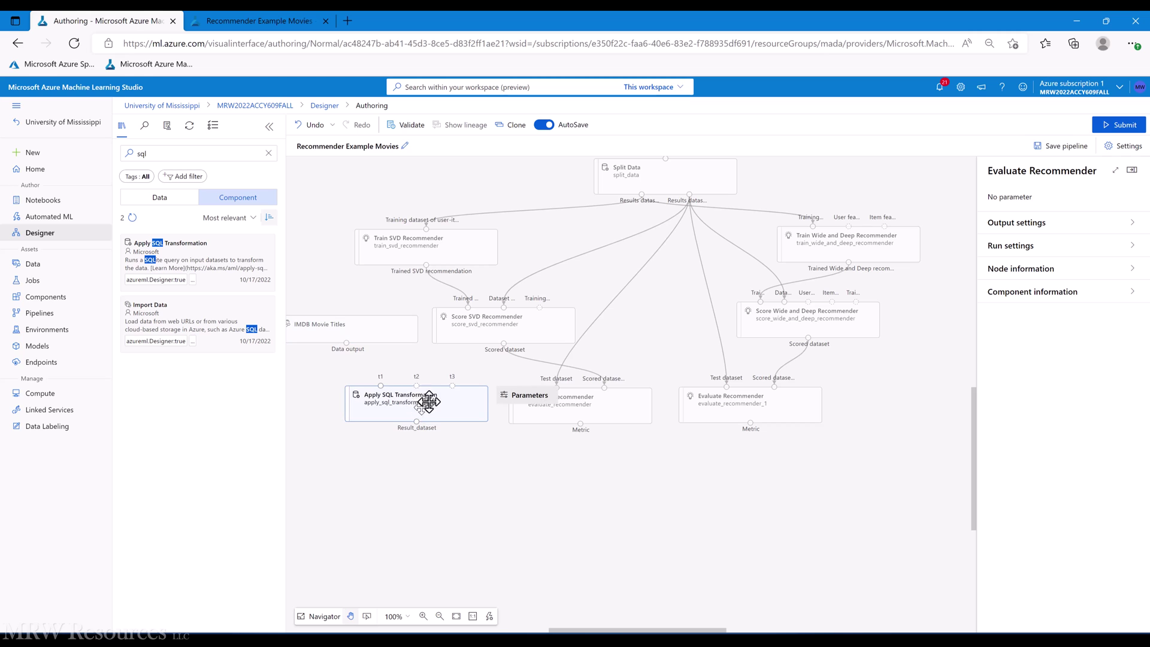
{"action": "left_click_drag", "start_coordinate": [505, 346], "coordinate": [392, 413]}
{"action": "left_click_drag", "start_coordinate": [346, 343], "coordinate": [414, 393]}
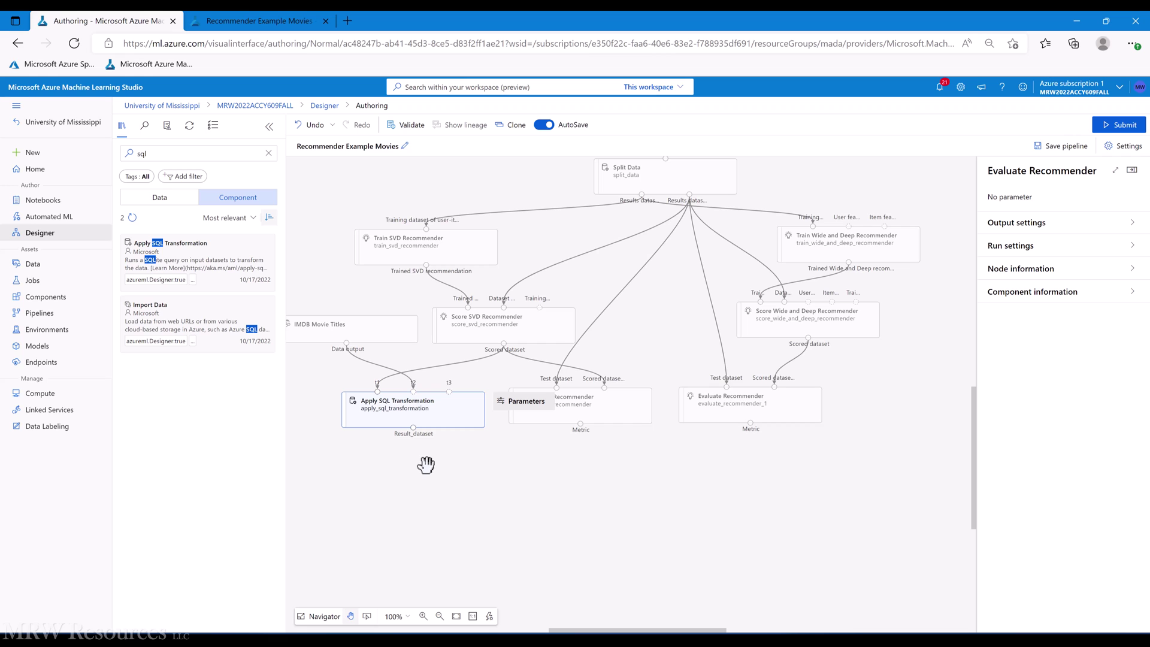
- In the completed job, preview Train SVD Recommender's trained output and enlarge the preview to full width
{"action": "left_click", "coordinate": [263, 18]}
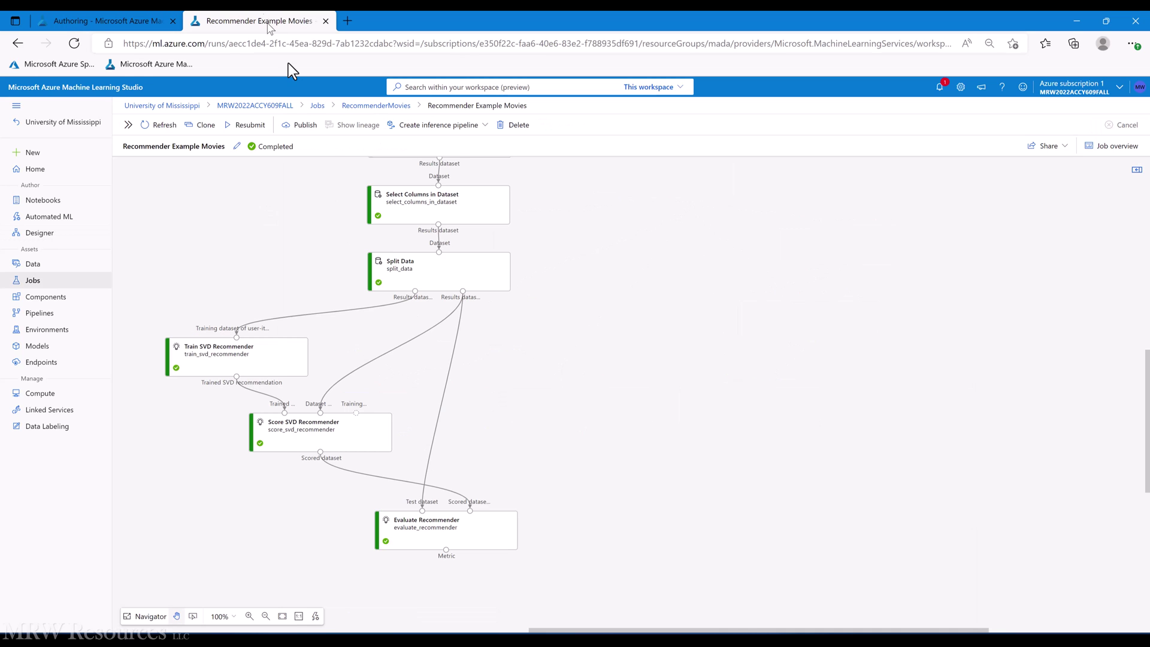
{"action": "right_click", "coordinate": [257, 353]}
{"action": "mouse_move", "coordinate": [303, 437]}
{"action": "left_click", "coordinate": [392, 441]}
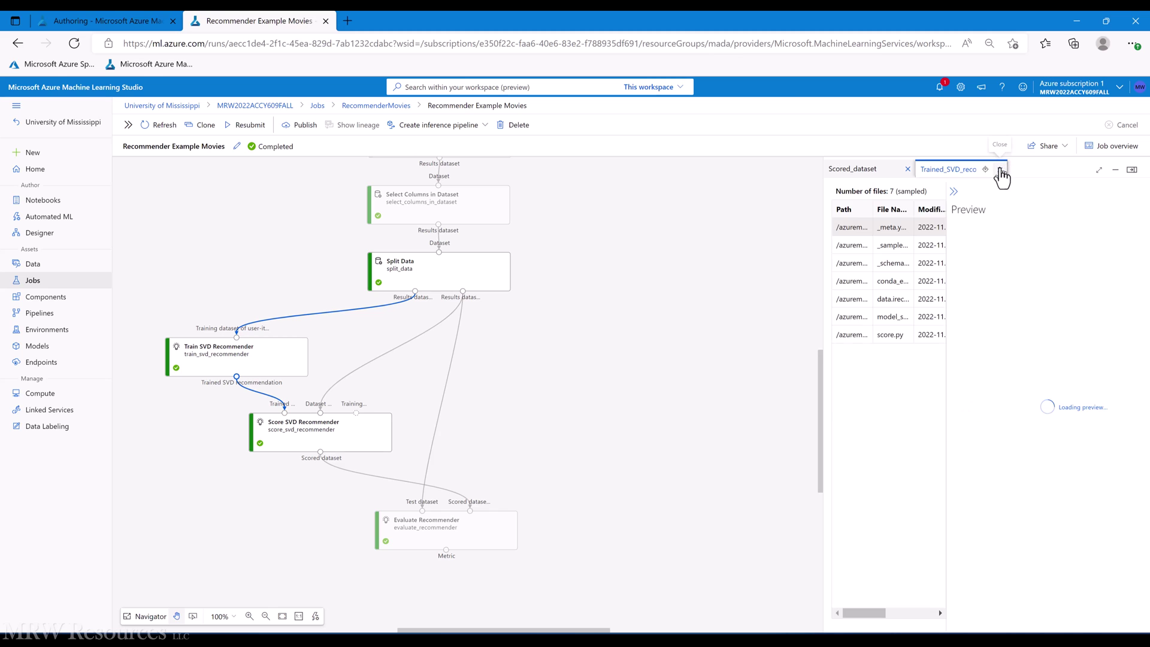
{"action": "left_click", "coordinate": [1099, 170]}
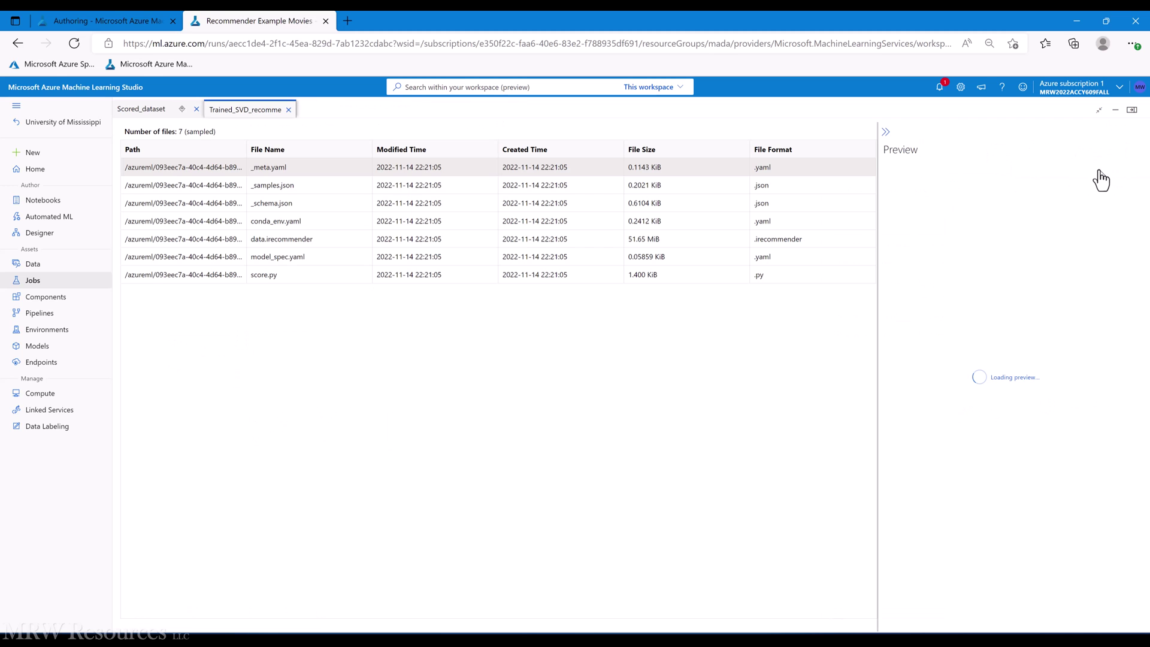
- Review the Scored dataset's user and rated item columns against the SQL transformation's inputs in the draft pipeline
{"action": "left_click", "coordinate": [157, 111]}
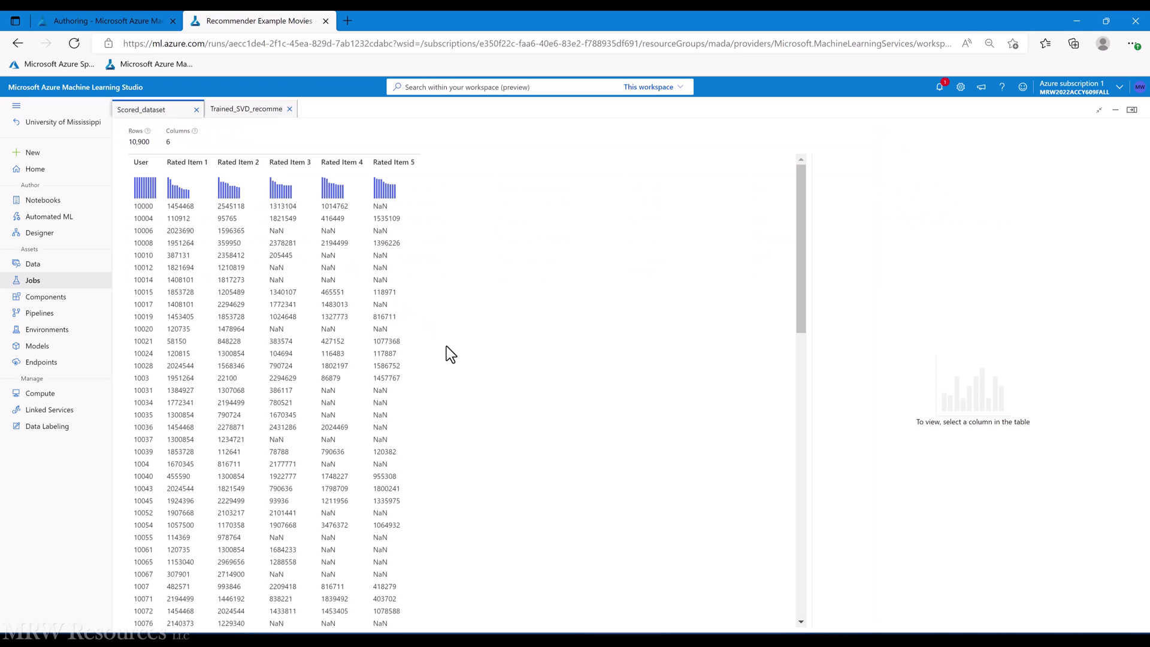
{"action": "key", "text": "alt+Tab"}
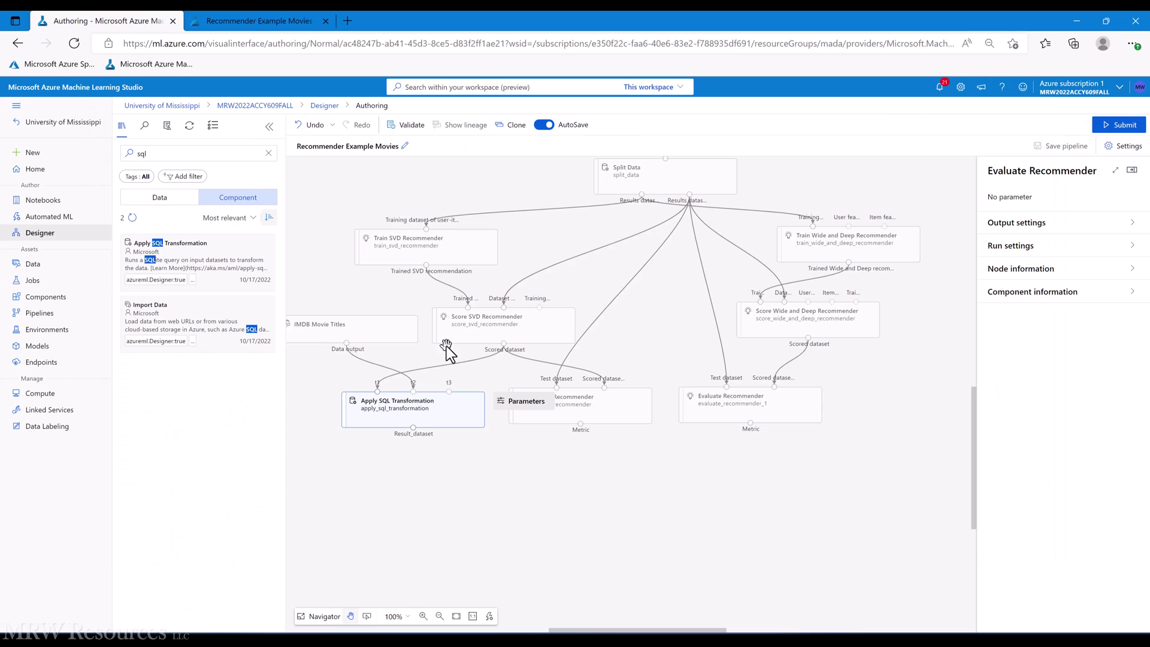
{"action": "key", "text": "alt+Tab"}
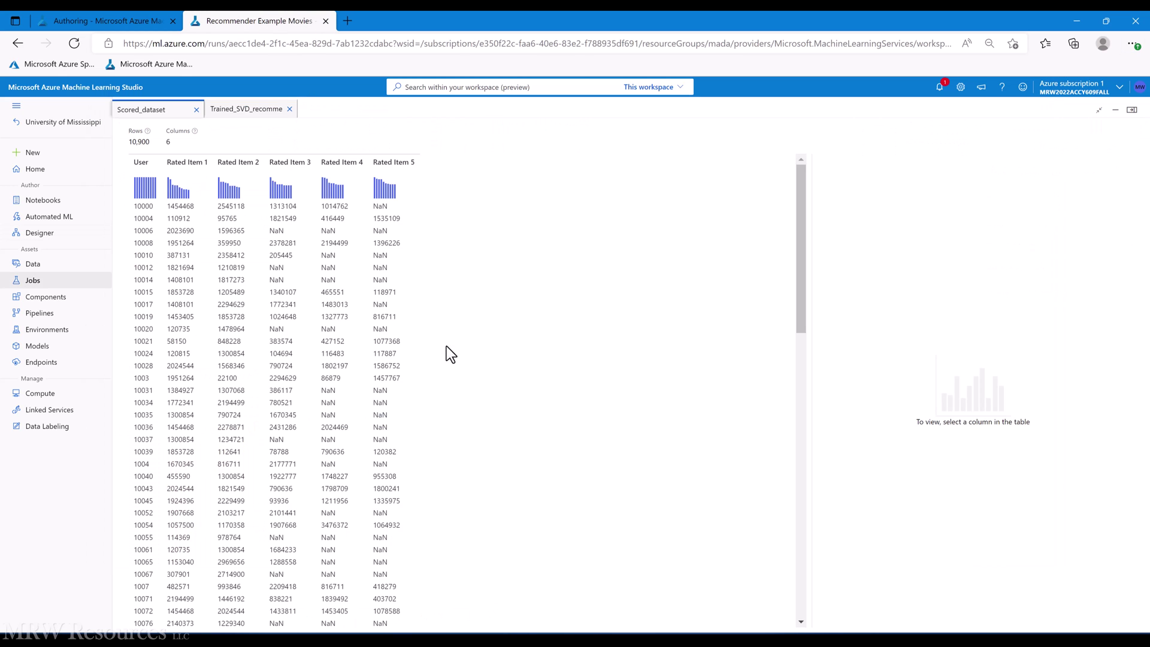
{"action": "key", "text": "alt+Tab"}
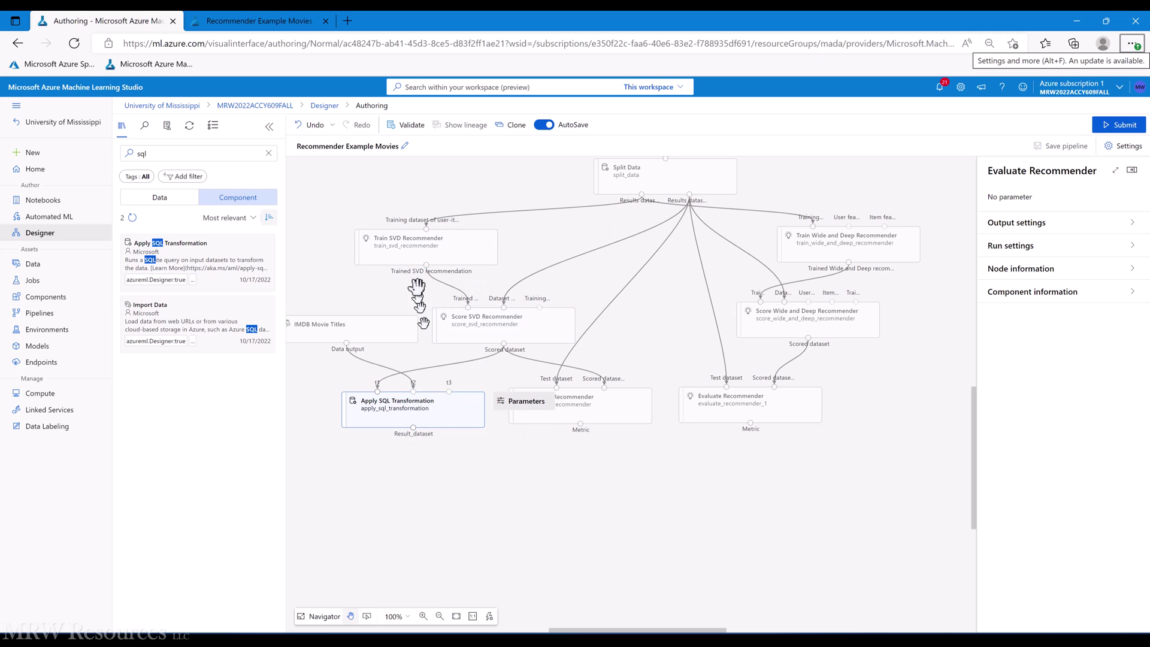
- Set Apply SQL Transformation's query script to "select User from t1" and save it
{"action": "left_click", "coordinate": [407, 414]}
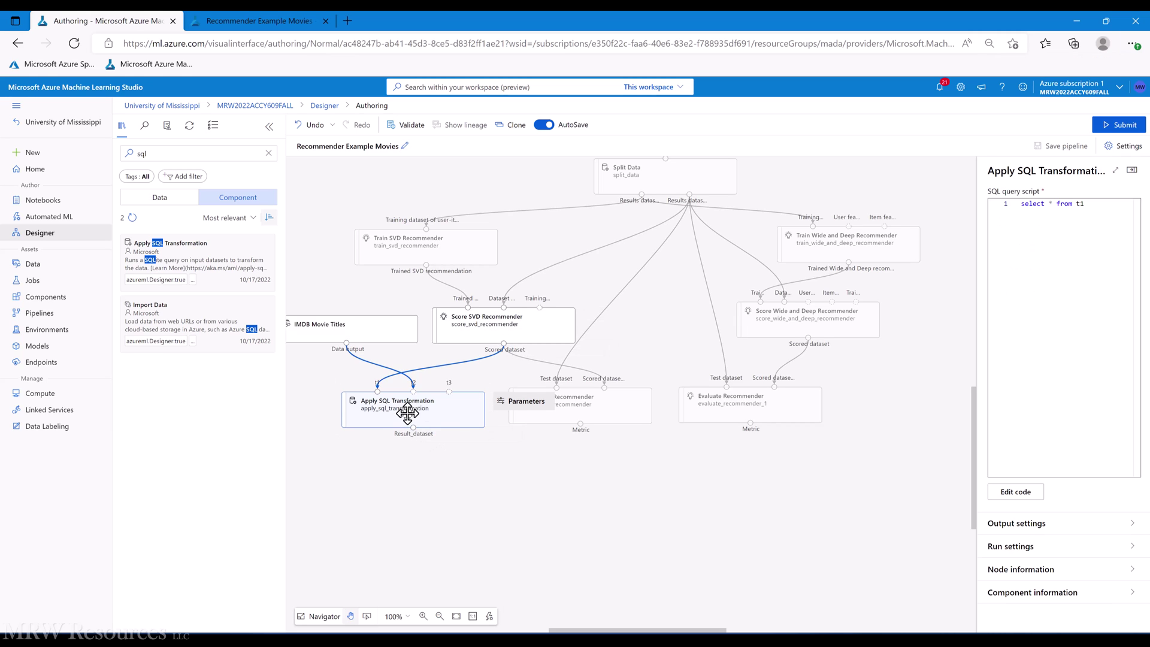
{"action": "left_click", "coordinate": [1031, 495]}
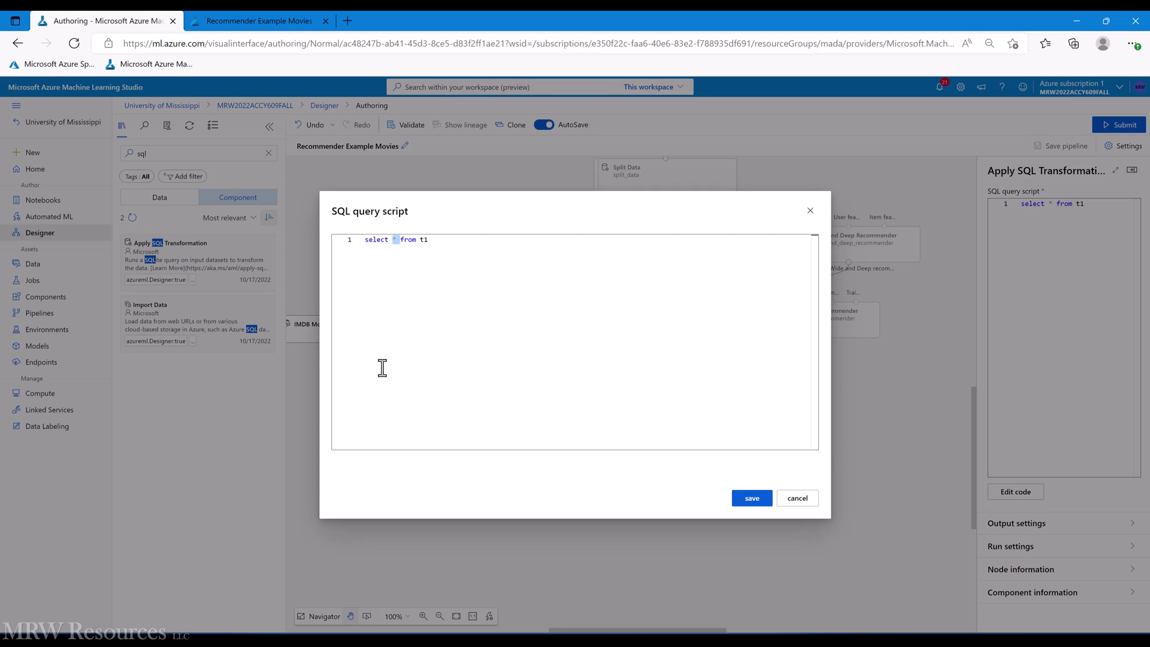
{"action": "type", "text": "User"}
{"action": "key", "text": "Delete"}
{"action": "left_click", "coordinate": [752, 498]}
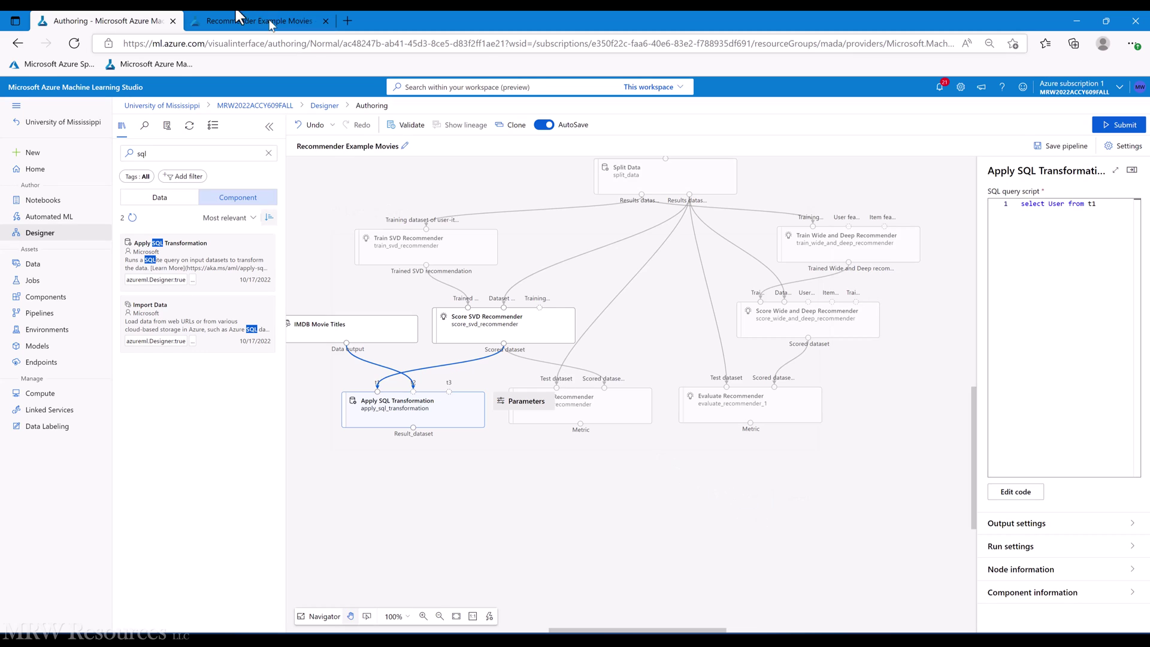
- Check the scored column names, then add [Rated Item 1] after User in the SQL query and put "from t1" on its own line
{"action": "left_click", "coordinate": [239, 20]}
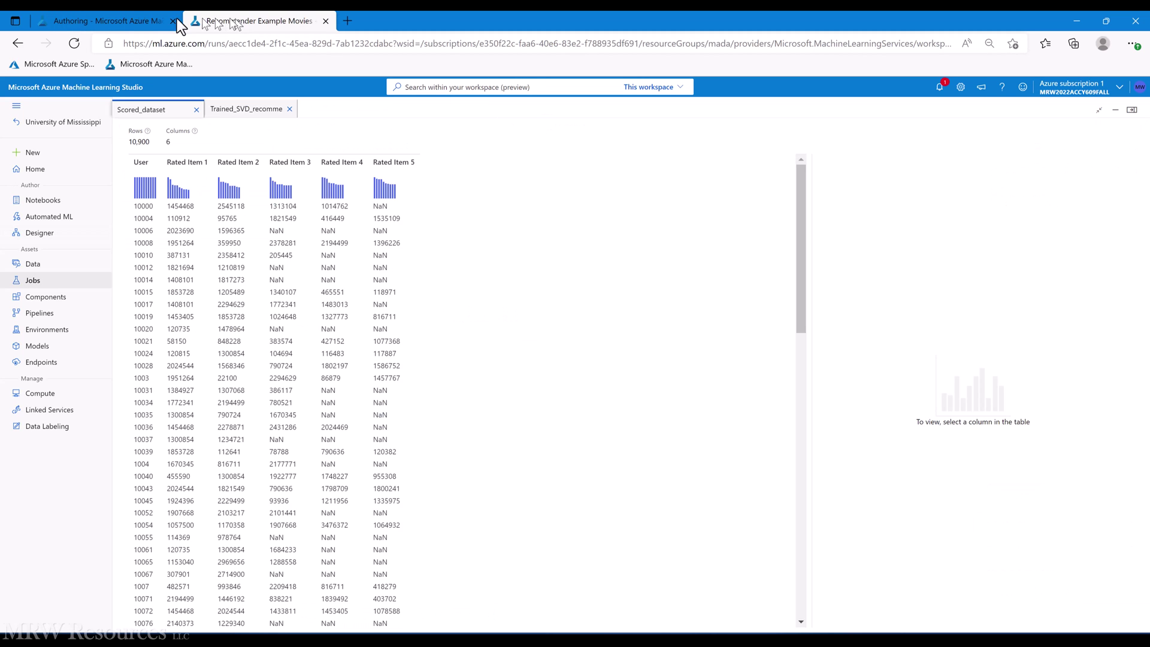
{"action": "left_click", "coordinate": [106, 18]}
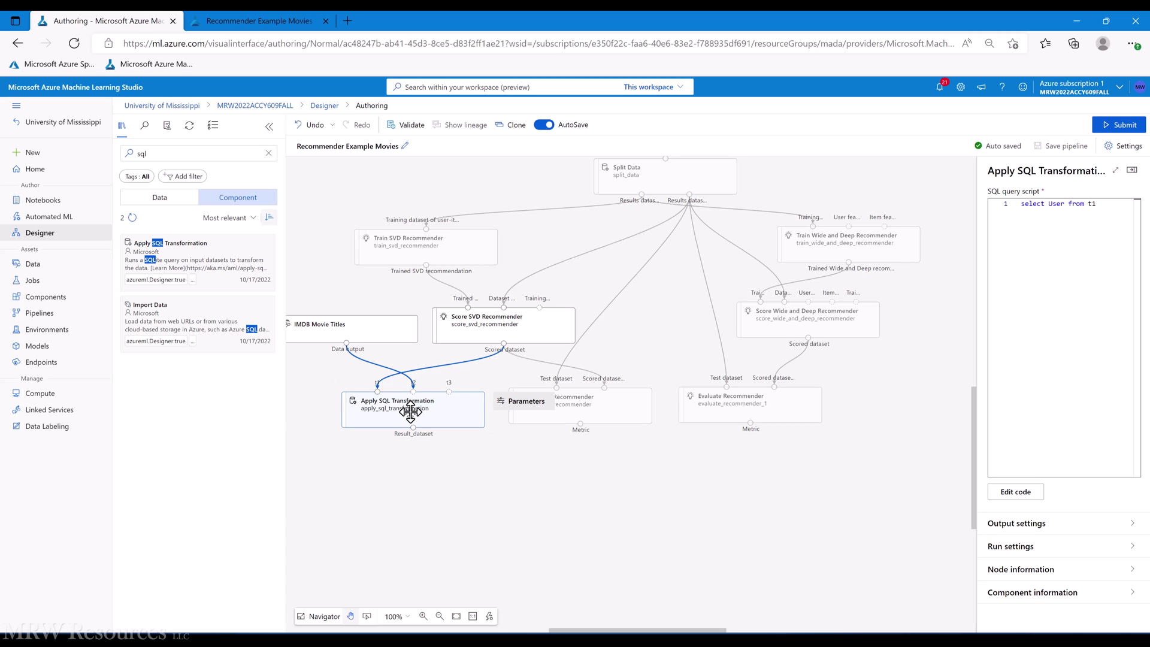
{"action": "left_click", "coordinate": [1018, 493]}
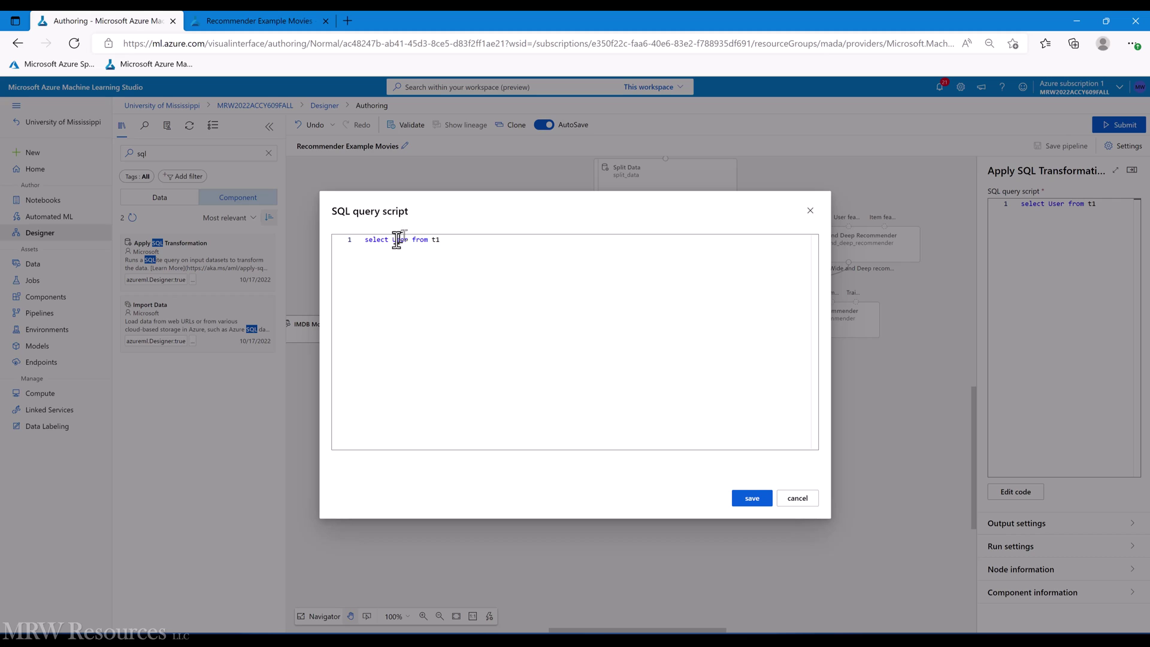
{"action": "key", "text": "Right"}
{"action": "key", "text": "Return"}
{"action": "type", "text": ",Rati"}
{"action": "key", "text": "BackSpace"}
{"action": "key", "text": "BackSpace"}
{"action": "key", "text": "BackSpace"}
{"action": "key", "text": "BackSpace"}
{"action": "type", "text": "[Rated Item 1"}
{"action": "left_click", "coordinate": [229, 27]}
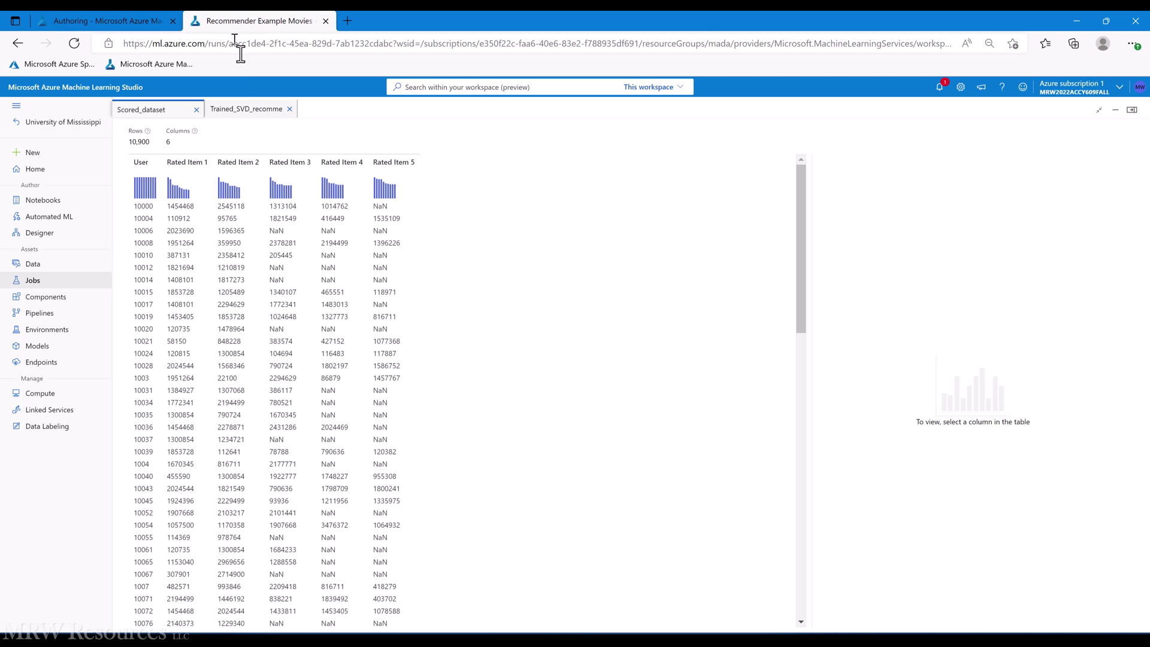
{"action": "left_click", "coordinate": [96, 22]}
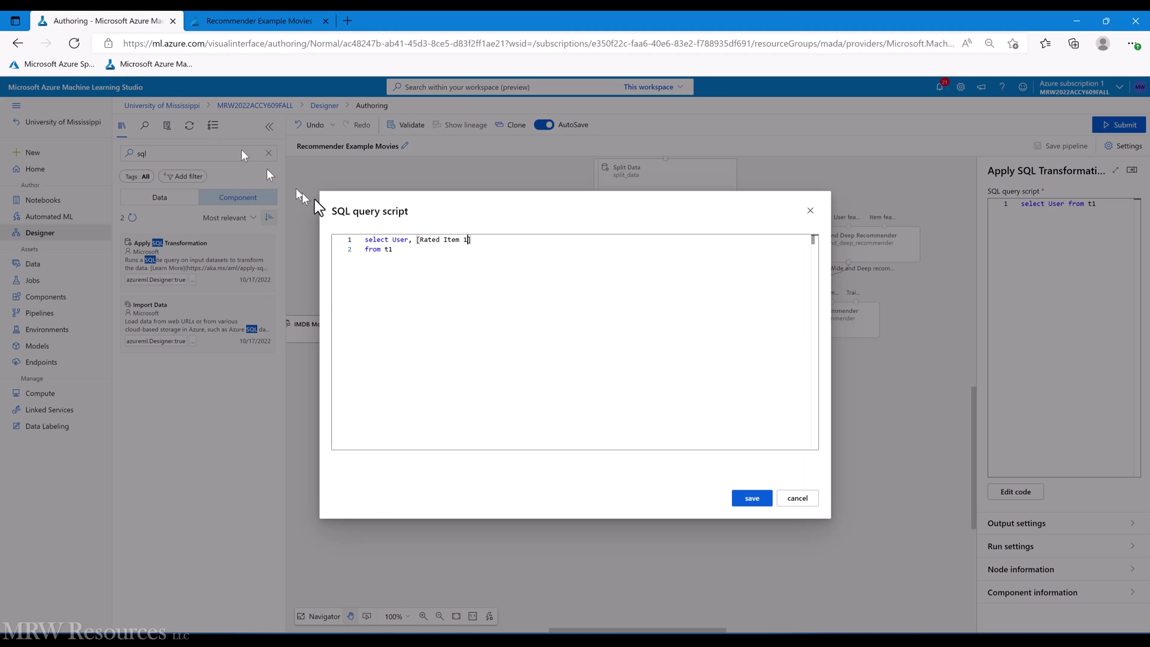
- Copy the ", [Rated Item 1]" part of the SQL query's select list and paste it four more times at the line's end
{"action": "left_click", "coordinate": [474, 240]}
{"action": "type", "text": ","}
{"action": "key", "text": "shift+Left"}
{"action": "key", "text": "shift+Left"}
{"action": "key", "text": "shift+Left"}
{"action": "key", "text": "shift+Left"}
{"action": "key", "text": "shift+Left"}
{"action": "key", "text": "shift+Left"}
{"action": "key", "text": "shift+Left"}
{"action": "key", "text": "shift+Left"}
{"action": "key", "text": "shift+Left"}
{"action": "key", "text": "shift+Left"}
{"action": "key", "text": "shift+Left"}
{"action": "key", "text": "shift+Left"}
{"action": "key", "text": "shift+Left"}
{"action": "key", "text": "shift+Left"}
{"action": "key", "text": "shift+Left"}
{"action": "key", "text": "shift+Left"}
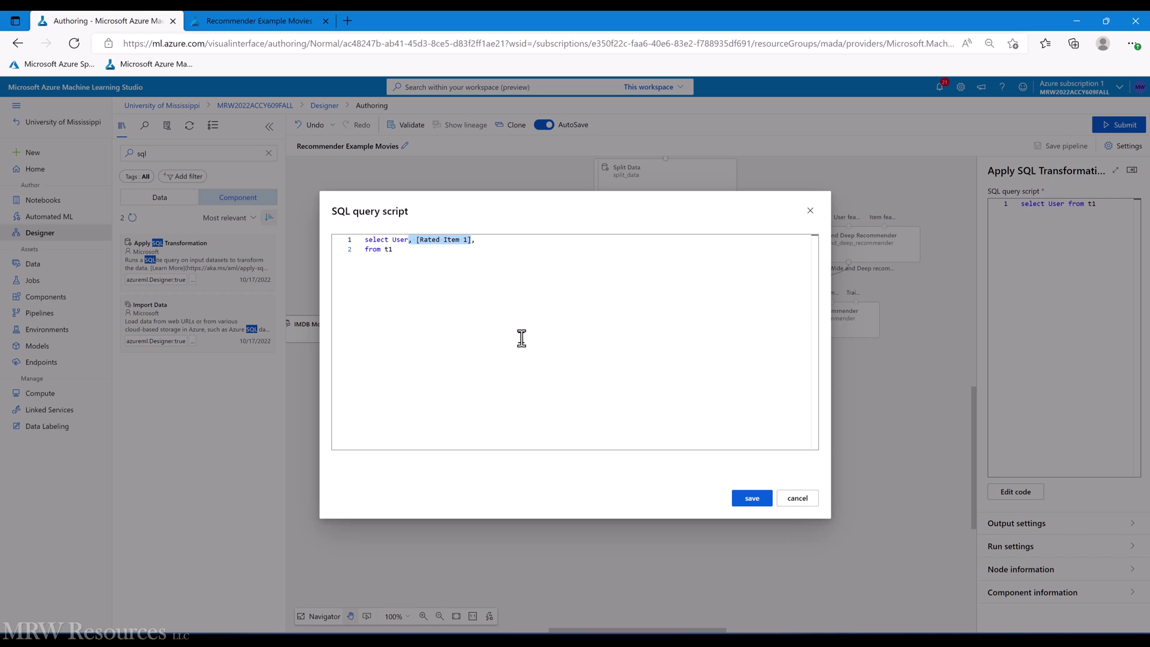
{"action": "key", "text": "ctrl+c"}
{"action": "key", "text": "End"}
{"action": "key", "text": "BackSpace"}
{"action": "key", "text": "ctrl+v"}
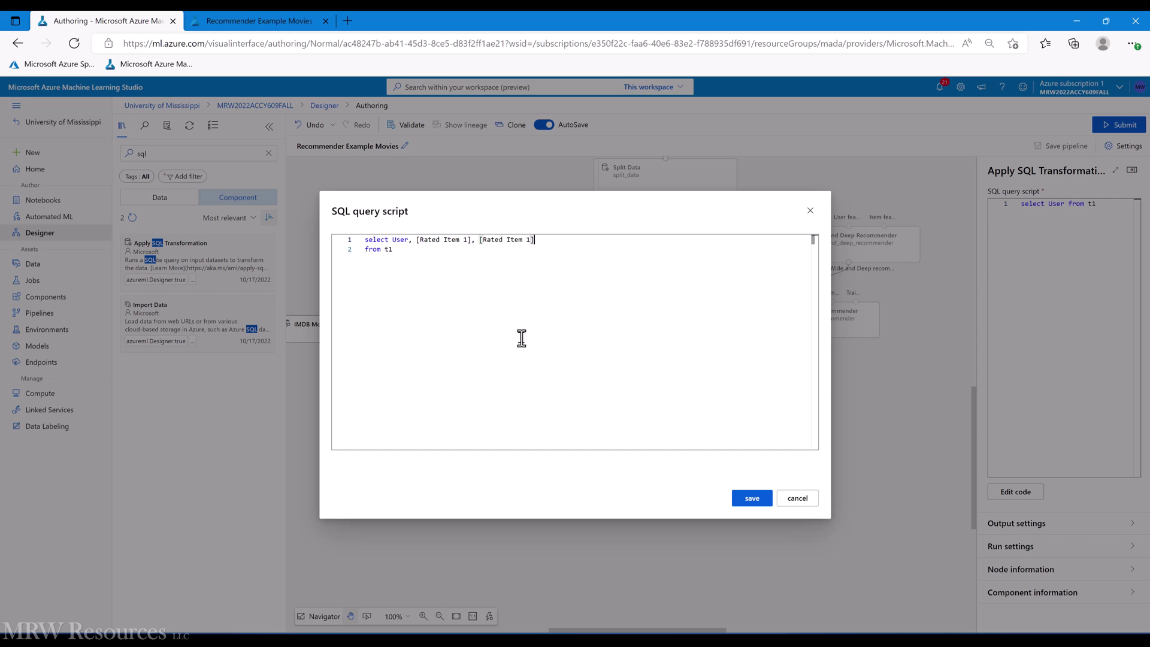
{"action": "key", "text": "ctrl+v"}
{"action": "key", "text": "ctrl+v"}
{"action": "key", "text": "ctrl+v"}
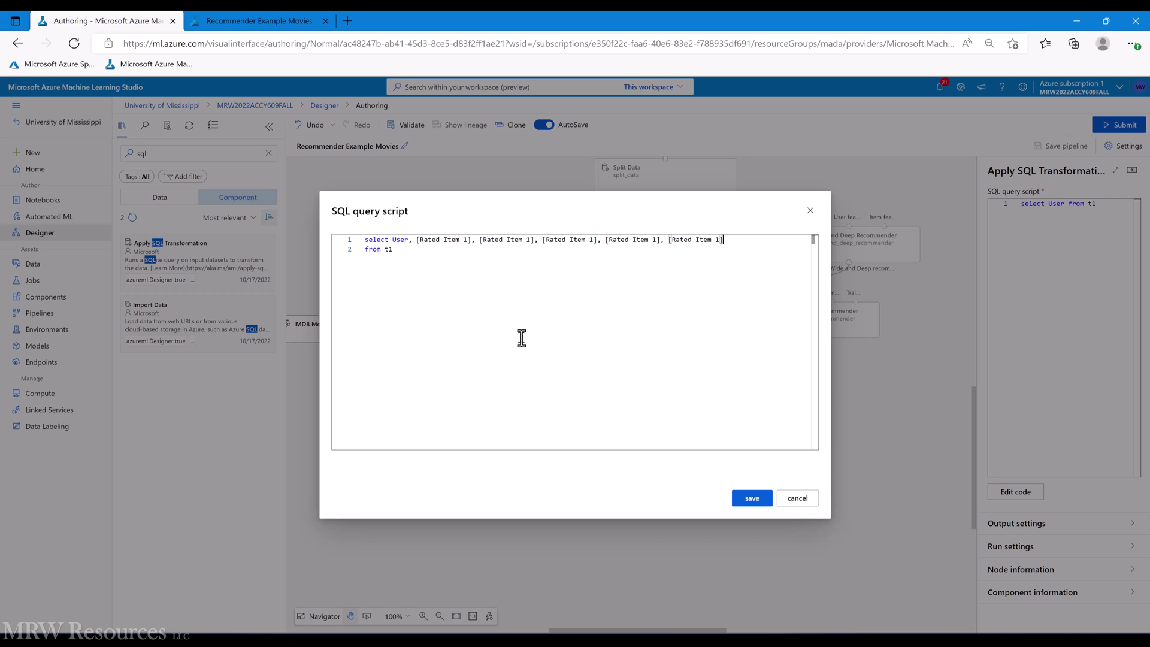
- Renumber the four duplicated columns in the query's select list to [Rated Item 2], [Rated Item 3], [Rated Item 4] and [Rated Item 5]
{"action": "key", "text": "Left"}
{"action": "key", "text": "Left"}
{"action": "key", "text": "Left"}
{"action": "key", "text": "Left"}
{"action": "key", "text": "Left"}
{"action": "key", "text": "Left"}
{"action": "key", "text": "Left"}
{"action": "key", "text": "Left"}
{"action": "key", "text": "Left"}
{"action": "key", "text": "Left"}
{"action": "key", "text": "Left"}
{"action": "key", "text": "Left"}
{"action": "key", "text": "Left"}
{"action": "key", "text": "Left"}
{"action": "key", "text": "Left"}
{"action": "key", "text": "Left"}
{"action": "key", "text": "Left"}
{"action": "key", "text": "Left"}
{"action": "key", "text": "Left"}
{"action": "key", "text": "Left"}
{"action": "key", "text": "Left"}
{"action": "key", "text": "Left"}
{"action": "key", "text": "Left"}
{"action": "key", "text": "Left"}
{"action": "key", "text": "Left"}
{"action": "key", "text": "Left"}
{"action": "key", "text": "Left"}
{"action": "key", "text": "Left"}
{"action": "key", "text": "Left"}
{"action": "key", "text": "Left"}
{"action": "key", "text": "Left"}
{"action": "key", "text": "Left"}
{"action": "key", "text": "Left"}
{"action": "key", "text": "Left"}
{"action": "key", "text": "Left"}
{"action": "key", "text": "BackSpace"}
{"action": "type", "text": "2"}
{"action": "key", "text": "Right"}
{"action": "key", "text": "Right"}
{"action": "key", "text": "Right"}
{"action": "key", "text": "Right"}
{"action": "key", "text": "Right"}
{"action": "key", "text": "Right"}
{"action": "key", "text": "Right"}
{"action": "key", "text": "Right"}
{"action": "key", "text": "Right"}
{"action": "key", "text": "Right"}
{"action": "key", "text": "Right"}
{"action": "key", "text": "Right"}
{"action": "key", "text": "BackSpace"}
{"action": "type", "text": "3"}
{"action": "key", "text": "Right"}
{"action": "key", "text": "Right"}
{"action": "key", "text": "Right"}
{"action": "key", "text": "Right"}
{"action": "key", "text": "Right"}
{"action": "key", "text": "Right"}
{"action": "key", "text": "Right"}
{"action": "key", "text": "Right"}
{"action": "key", "text": "Right"}
{"action": "key", "text": "Right"}
{"action": "key", "text": "Right"}
{"action": "key", "text": "Right"}
{"action": "key", "text": "Right"}
{"action": "key", "text": "Right"}
{"action": "key", "text": "Right"}
{"action": "key", "text": "Right"}
{"action": "key", "text": "BackSpace"}
{"action": "type", "text": "4"}
{"action": "key", "text": "Right"}
{"action": "key", "text": "Right"}
{"action": "key", "text": "Right"}
{"action": "key", "text": "Right"}
{"action": "key", "text": "Right"}
{"action": "key", "text": "Right"}
{"action": "key", "text": "Right"}
{"action": "key", "text": "Right"}
{"action": "key", "text": "Right"}
{"action": "key", "text": "Right"}
{"action": "key", "text": "Right"}
{"action": "key", "text": "Right"}
{"action": "key", "text": "Right"}
{"action": "key", "text": "Right"}
{"action": "key", "text": "Right"}
{"action": "key", "text": "Right"}
{"action": "key", "text": "BackSpace"}
{"action": "type", "text": "5"}
- Add a new line below "from t1" that starts the join with "LEFT JOIN t2 ON t1.[Rated Item 1]"
{"action": "key", "text": "Down"}
{"action": "key", "text": "Return"}
{"action": "type", "text": "LE"}
{"action": "type", "text": "FT JOIN"}
{"action": "type", "text": " t2"}
{"action": "type", "text": " ON "}
{"action": "type", "text": "t1."}
{"action": "type", "text": "[rate"}
{"action": "key", "text": "BackSpace"}
{"action": "key", "text": "BackSpace"}
{"action": "key", "text": "BackSpace"}
{"action": "key", "text": "BackSpace"}
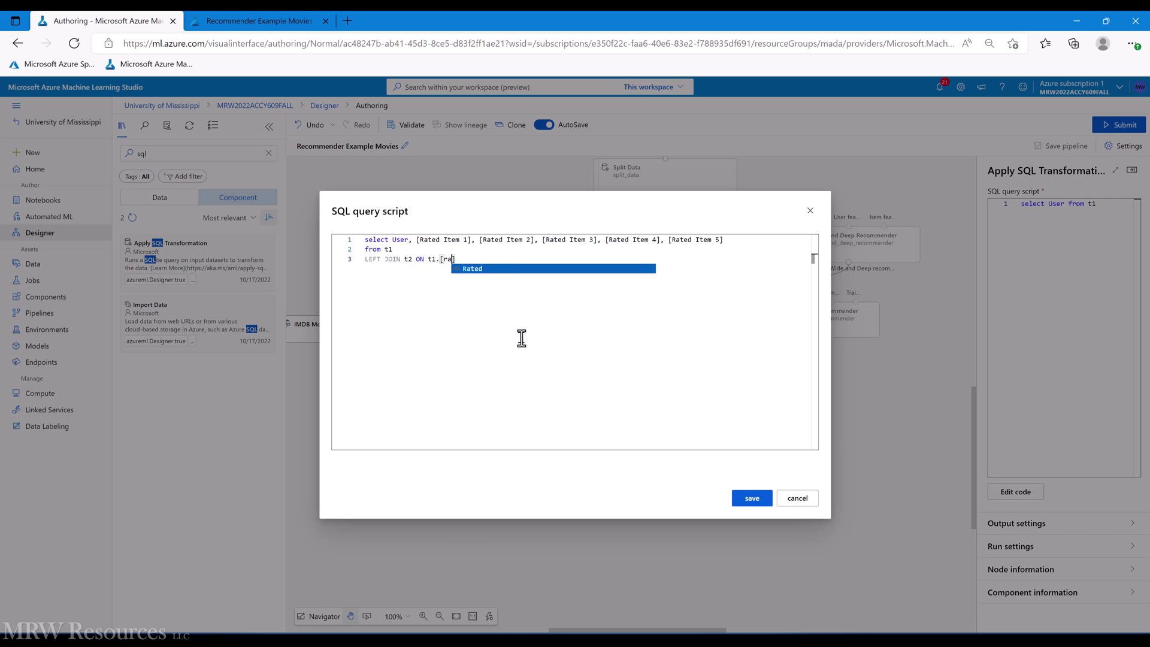
{"action": "type", "text": "Rated Item 1"}
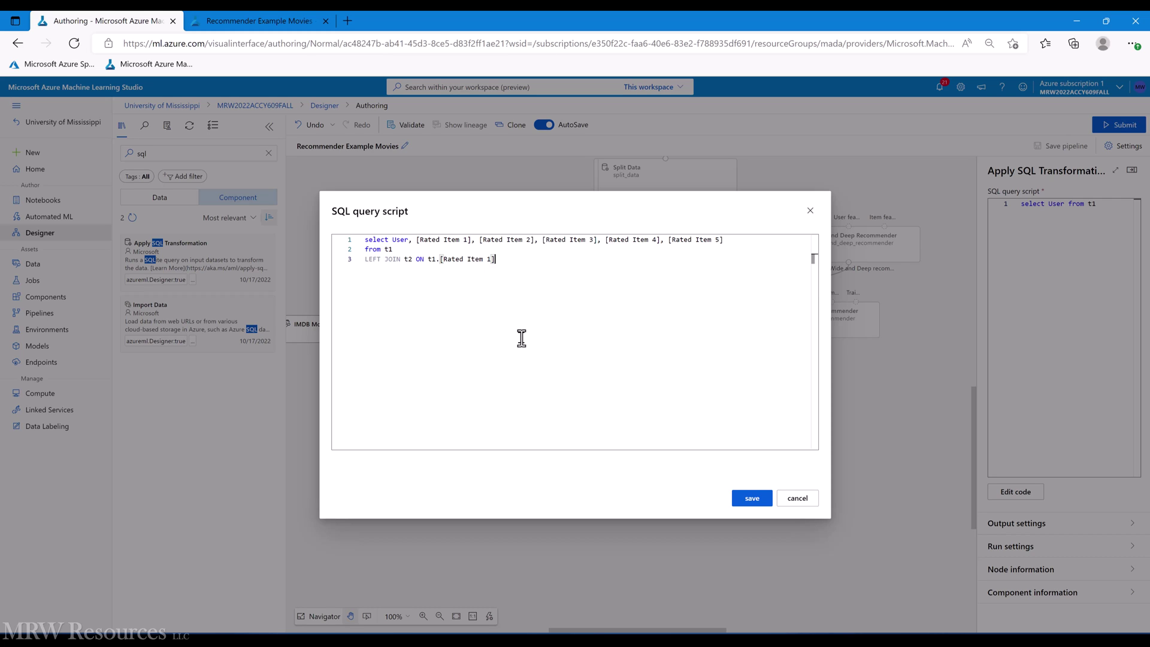
- Complete the join condition with "= t2.[Movie ID]" and end the query with a semicolon on its own line
{"action": "type", "text": "] = t"}
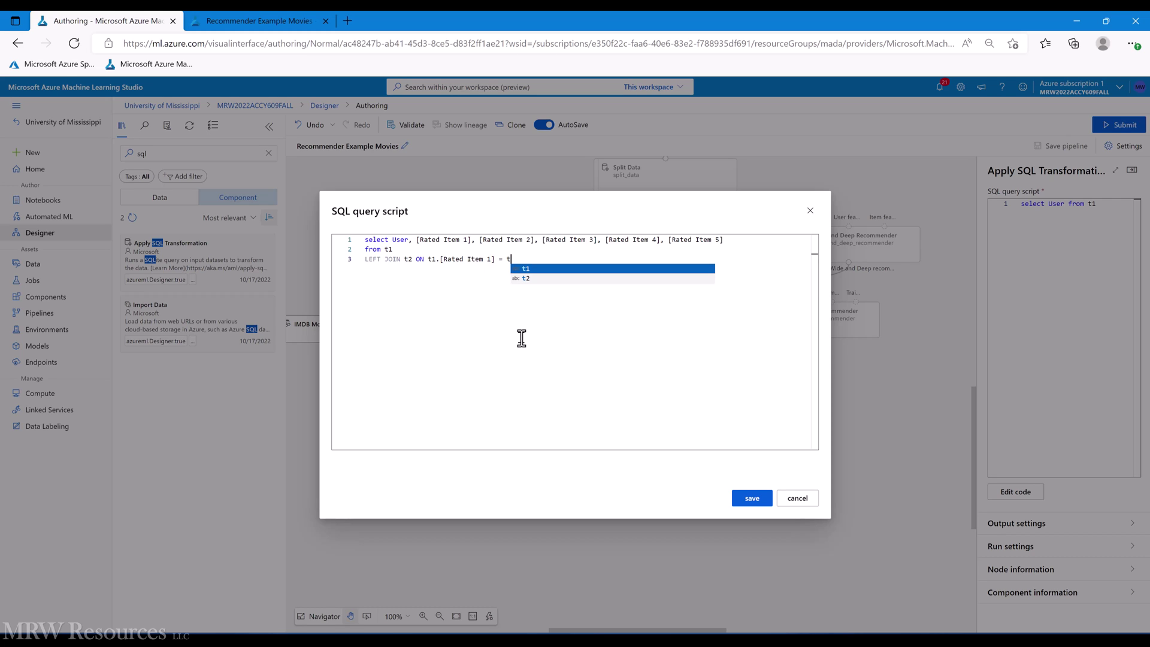
{"action": "type", "text": "2."}
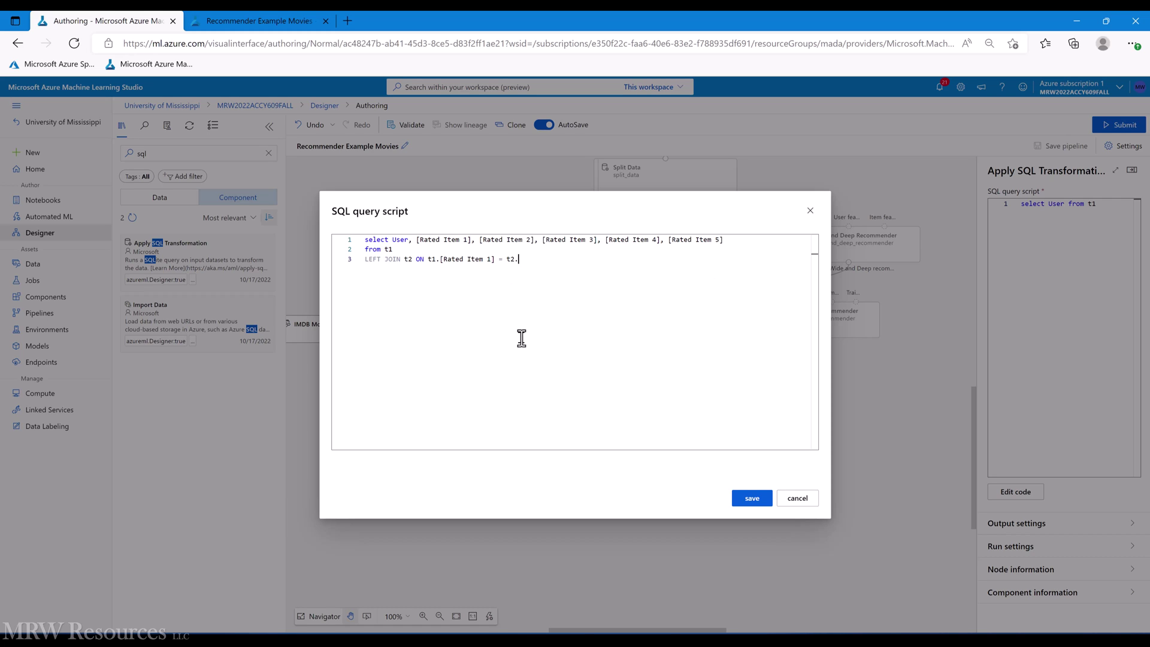
{"action": "type", "text": "[M"}
{"action": "type", "text": "ovid"}
{"action": "type", "text": " ID"}
{"action": "left_click", "coordinate": [563, 259]}
{"action": "key", "text": "Return"}
{"action": "type", "text": ";"}
- Replace [Rated Item 1] in the query's select list with [Movie Title]
{"action": "key", "text": "Up"}
{"action": "key", "text": "Right"}
{"action": "key", "text": "Right"}
{"action": "key", "text": "Right"}
{"action": "key", "text": "Right"}
{"action": "key", "text": "Right"}
{"action": "key", "text": "Right"}
{"action": "key", "text": "Right"}
{"action": "key", "text": "shift+Right"}
{"action": "key", "text": "shift+Right"}
{"action": "key", "text": "shift+Right"}
{"action": "key", "text": "shift+Right"}
{"action": "key", "text": "shift+Right"}
{"action": "key", "text": "shift+Right"}
{"action": "key", "text": "shift+Right"}
{"action": "key", "text": "shift+Right"}
{"action": "key", "text": "shift+Right"}
{"action": "key", "text": "shift+Right"}
{"action": "key", "text": "shift+Right"}
{"action": "key", "text": "shift+Right"}
{"action": "key", "text": "shift+Right"}
{"action": "key", "text": "shift+Right"}
{"action": "key", "text": "shift+Right"}
{"action": "key", "text": "shift+Left"}
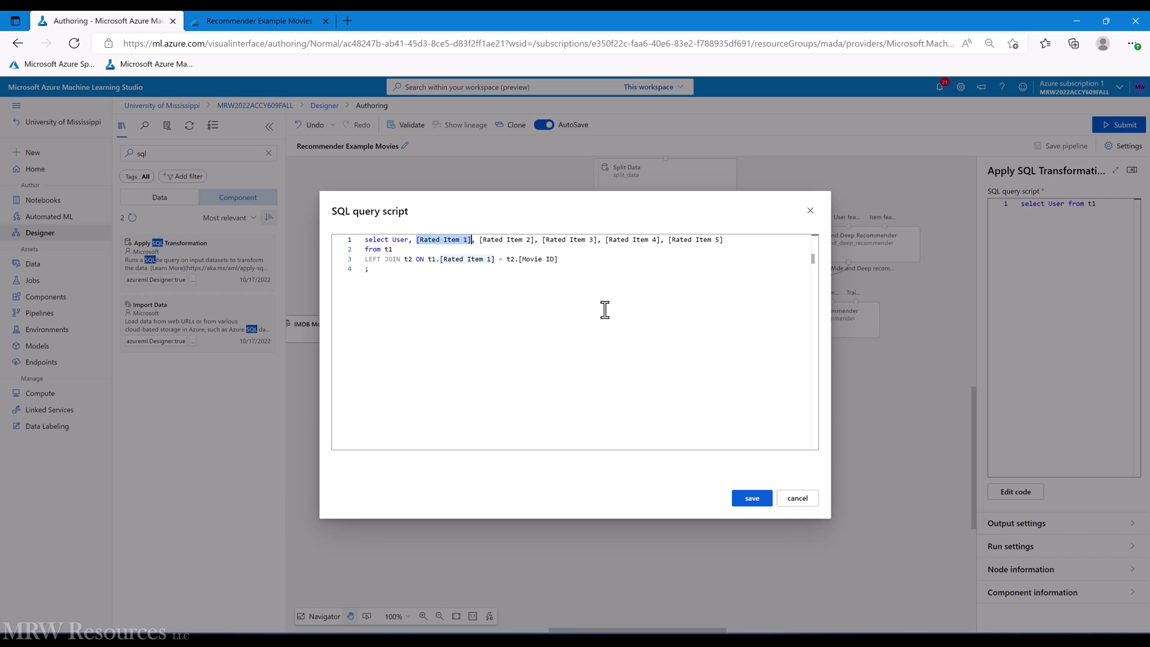
{"action": "key", "text": "shift+Left"}
{"action": "key", "text": "shift+Left"}
{"action": "key", "text": "shift+Left"}
{"action": "key", "text": "shift+Left"}
{"action": "key", "text": "shift+Left"}
{"action": "key", "text": "shift+Left"}
{"action": "key", "text": "shift+Left"}
{"action": "key", "text": "shift+Left"}
{"action": "key", "text": "shift+Left"}
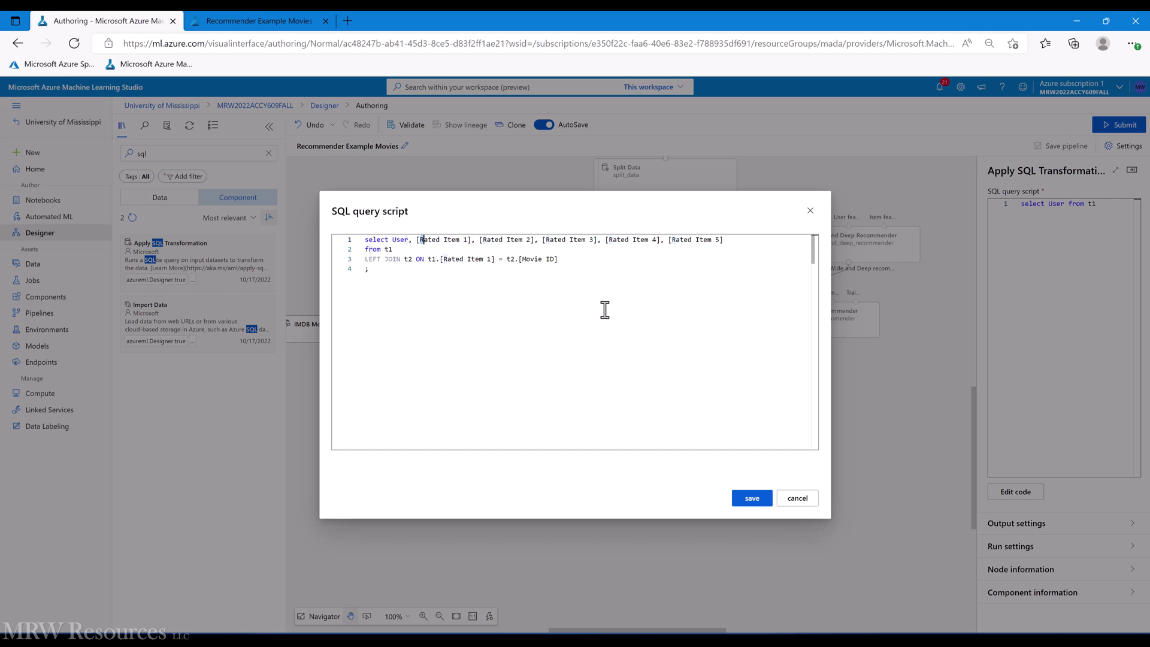
{"action": "key", "text": "shift+Right"}
{"action": "key", "text": "shift+Right"}
{"action": "key", "text": "shift+Right"}
{"action": "key", "text": "shift+Right"}
{"action": "key", "text": "shift+Right"}
{"action": "key", "text": "shift+Right"}
{"action": "key", "text": "shift+Right"}
{"action": "key", "text": "shift+Right"}
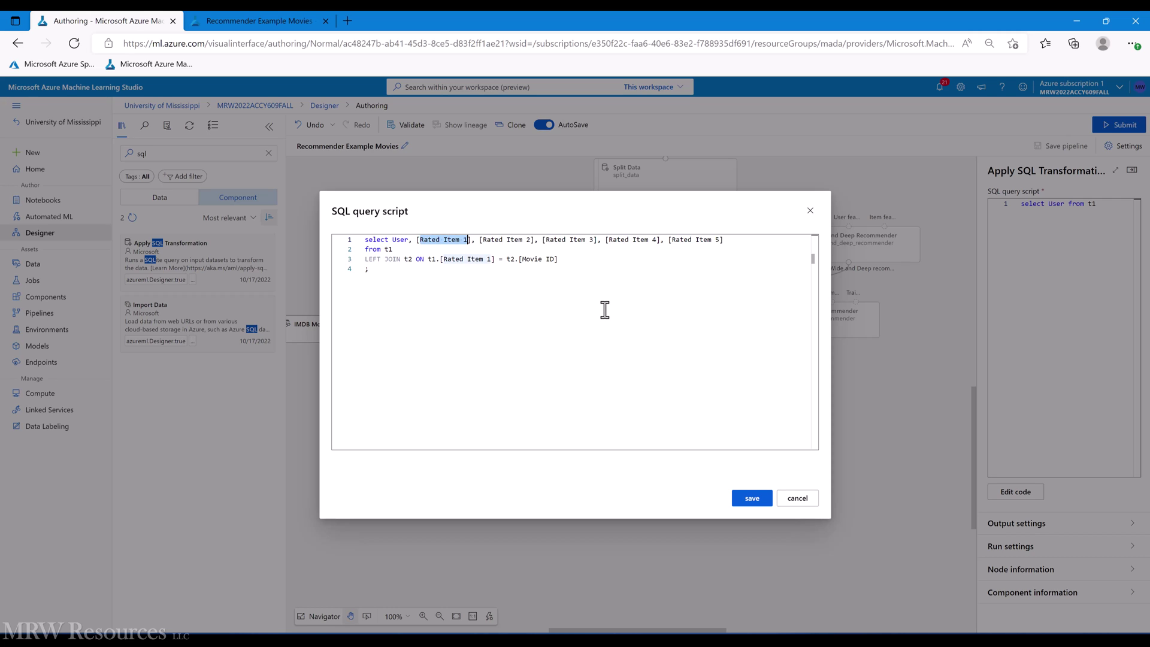
{"action": "type", "text": "Movie Title]"}
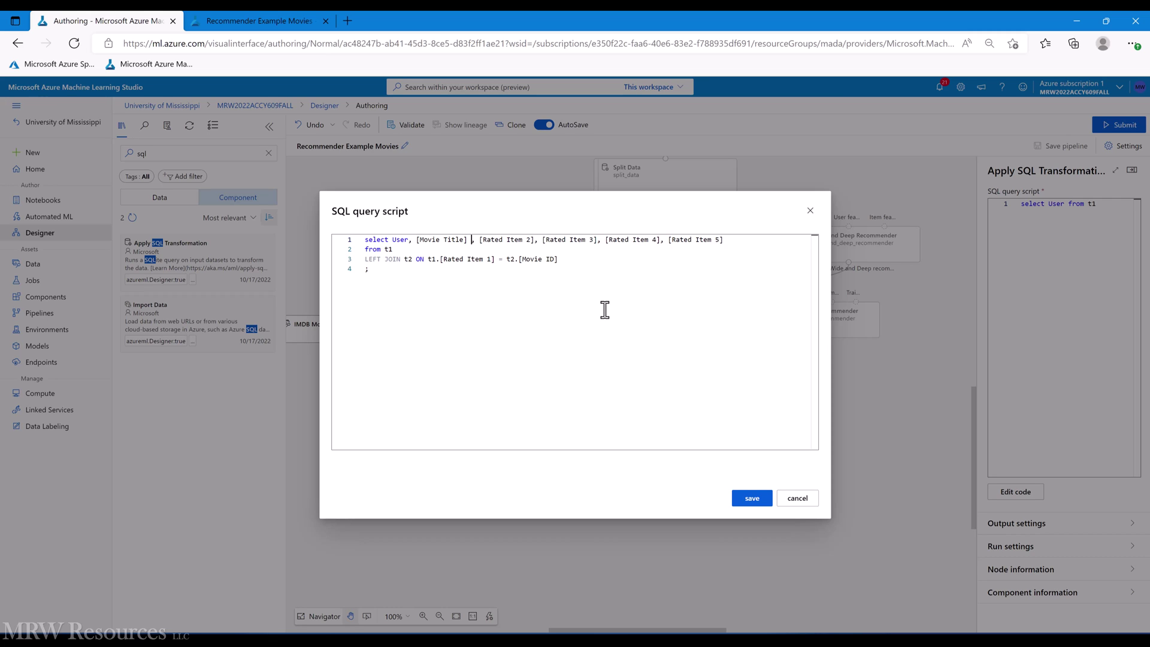
- Give [Movie Title] the alias "AS Movie1" in the select list and save the SQL query script
{"action": "type", "text": " AS Titl3"}
{"action": "key", "text": "BackSpace"}
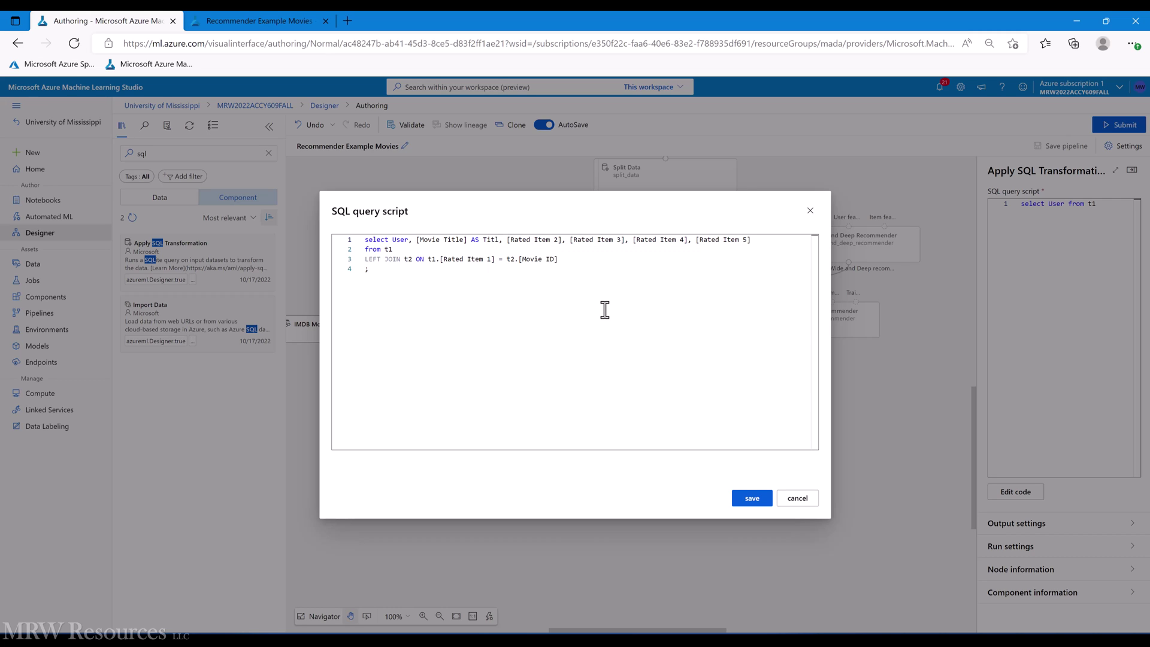
{"action": "key", "text": "BackSpace"}
{"action": "key", "text": "BackSpace"}
{"action": "key", "text": "BackSpace"}
{"action": "key", "text": "BackSpace"}
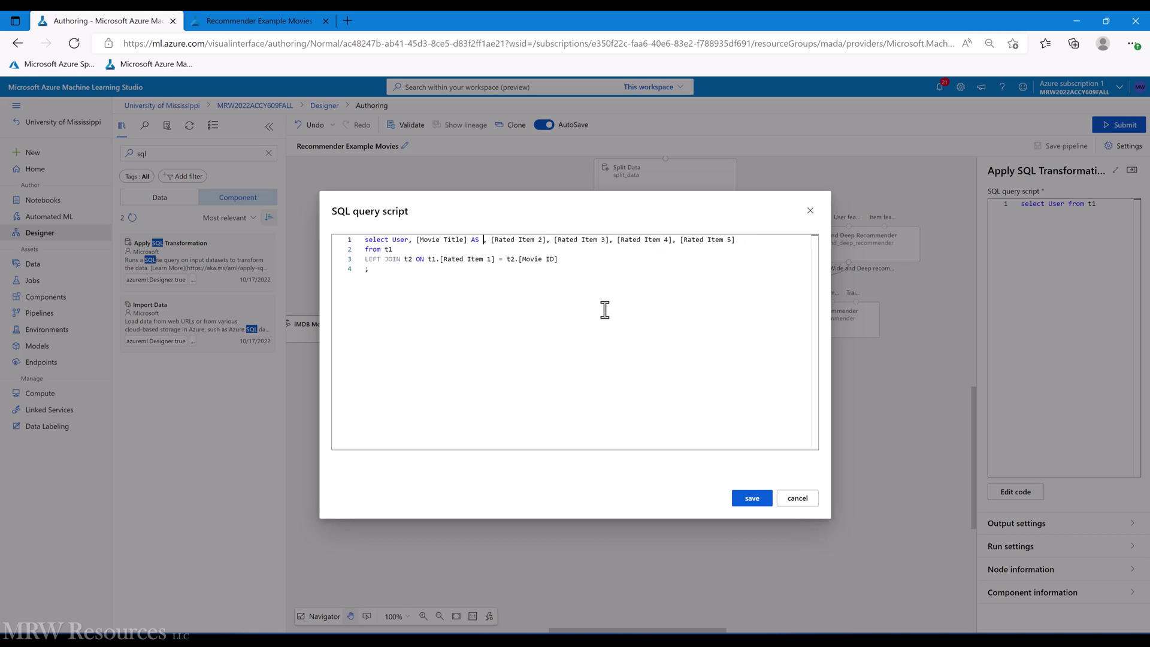
{"action": "type", "text": "Movie1"}
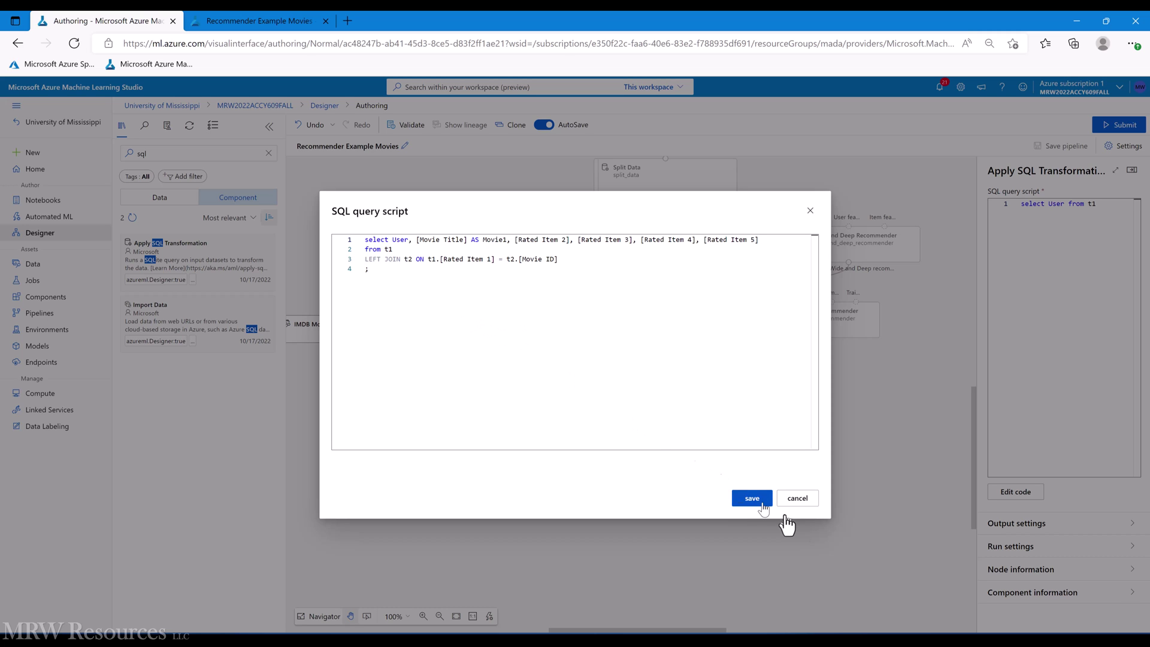
{"action": "left_click", "coordinate": [741, 498]}
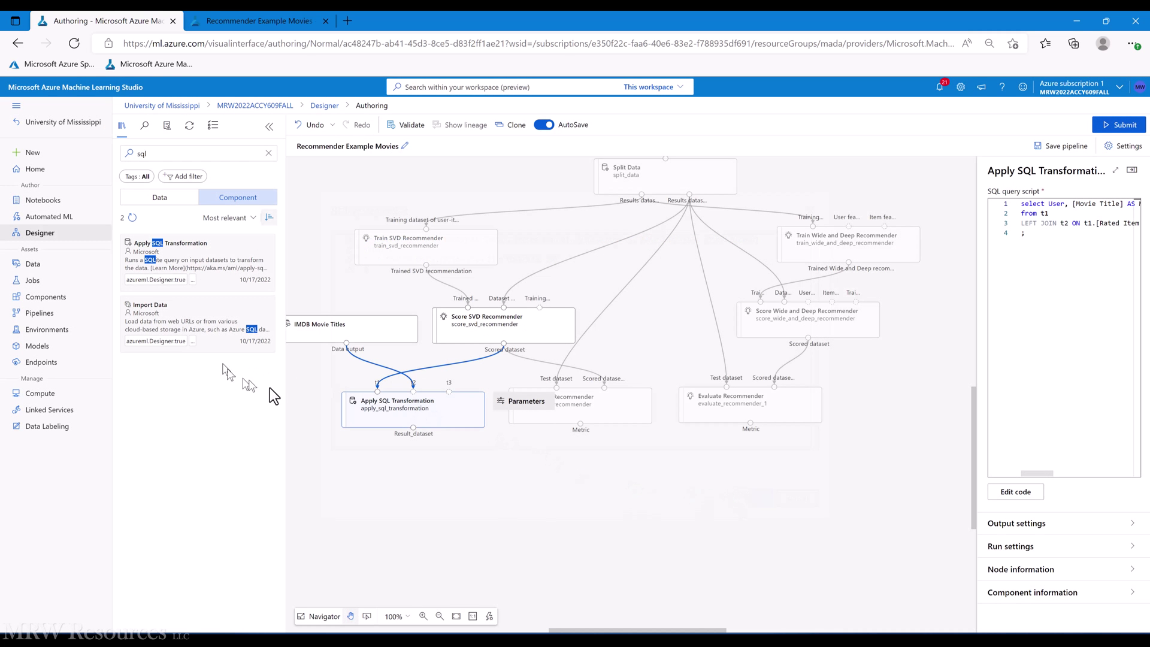
- Preview the IMDB Movie Titles data to check its column names against the query
{"action": "right_click", "coordinate": [341, 328]}
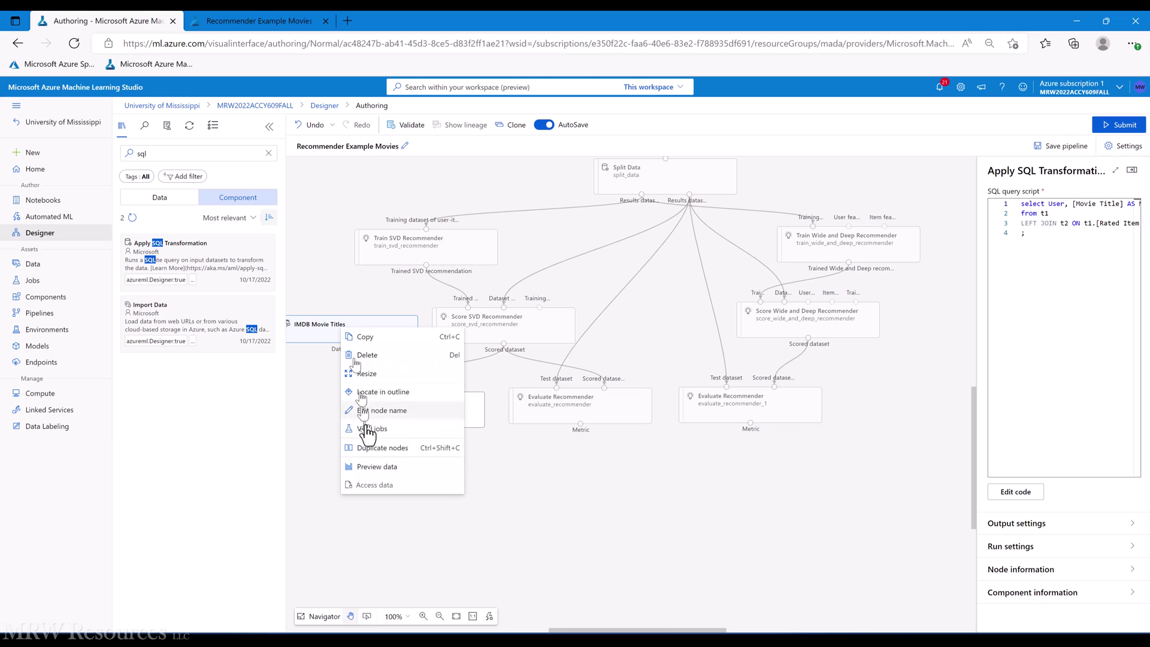
{"action": "left_click", "coordinate": [370, 469]}
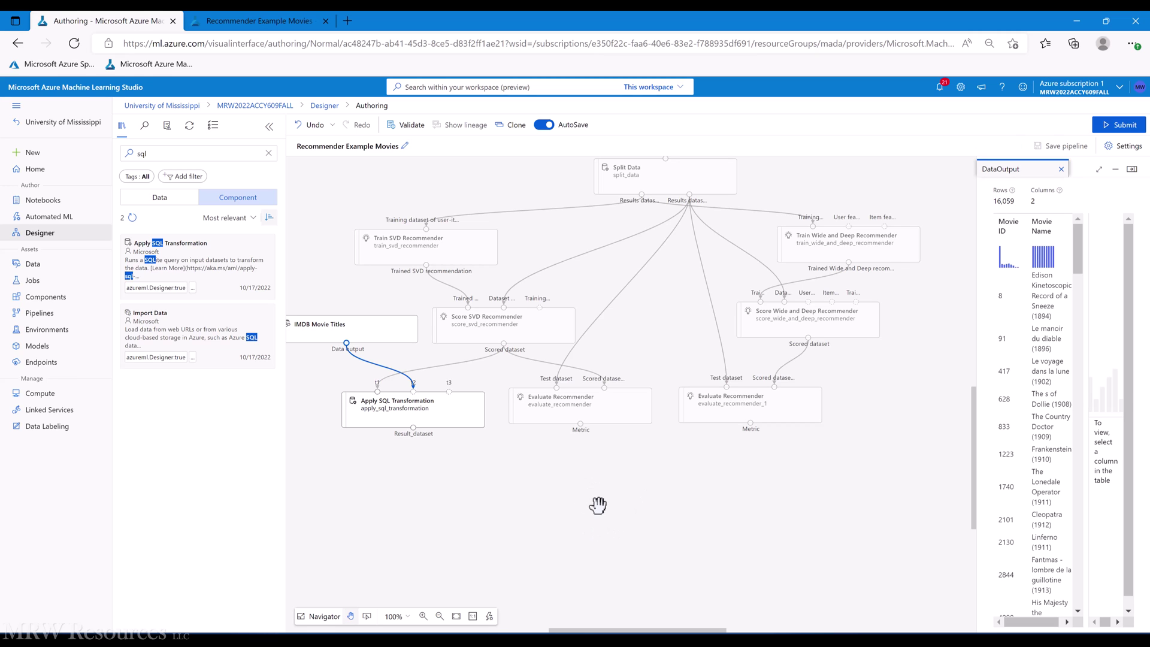
- Replace [Movie Title] with [Movie Name] in the Apply SQL Transformation query and save the script
{"action": "left_click_drag", "start_coordinate": [503, 344], "coordinate": [378, 391]}
{"action": "left_click", "coordinate": [394, 413]}
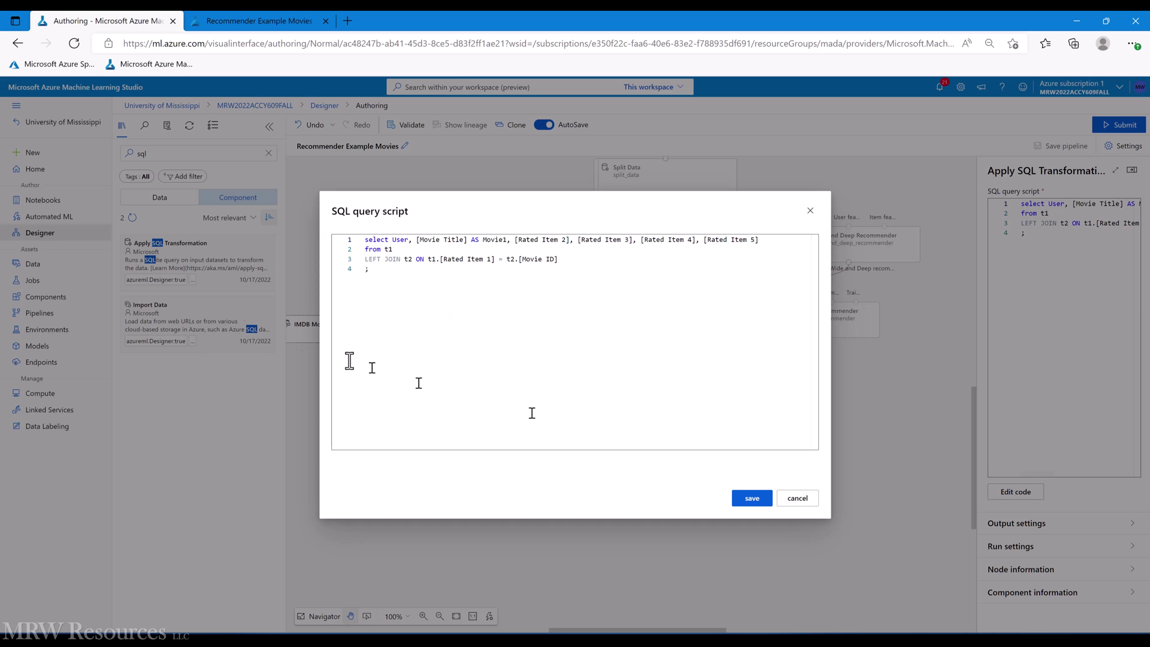
{"action": "left_click", "coordinate": [1009, 491]}
{"action": "left_click", "coordinate": [449, 239]}
{"action": "type", "text": "Name"}
{"action": "key", "text": "Delete"}
{"action": "key", "text": "Delete"}
{"action": "key", "text": "Delete"}
{"action": "key", "text": "Delete"}
{"action": "key", "text": "Delete"}
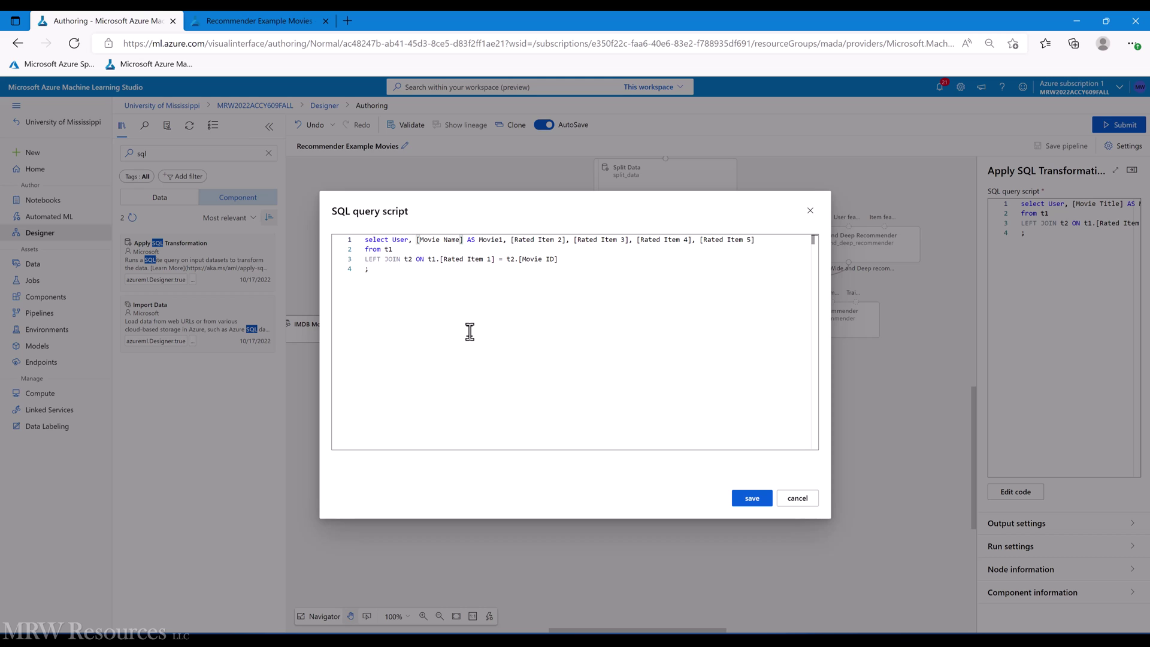
{"action": "left_click", "coordinate": [752, 497]}
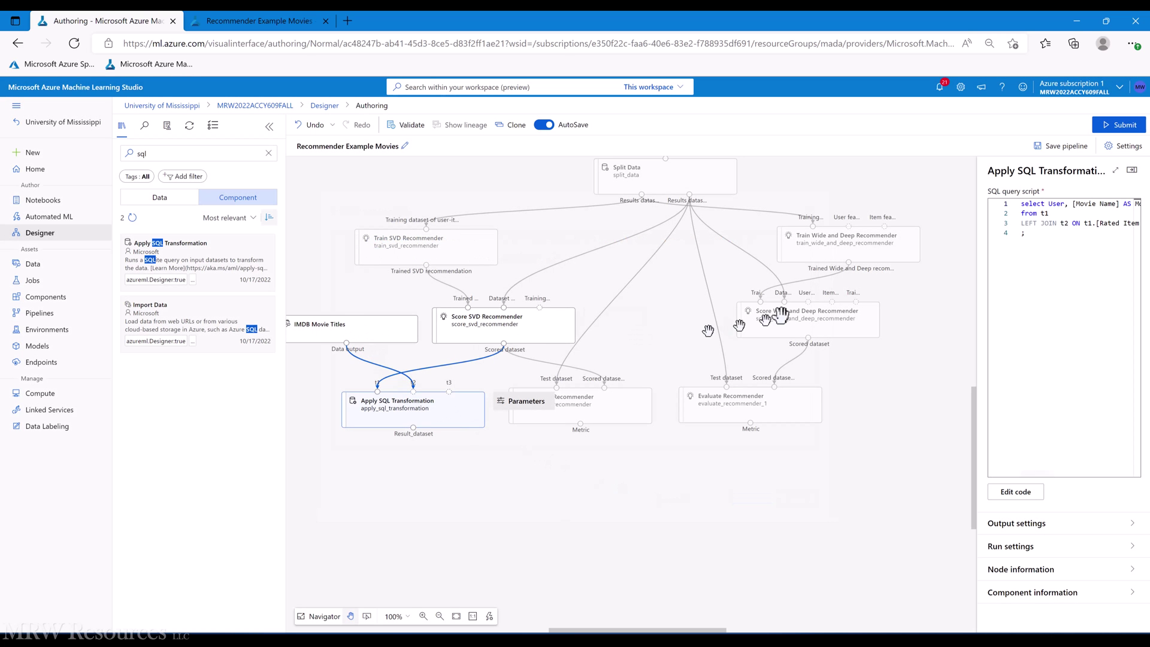
- Preview the IMDB Movie Titles data again to check the movie name column
{"action": "left_click", "coordinate": [372, 320]}
{"action": "right_click", "coordinate": [364, 339]}
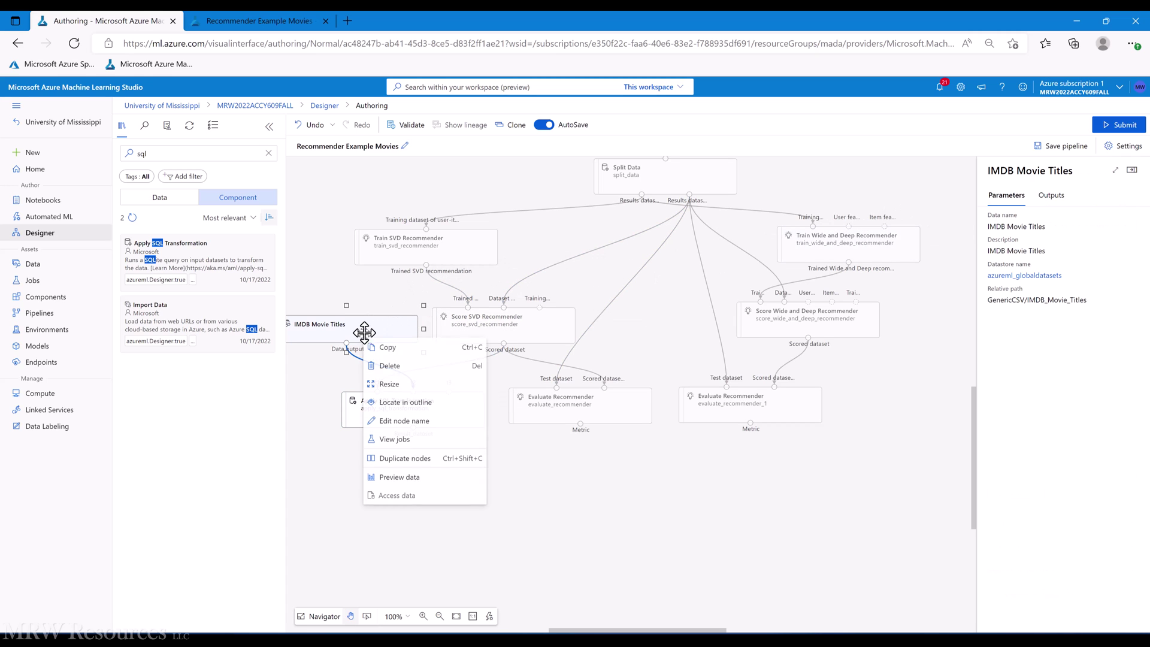
{"action": "left_click", "coordinate": [398, 479]}
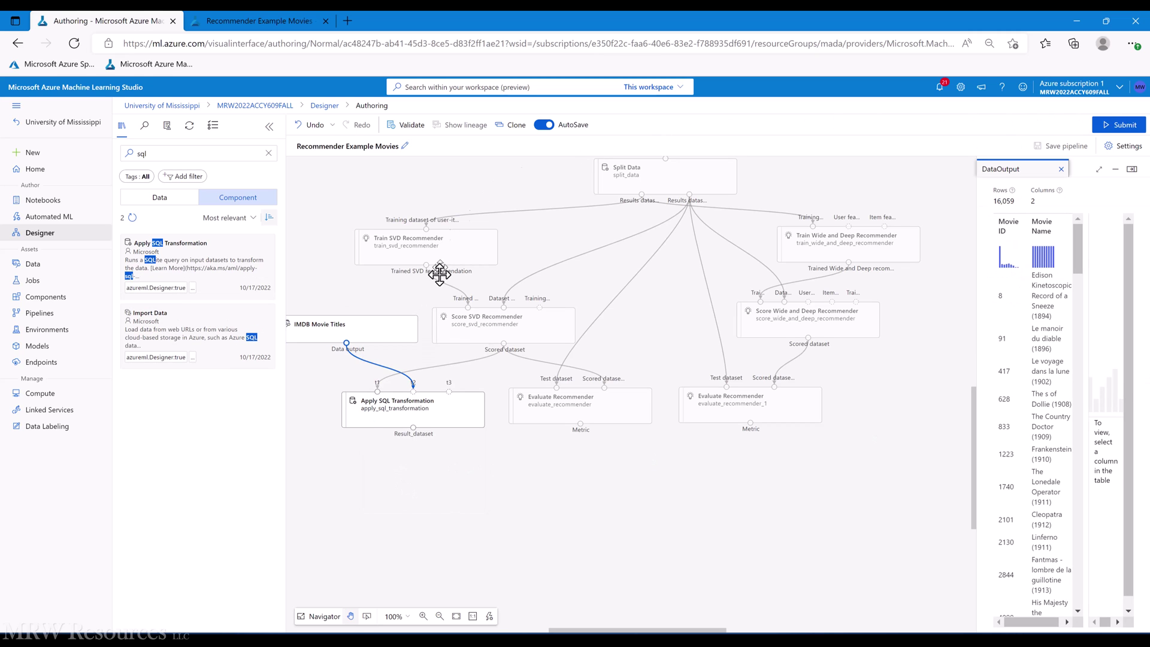
- Paste a duplicate of the Apply SQL Transformation component into the empty canvas area beneath it
{"action": "left_click", "coordinate": [440, 405]}
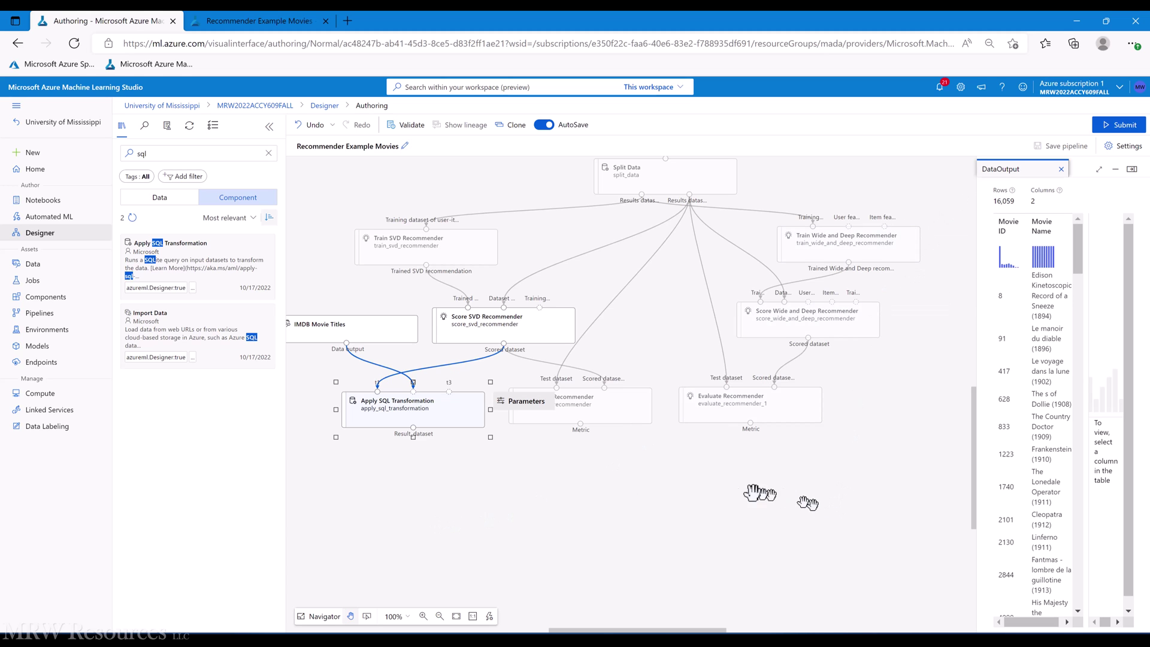
{"action": "left_click", "coordinate": [459, 488]}
{"action": "left_click", "coordinate": [371, 400]}
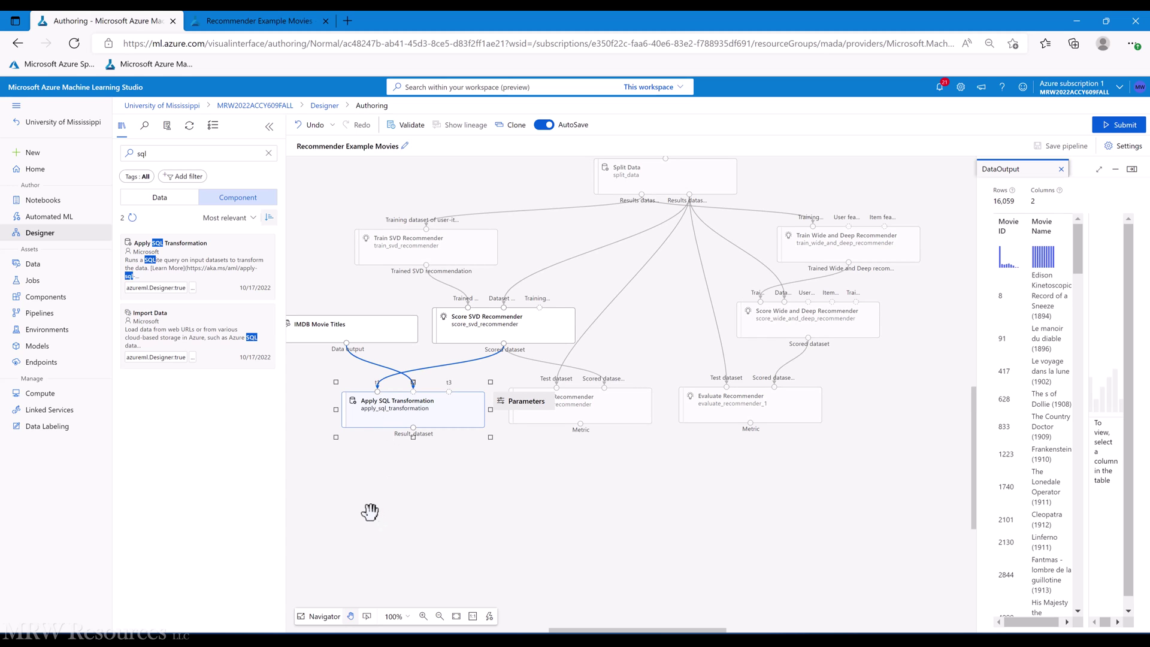
{"action": "key", "text": "ctrl+v"}
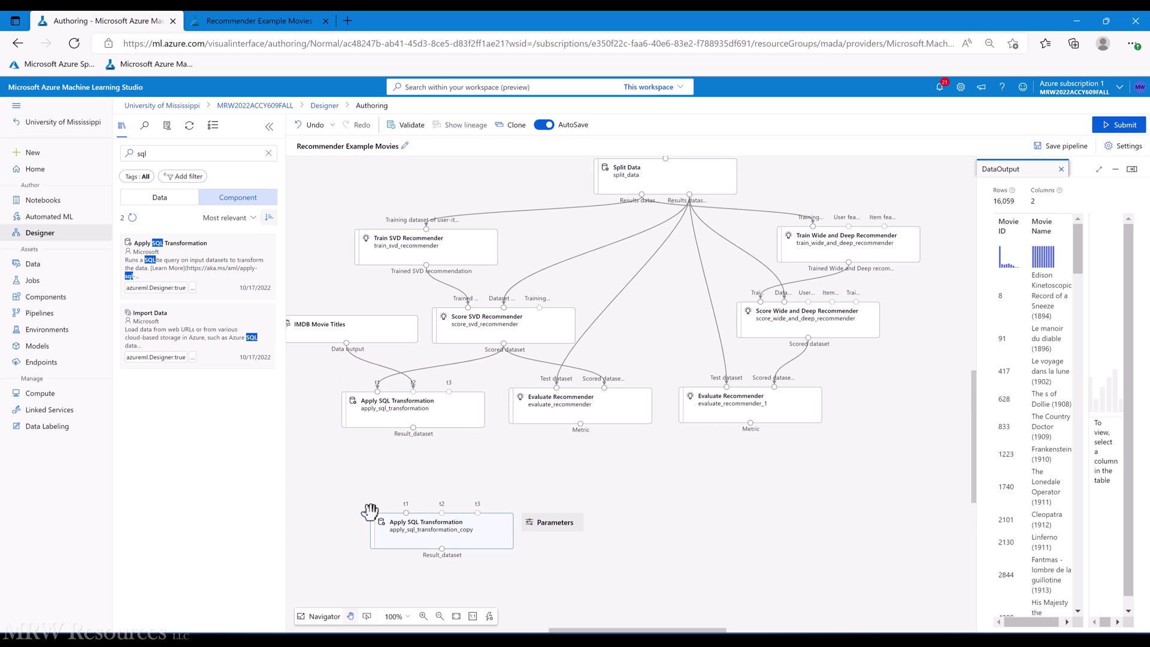
- Place the SQL transformation copy just below the original, connecting the original's result dataset to its t1 and IMDB Movie Titles to its t2
{"action": "left_click_drag", "start_coordinate": [413, 516], "coordinate": [399, 469]}
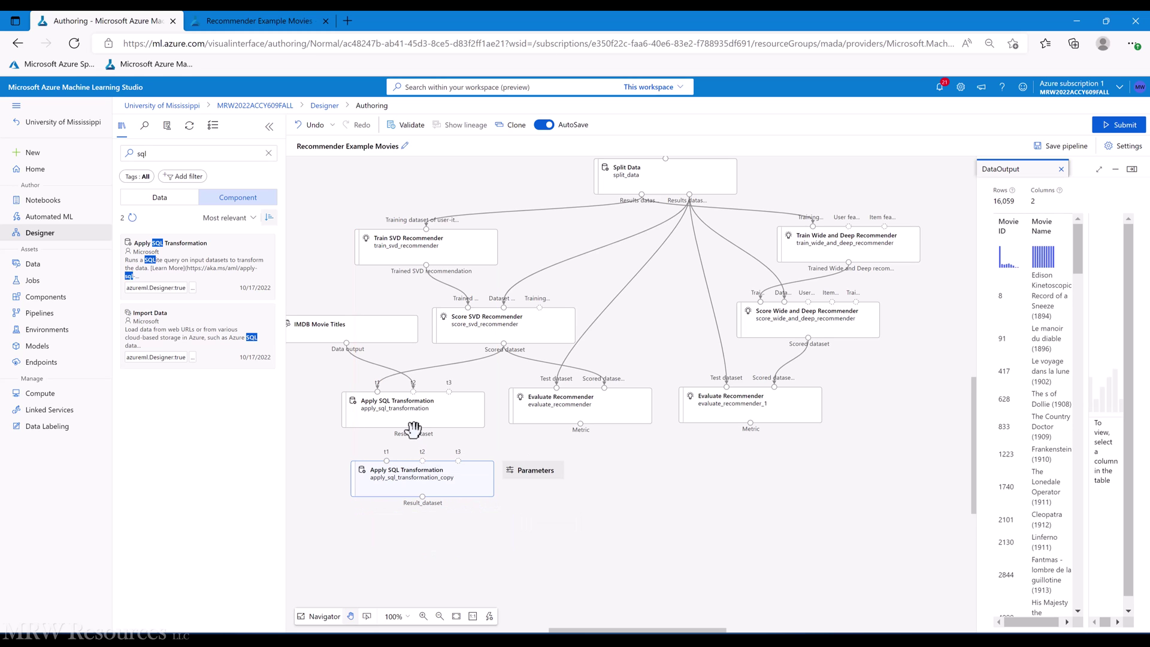
{"action": "left_click_drag", "start_coordinate": [413, 427], "coordinate": [387, 460]}
{"action": "left_click_drag", "start_coordinate": [346, 343], "coordinate": [420, 466]}
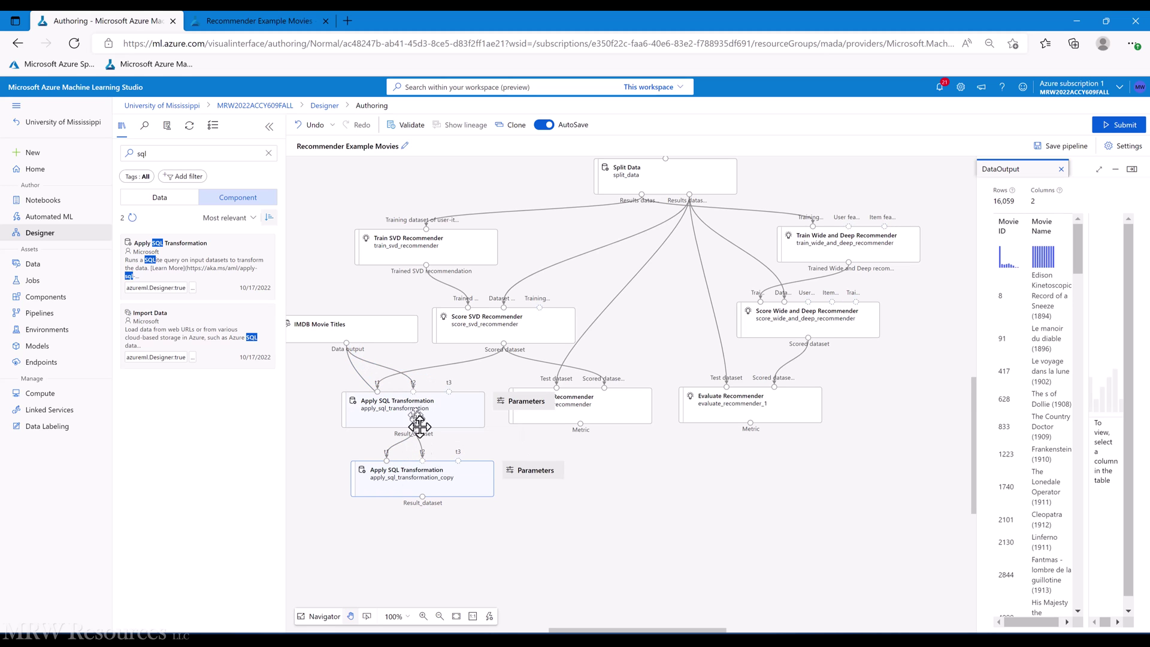
{"action": "left_click", "coordinate": [419, 478]}
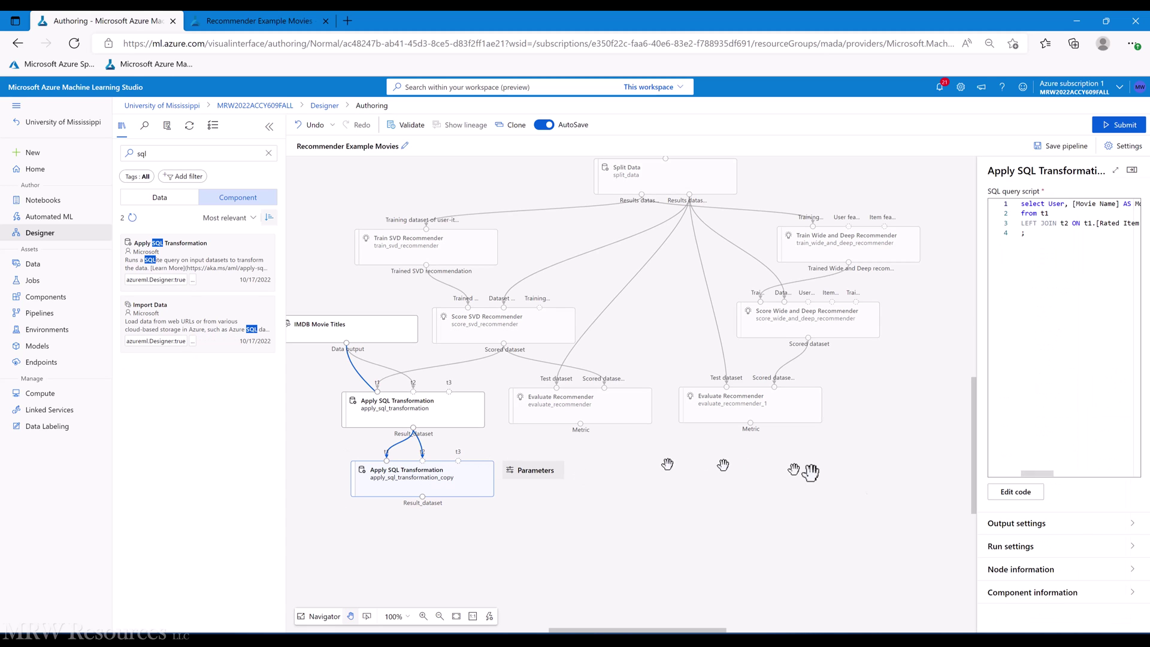
{"action": "left_click", "coordinate": [1017, 493]}
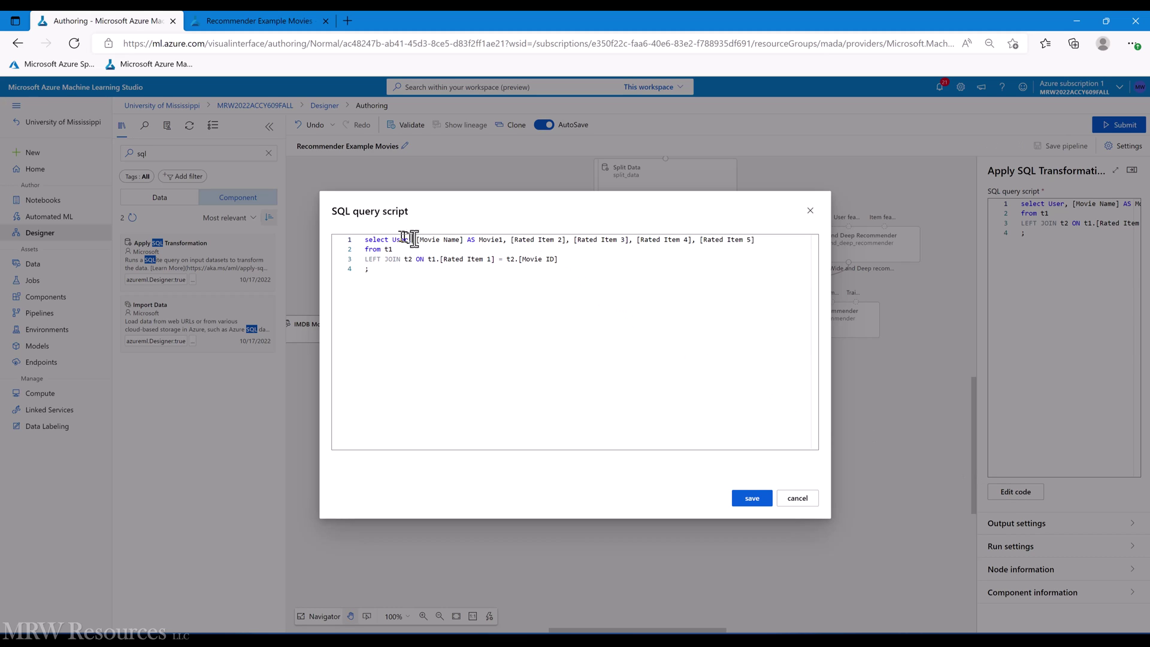
{"action": "key", "text": "Right"}
{"action": "key", "text": "Delete"}
{"action": "key", "text": "Delete"}
{"action": "key", "text": "Delete"}
{"action": "key", "text": "Delete"}
{"action": "key", "text": "Delete"}
{"action": "key", "text": "Delete"}
{"action": "key", "text": "Delete"}
{"action": "key", "text": "Delete"}
{"action": "key", "text": "Delete"}
{"action": "key", "text": "Delete"}
{"action": "key", "text": "Delete"}
{"action": "key", "text": "Delete"}
{"action": "key", "text": "Delete"}
{"action": "key", "text": "Delete"}
{"action": "key", "text": "Delete"}
{"action": "key", "text": "Delete"}
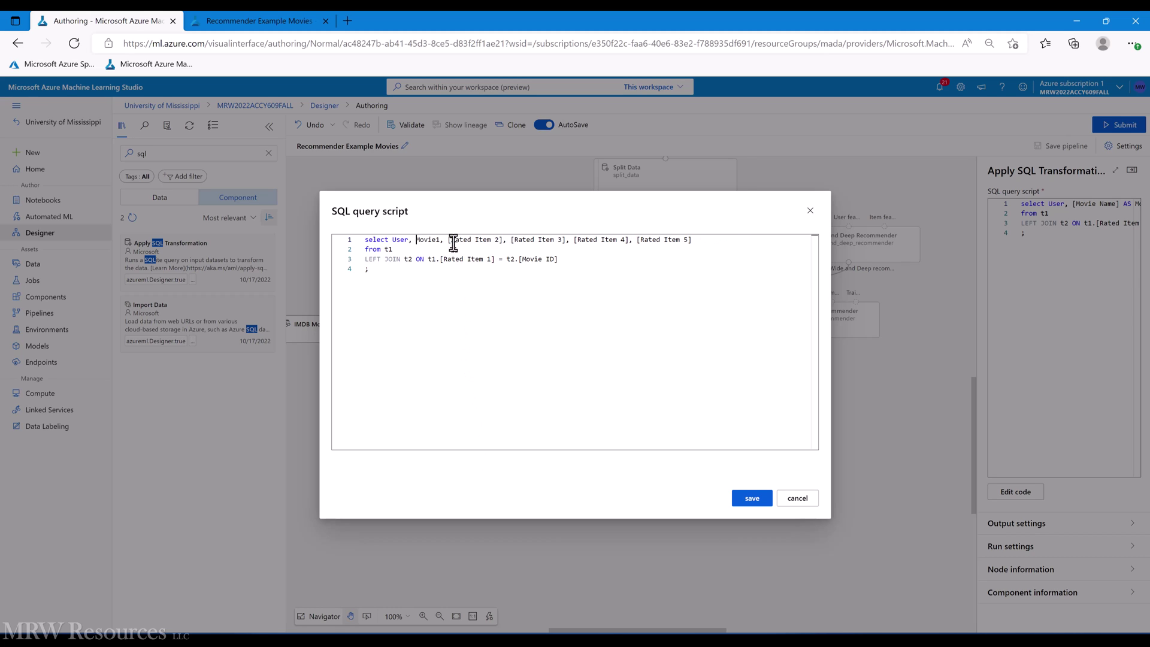
{"action": "key", "text": "ctrl+z"}
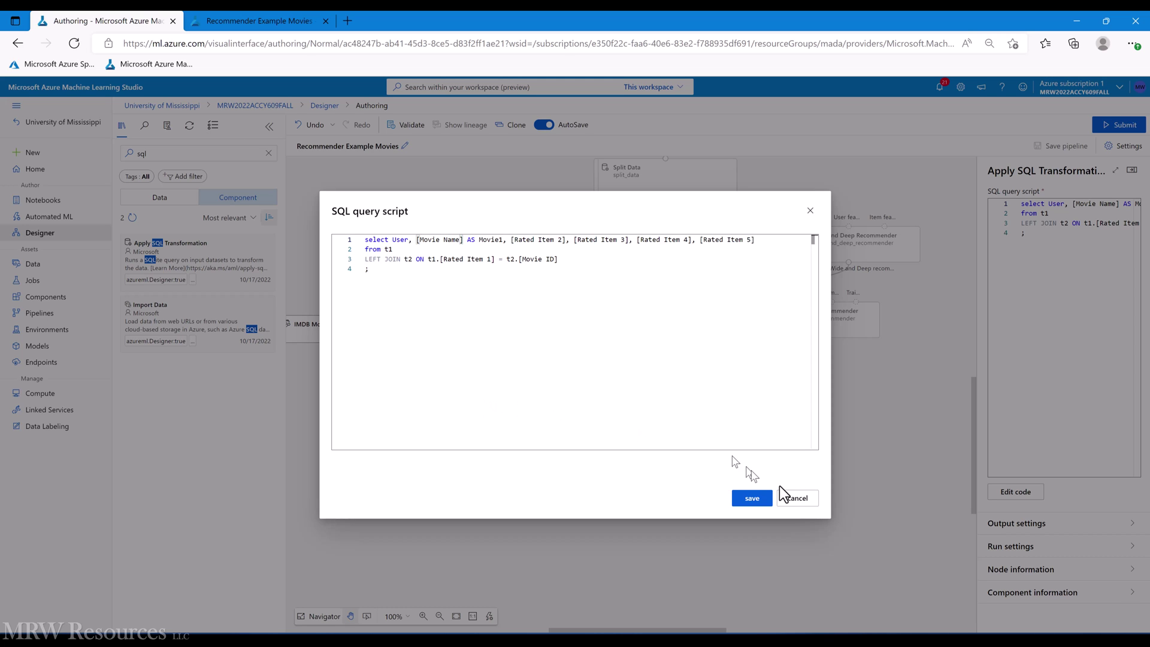
{"action": "left_click", "coordinate": [808, 502]}
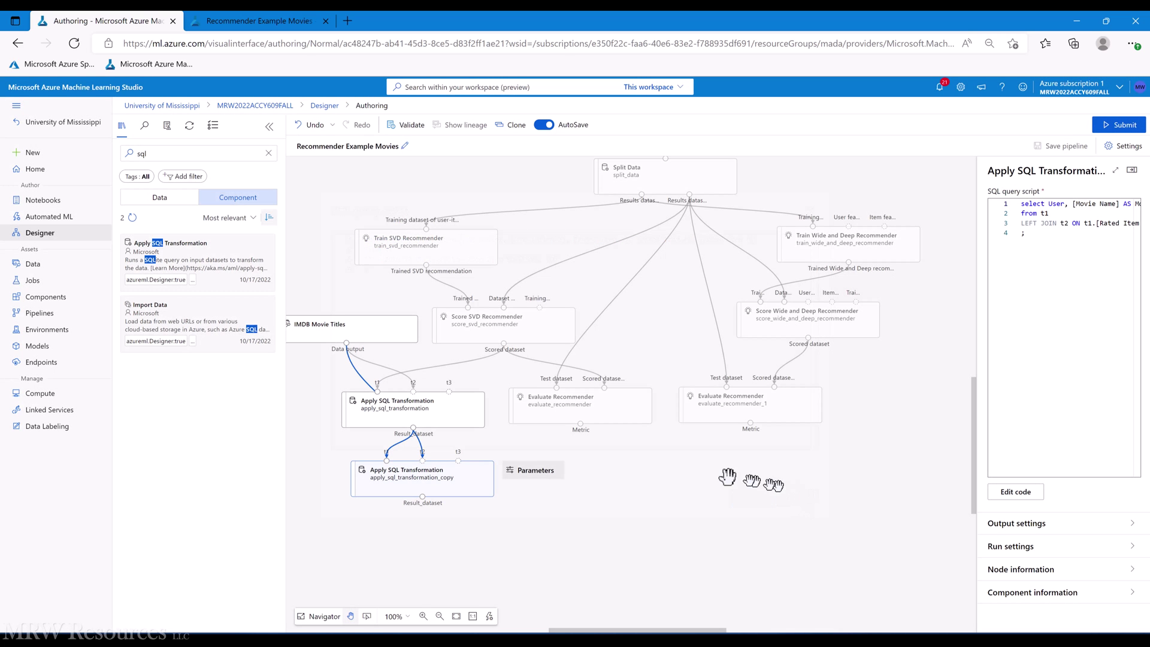
- Replace [Rated Item 2] with "[Movie Name] AS Movie2" in the select list of the copied SQL transformation
{"action": "left_click", "coordinate": [1010, 494]}
{"action": "left_click", "coordinate": [416, 242]}
{"action": "key", "text": "shift+Right"}
{"action": "key", "text": "shift+Right"}
{"action": "key", "text": "shift+Right"}
{"action": "key", "text": "shift+Right"}
{"action": "key", "text": "shift+Right"}
{"action": "key", "text": "shift+Right"}
{"action": "key", "text": "shift+Right"}
{"action": "key", "text": "shift+Right"}
{"action": "key", "text": "shift+Right"}
{"action": "key", "text": "shift+Right"}
{"action": "key", "text": "shift+Right"}
{"action": "key", "text": "shift+Right"}
{"action": "key", "text": "shift+Right"}
{"action": "key", "text": "shift+Right"}
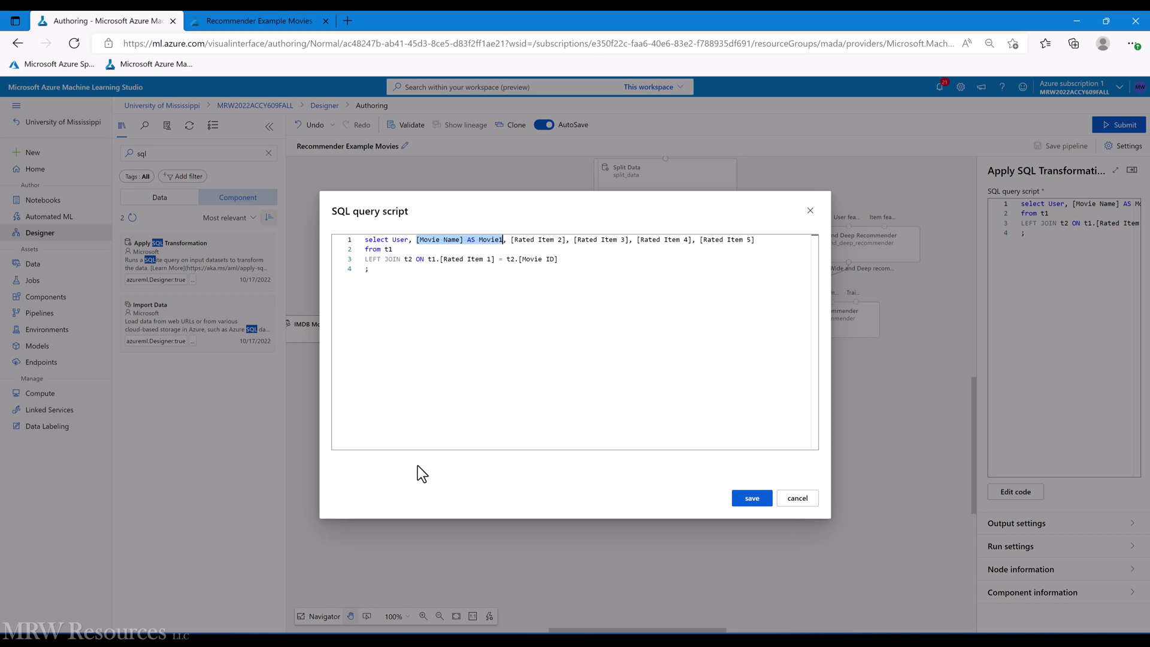
{"action": "key", "text": "Right"}
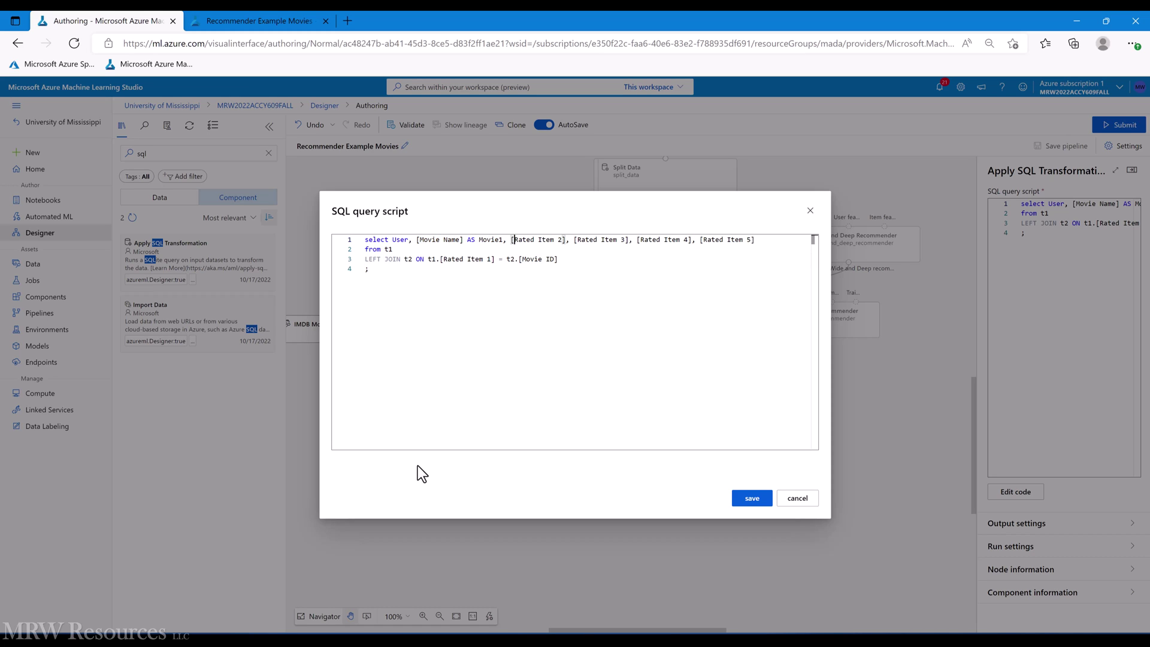
{"action": "key", "text": "shift+Right"}
{"action": "key", "text": "shift+Right"}
{"action": "key", "text": "shift+Right"}
{"action": "key", "text": "shift+Right"}
{"action": "key", "text": "shift+Right"}
{"action": "key", "text": "shift+Right"}
{"action": "key", "text": "shift+Right"}
{"action": "key", "text": "shift+Right"}
{"action": "key", "text": "shift+Right"}
{"action": "key", "text": "shift+Right"}
{"action": "key", "text": "shift+Right"}
{"action": "key", "text": "shift+Right"}
{"action": "key", "text": "shift+Right"}
{"action": "type", "text": "[Movie Name] AS Movie1"}
{"action": "key", "text": "BackSpace"}
{"action": "type", "text": "2"}
- Remove "[Movie Name] AS" before Movie1 in the copied query's select list, leaving Movie1 as a plain column
{"action": "left_click", "coordinate": [416, 239]}
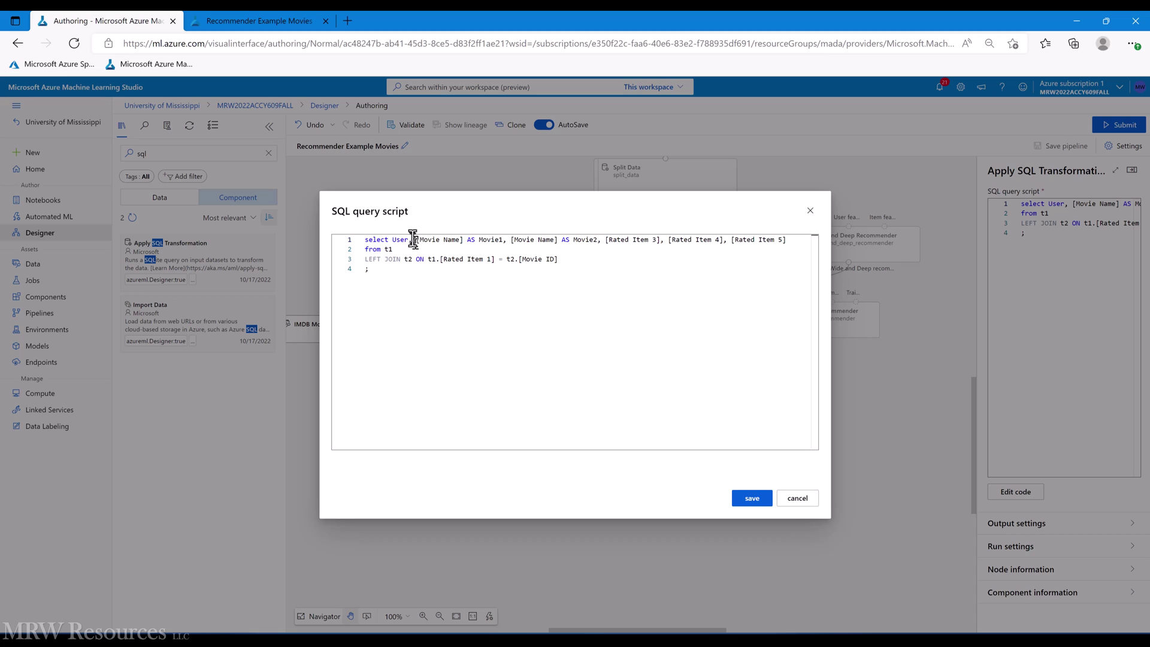
{"action": "key", "text": "Delete"}
{"action": "key", "text": "Delete"}
{"action": "key", "text": "Delete"}
{"action": "key", "text": "Delete"}
{"action": "key", "text": "Delete"}
{"action": "key", "text": "Delete"}
{"action": "key", "text": "Delete"}
{"action": "key", "text": "Delete"}
{"action": "key", "text": "Delete"}
{"action": "key", "text": "Delete"}
{"action": "key", "text": "Delete"}
{"action": "key", "text": "Delete"}
{"action": "key", "text": "Delete"}
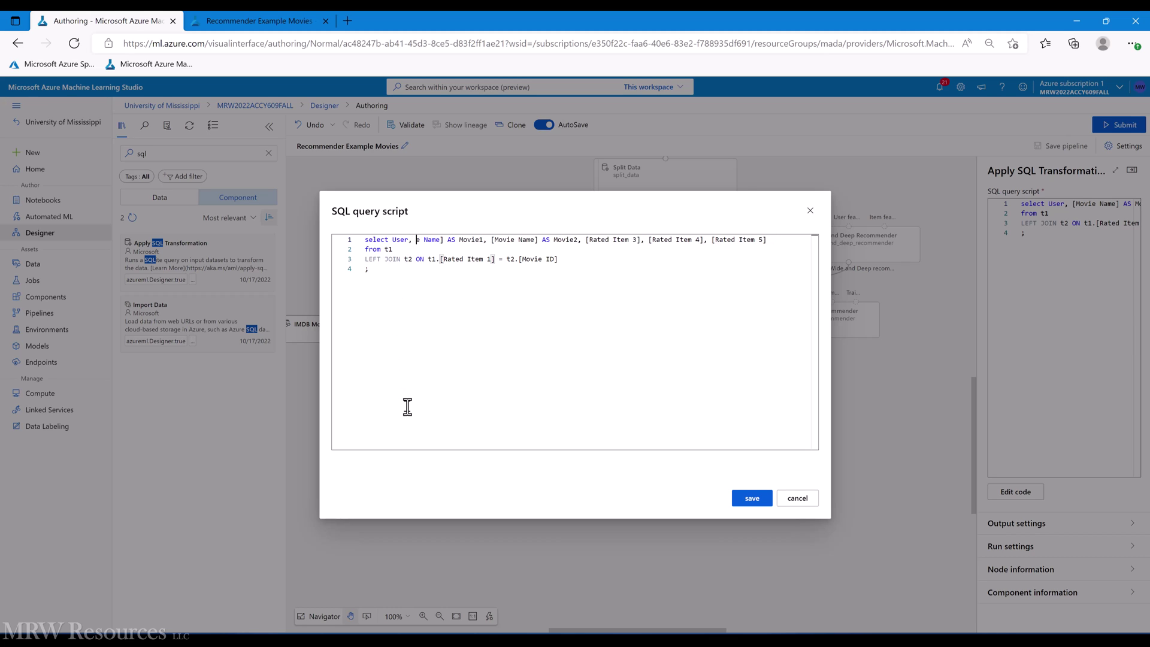
{"action": "key", "text": "Delete"}
{"action": "key", "text": "Delete"}
{"action": "key", "text": "Delete"}
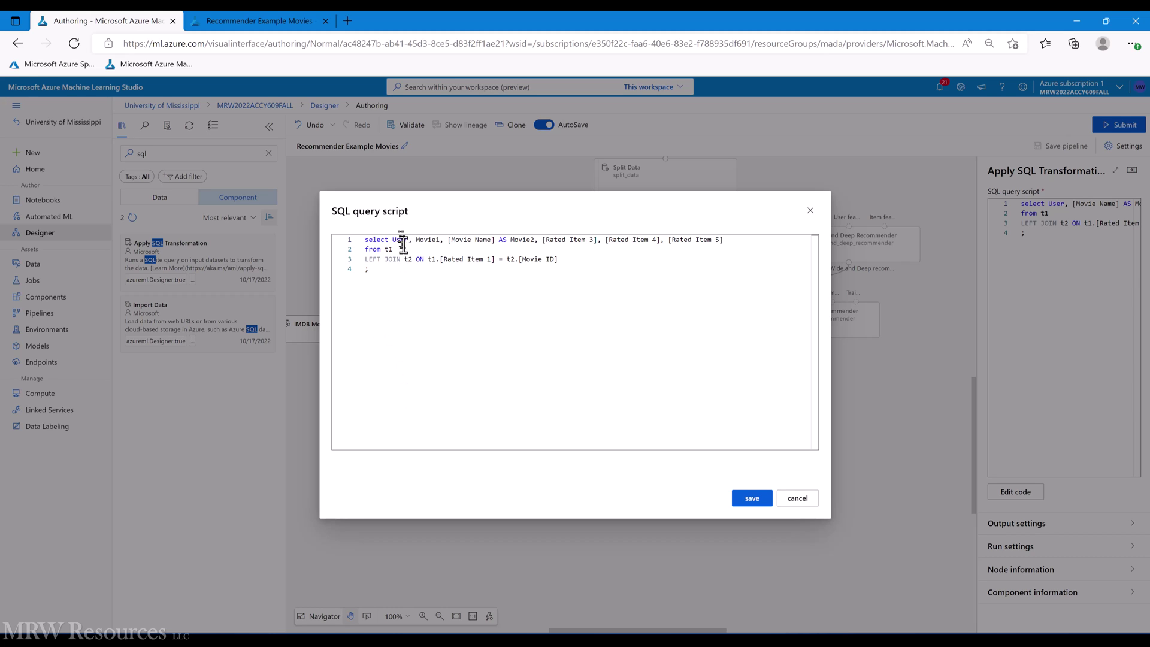
- Save the copied SQL query script and submit the pipeline
{"action": "left_click", "coordinate": [510, 306]}
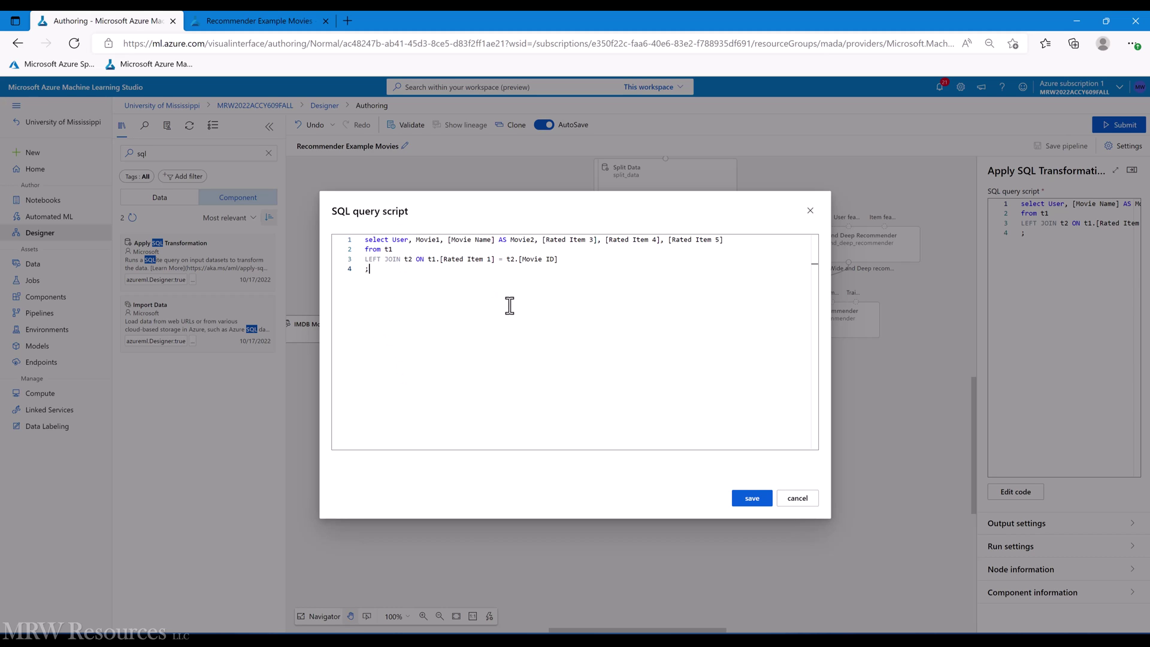
{"action": "left_click", "coordinate": [752, 499]}
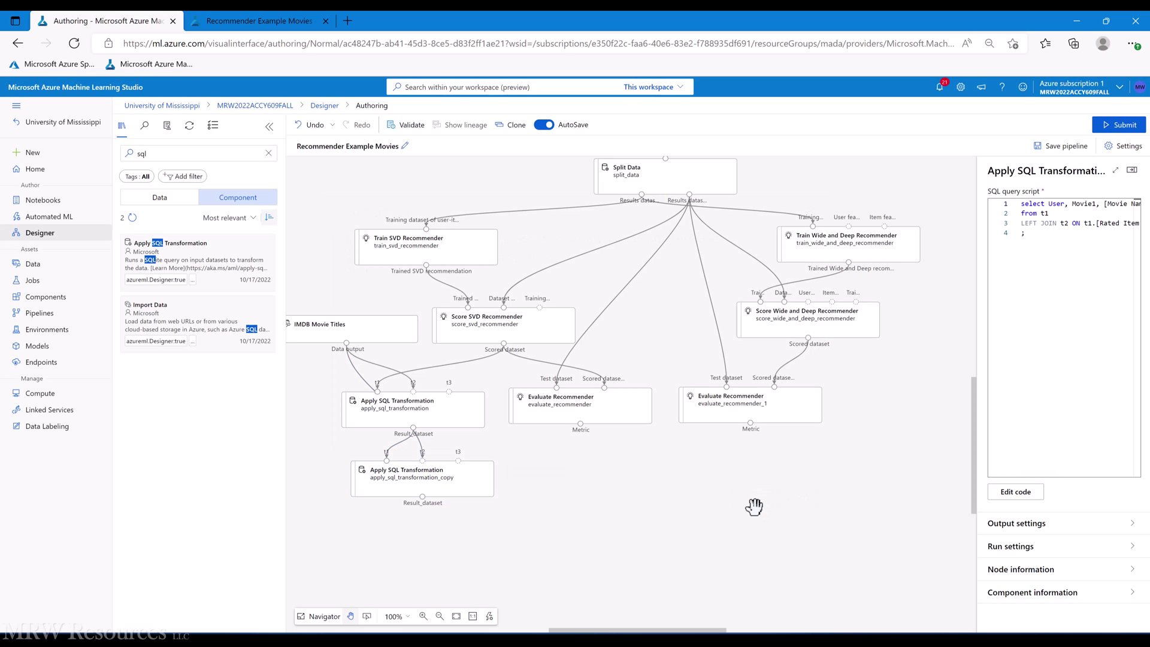
{"action": "left_click", "coordinate": [1117, 125]}
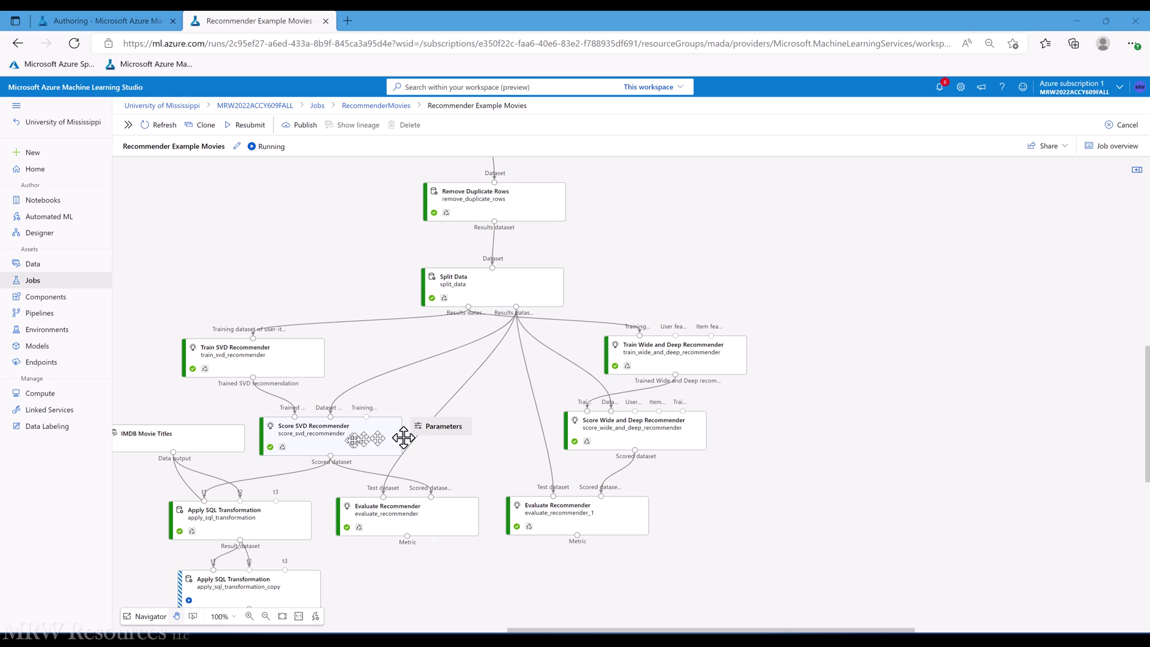
- Preview the scored dataset of the Score Wide and Deep Recommender in the Recommender Example Movies job
{"action": "right_click", "coordinate": [621, 424]}
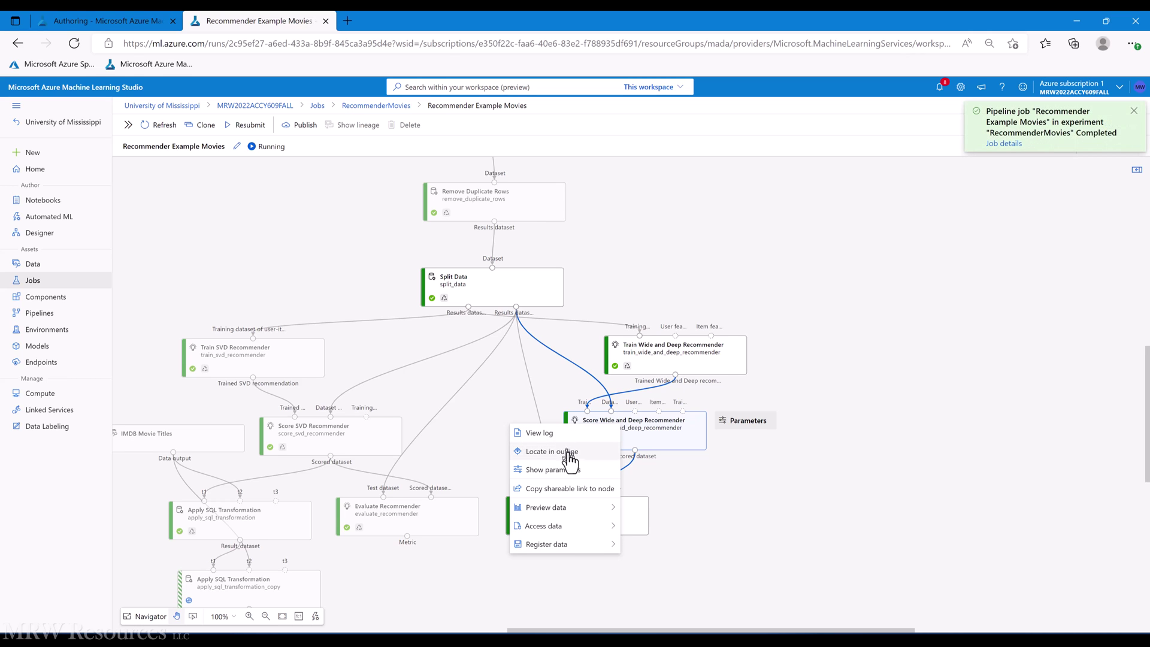
{"action": "mouse_move", "coordinate": [575, 507]}
{"action": "left_click", "coordinate": [640, 507]}
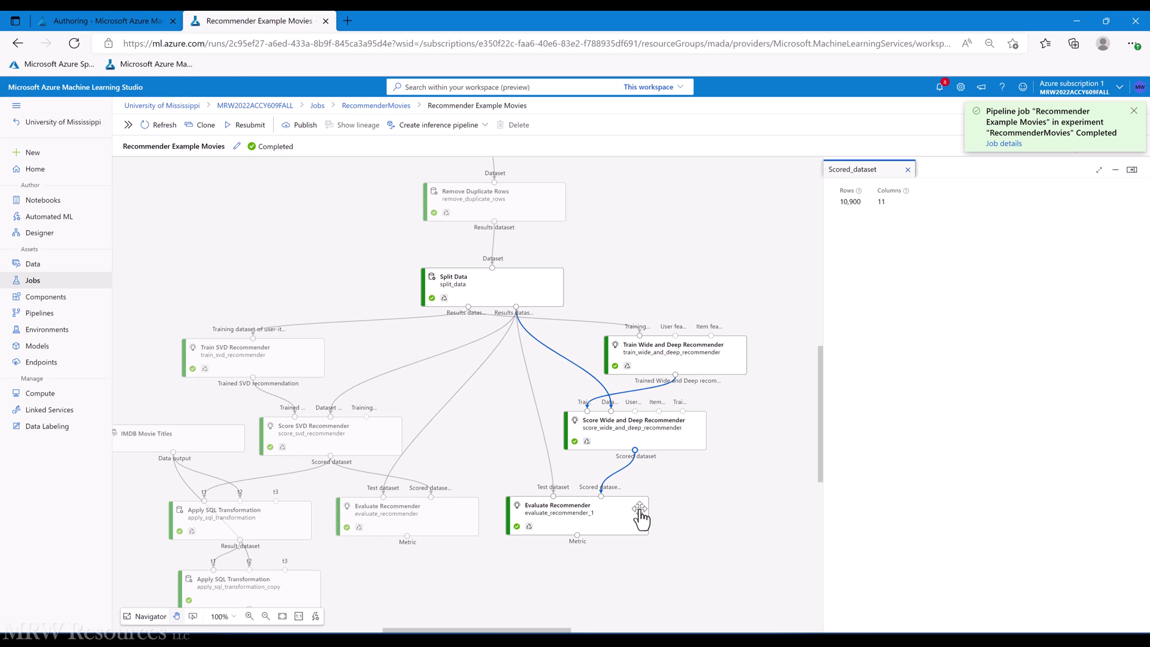
- Preview the scored dataset of the Score SVD Recommender
{"action": "right_click", "coordinate": [318, 449]}
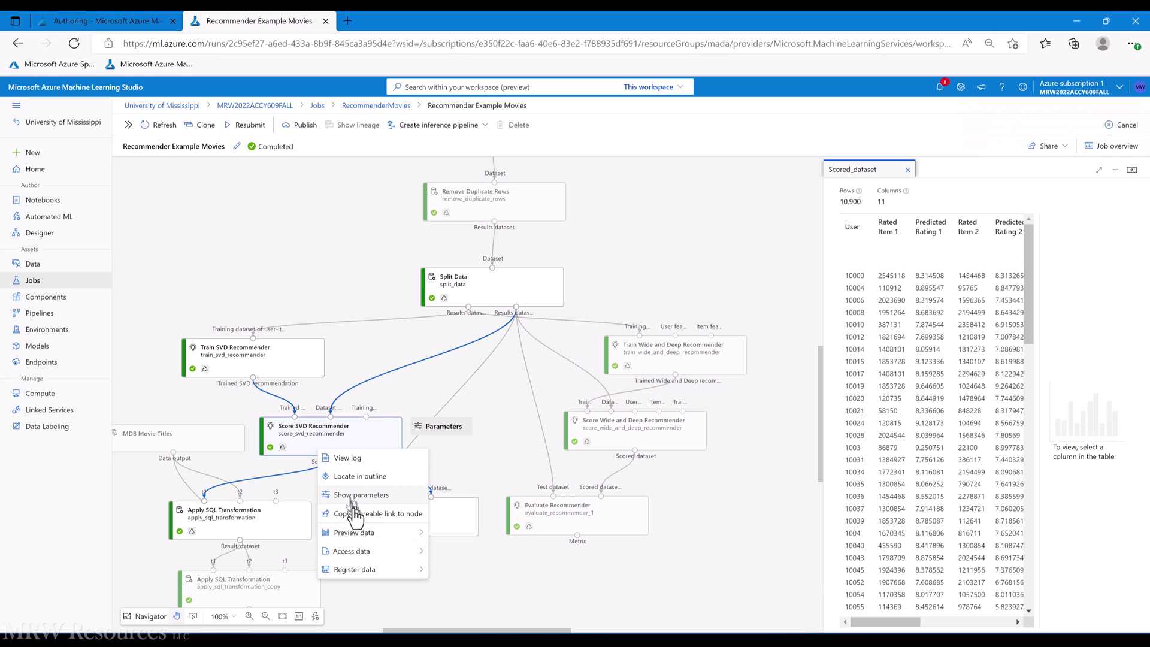
{"action": "mouse_move", "coordinate": [366, 539]}
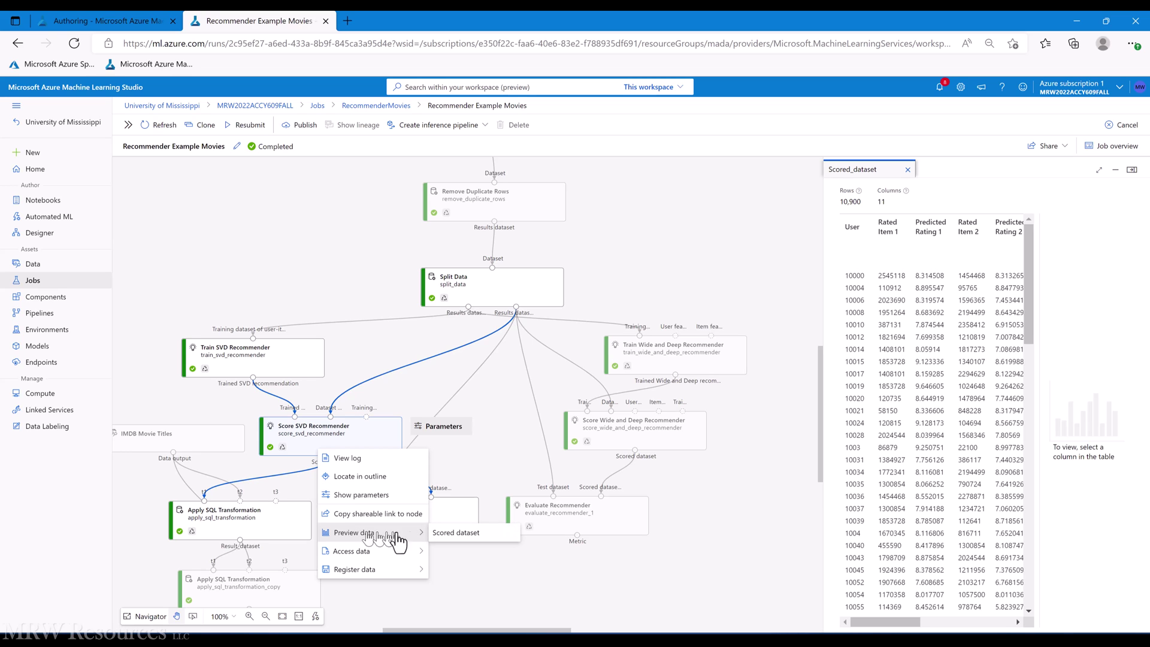
{"action": "left_click", "coordinate": [449, 533]}
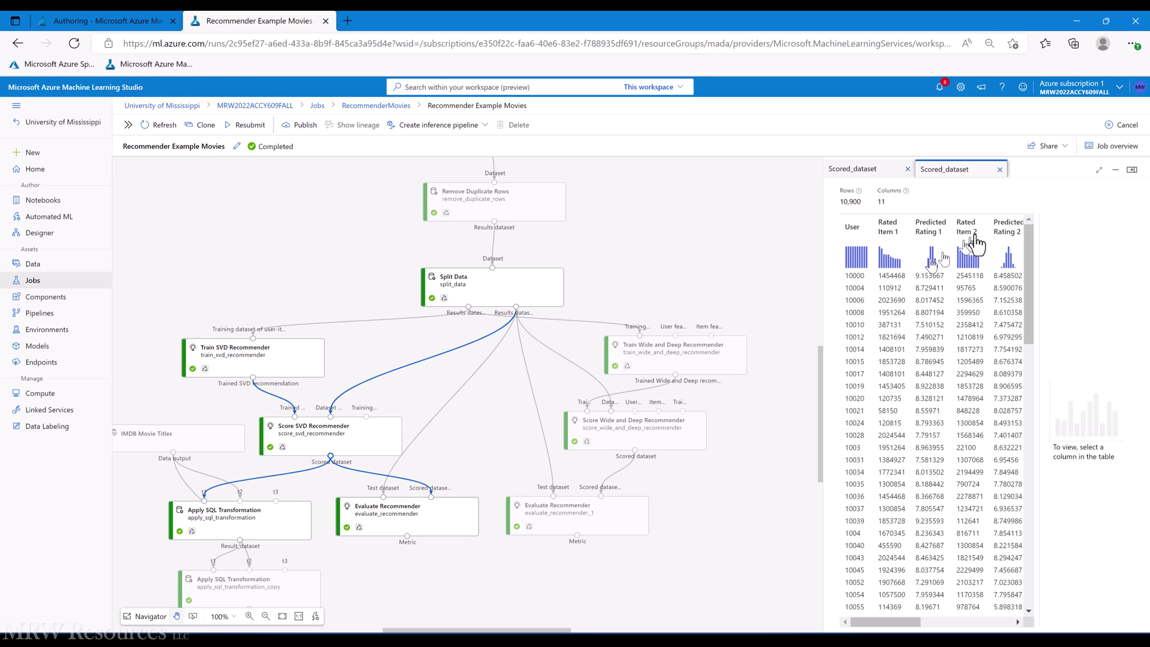
- Expand the data preview and compare the rated items and predicted ratings of the SVD and the Wide and Deep scored datasets
{"action": "left_click", "coordinate": [1101, 172]}
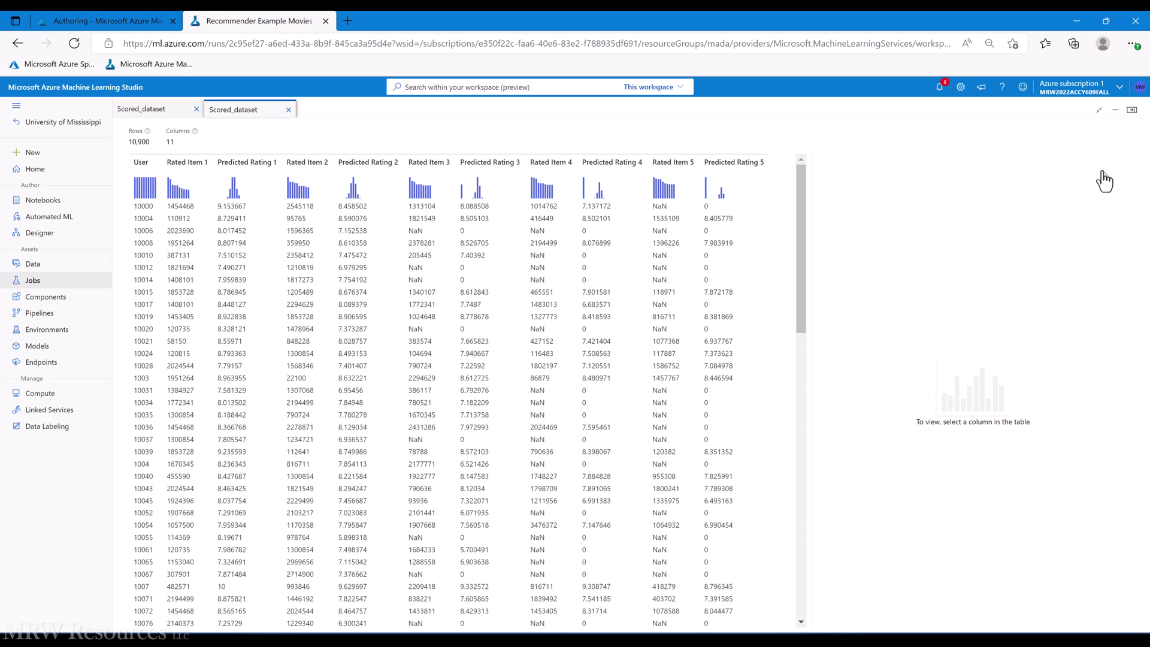
{"action": "left_click", "coordinate": [141, 113]}
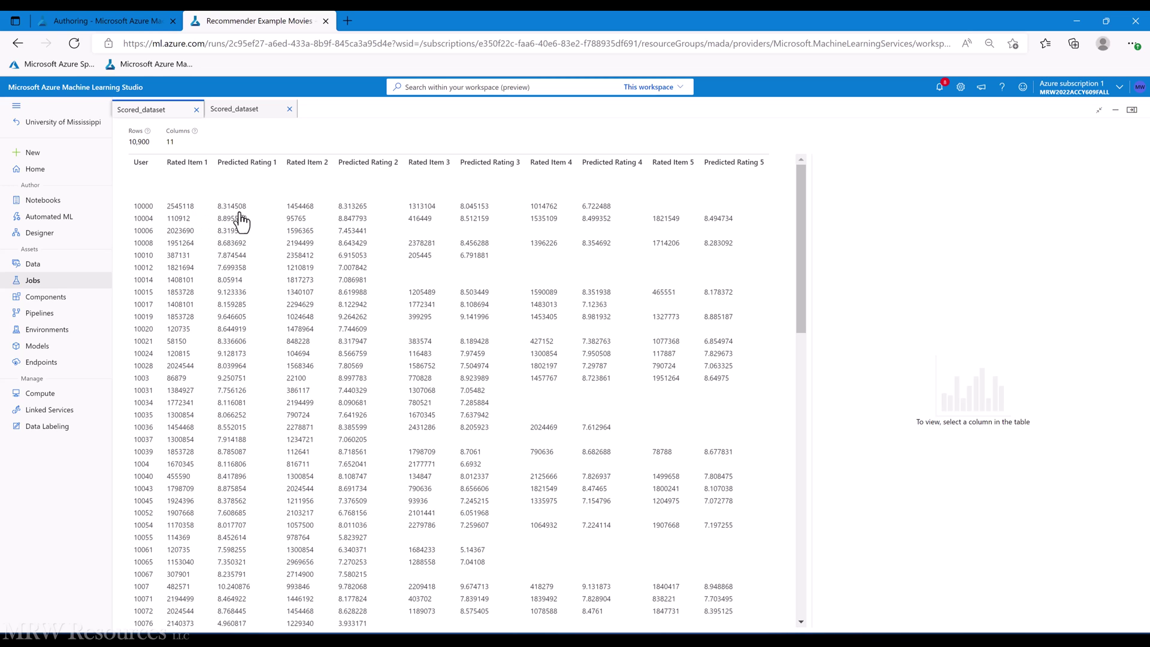
{"action": "left_click", "coordinate": [245, 116]}
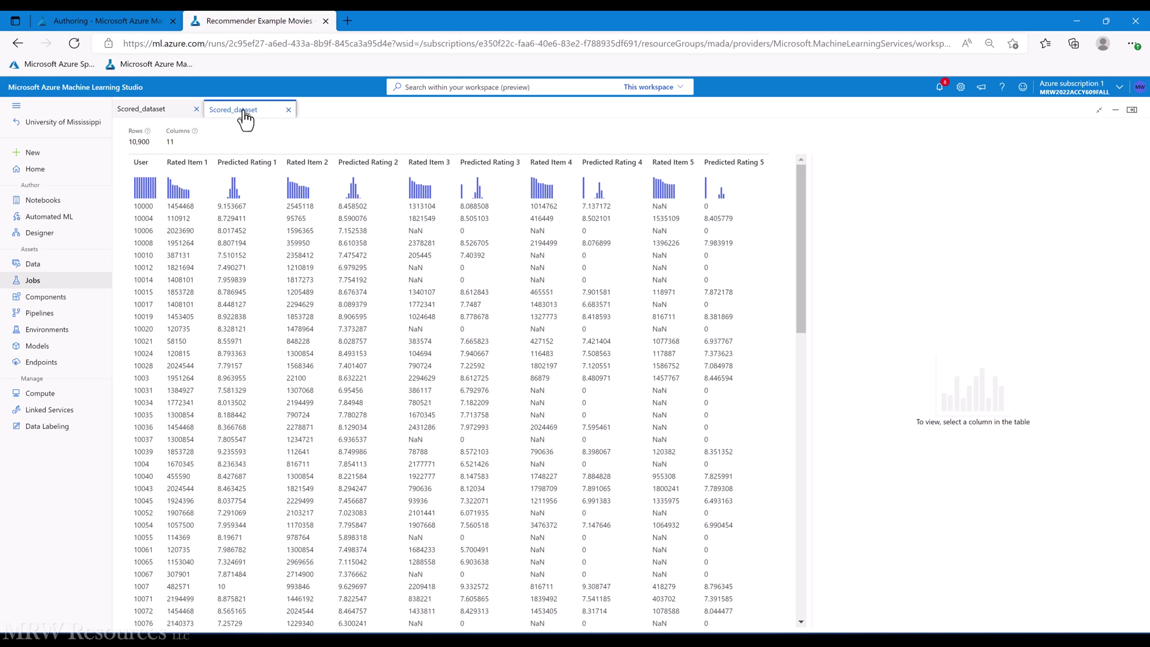
{"action": "left_click", "coordinate": [188, 114]}
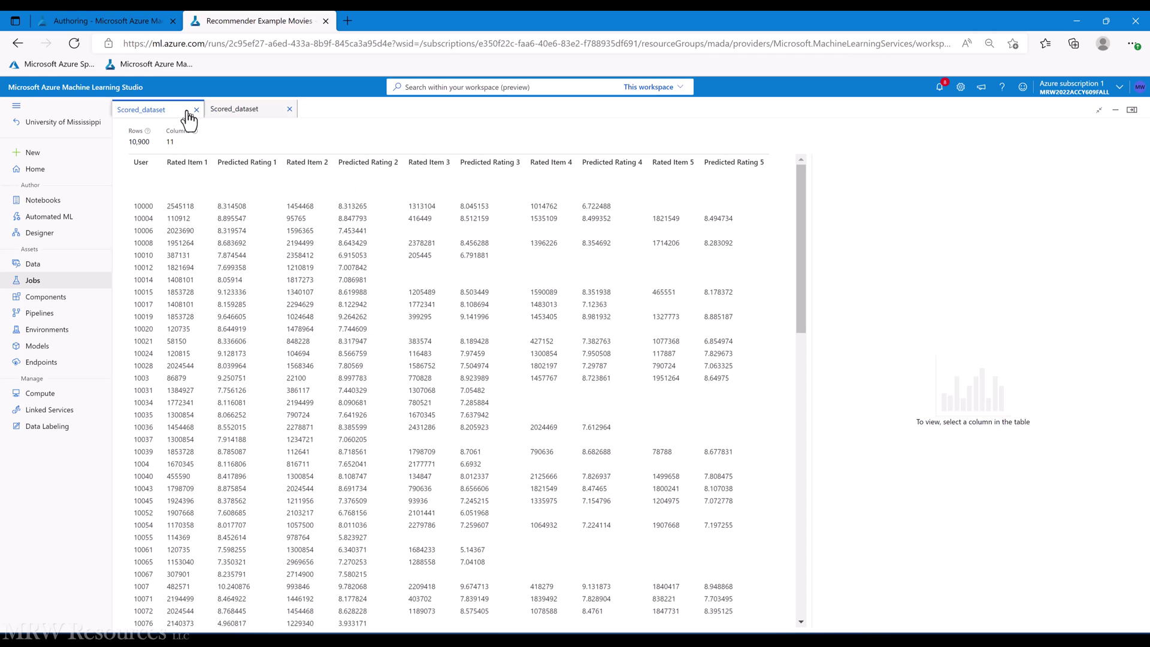
{"action": "left_click", "coordinate": [247, 117]}
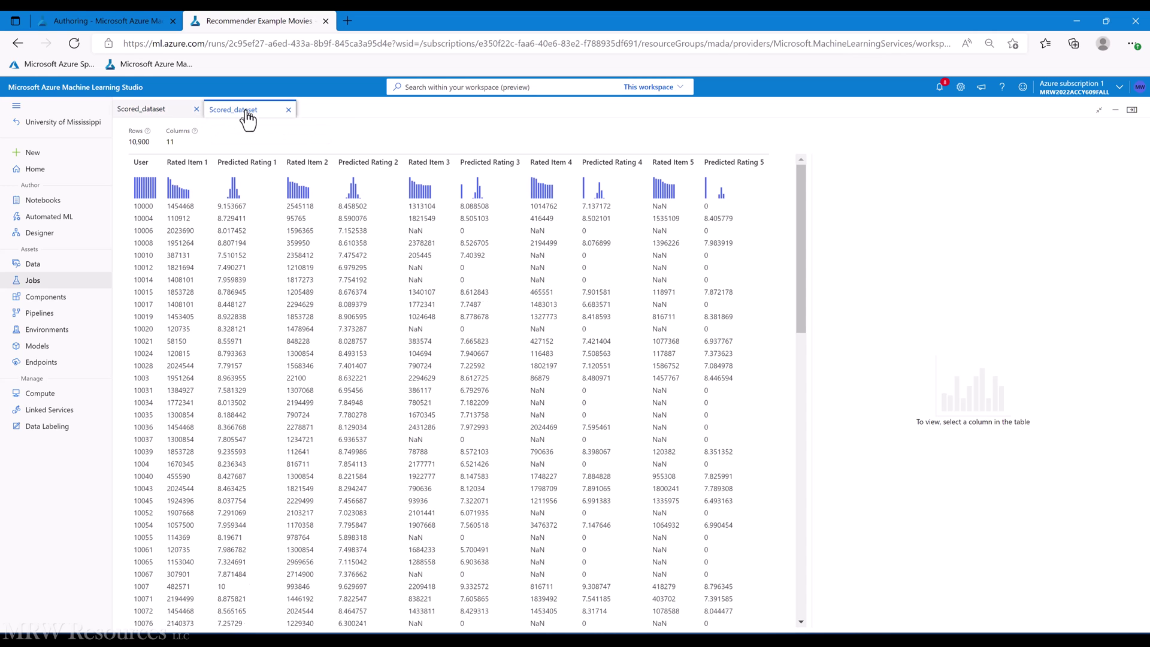
{"action": "left_click", "coordinate": [162, 112]}
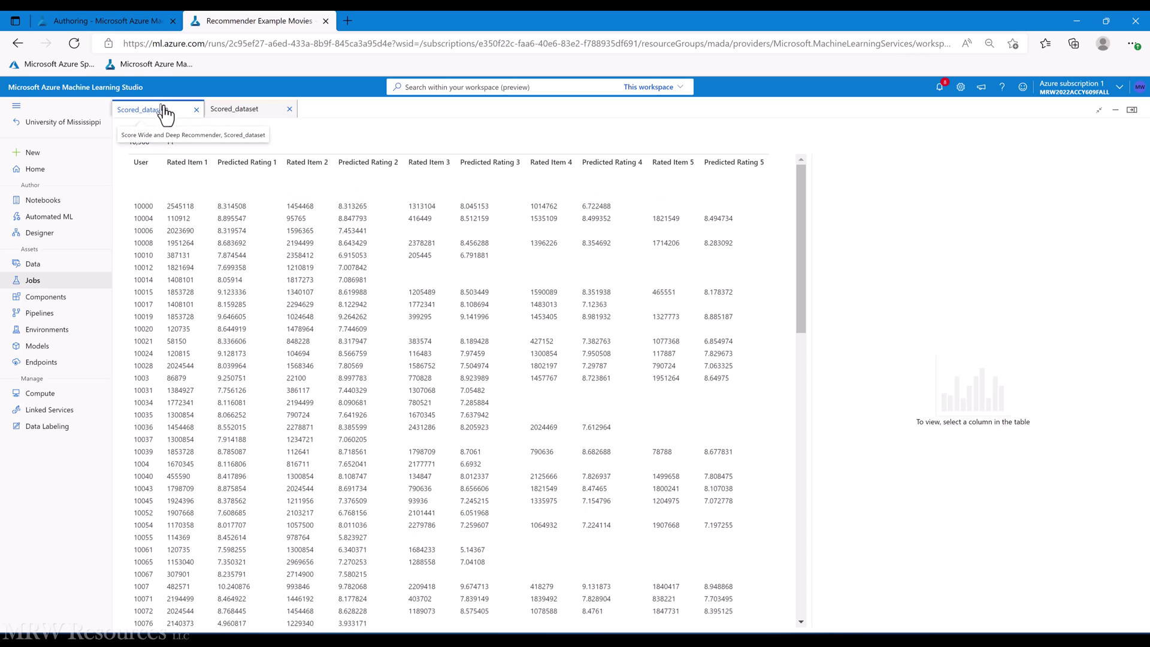
{"action": "left_click", "coordinate": [264, 116]}
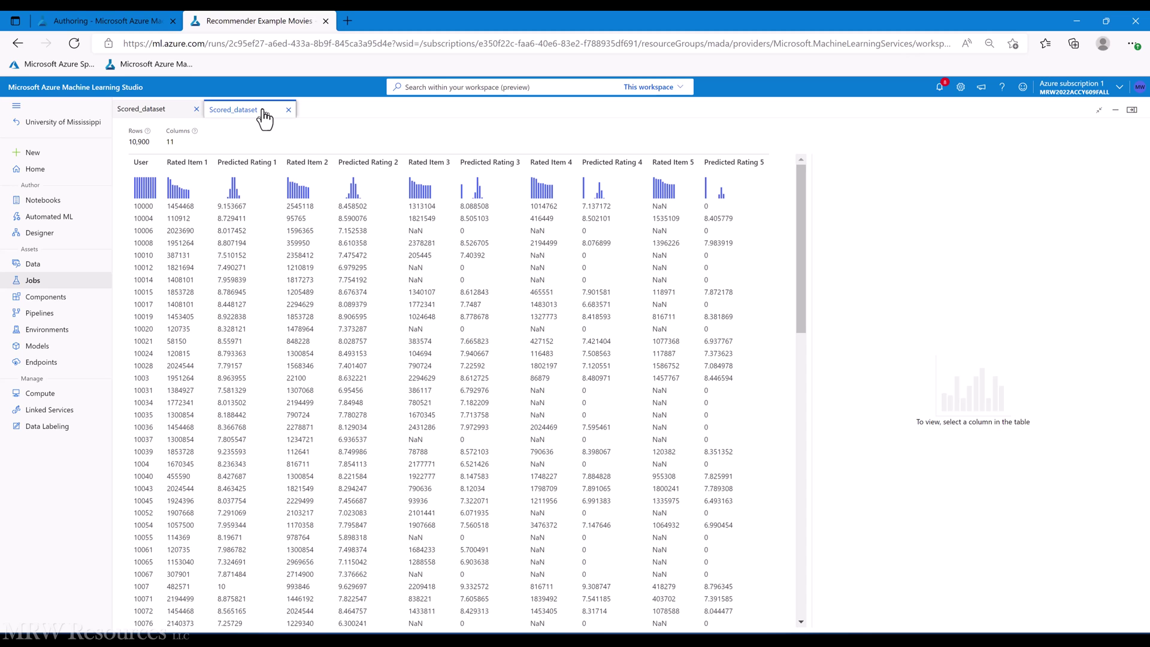
- Switch between the SVD and the Wide and Deep scored datasets to compare their predictions once more, and close both previews
{"action": "left_click", "coordinate": [186, 111]}
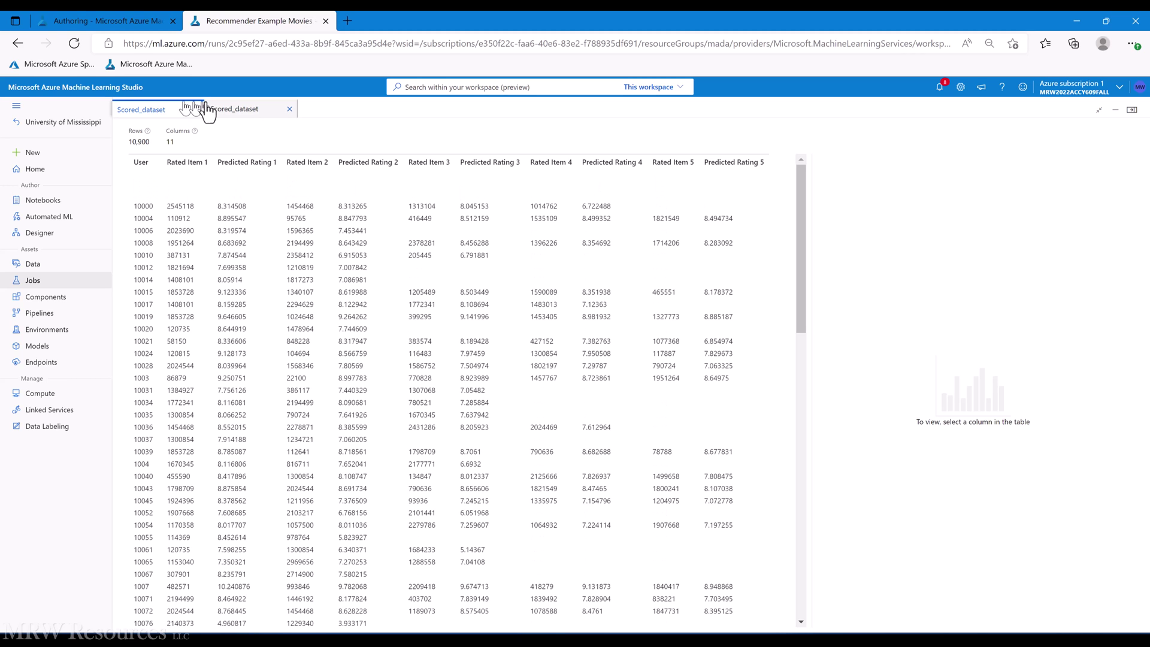
{"action": "left_click", "coordinate": [250, 113]}
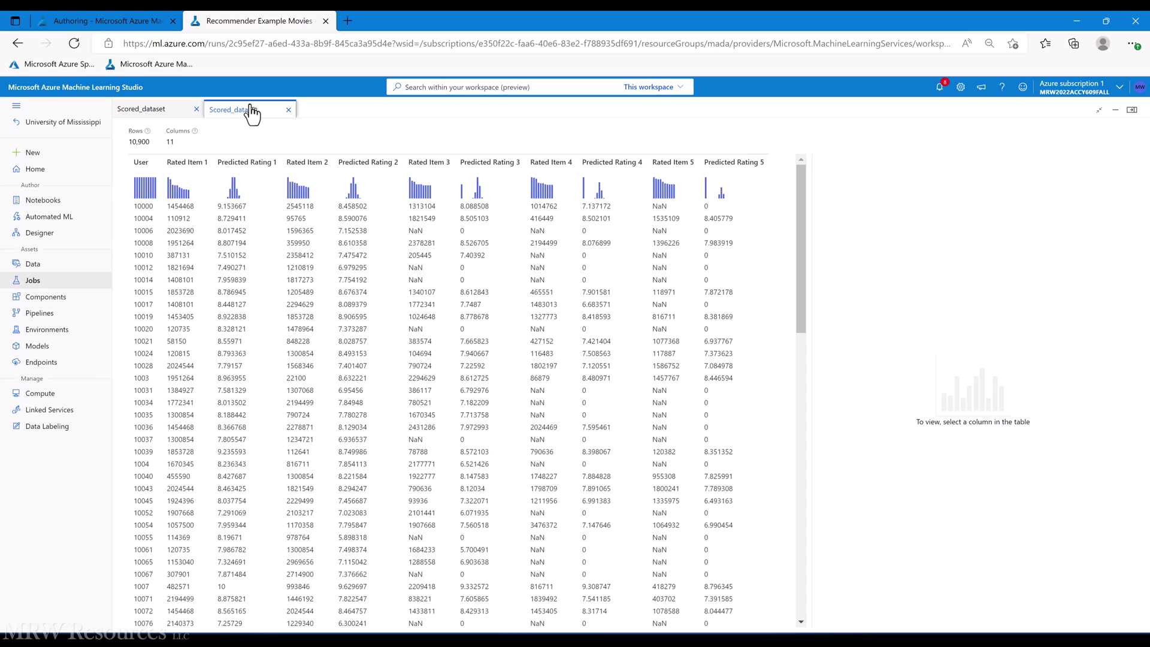
{"action": "left_click", "coordinate": [158, 112]}
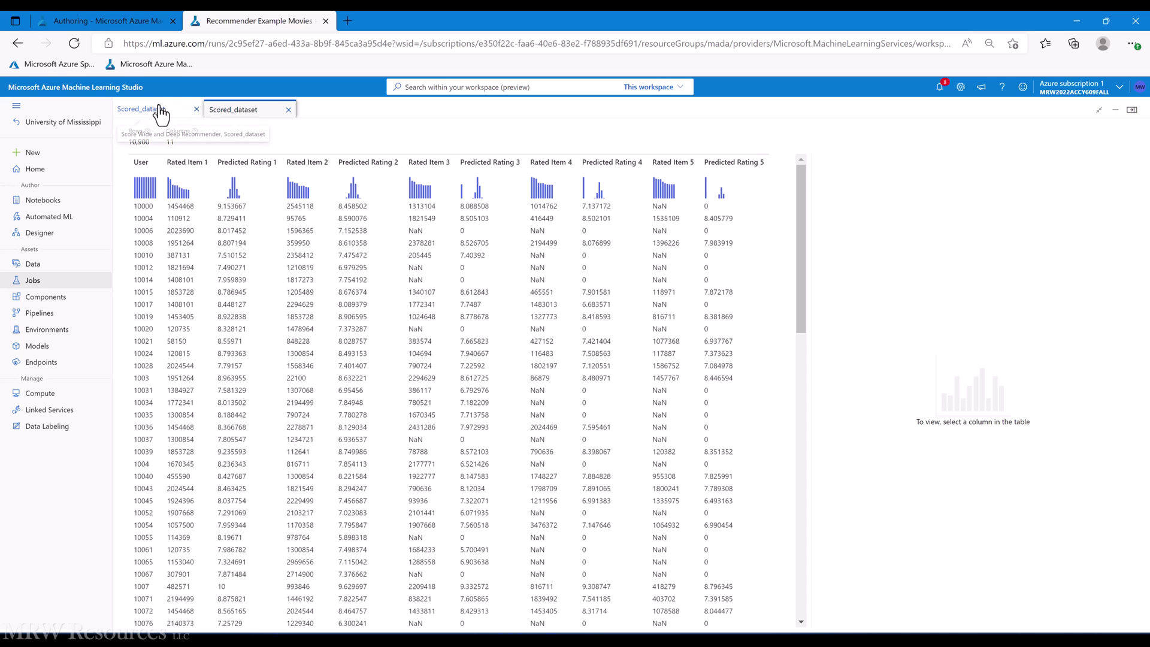
{"action": "left_click", "coordinate": [220, 112]}
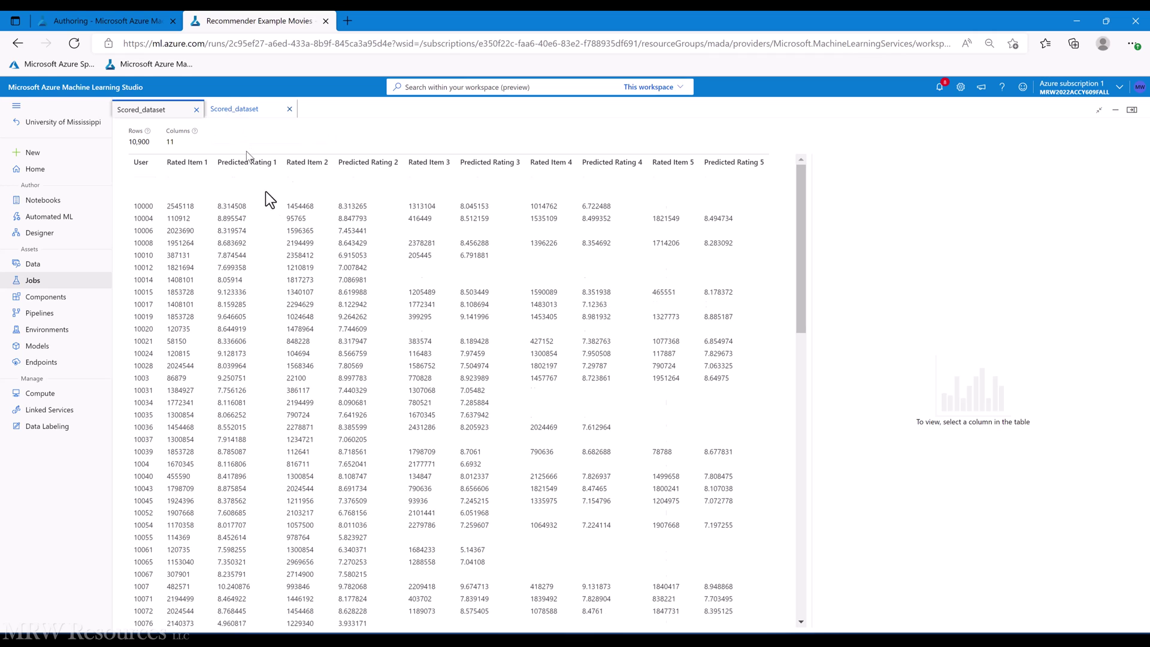
{"action": "left_click", "coordinate": [288, 110]}
{"action": "left_click", "coordinate": [198, 109]}
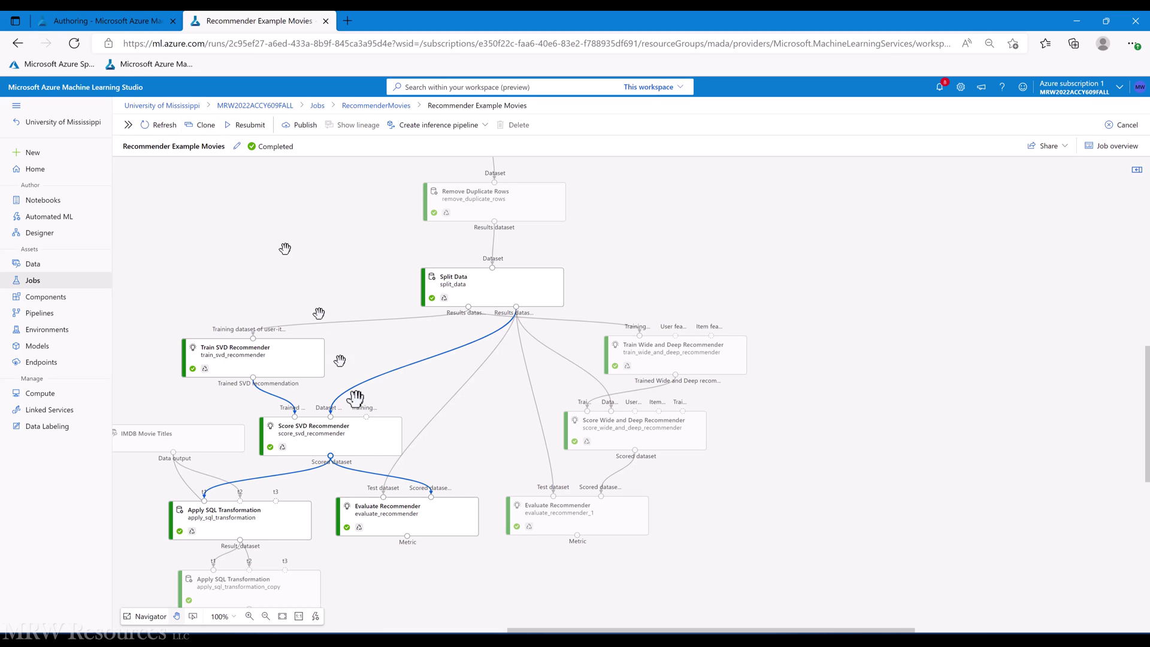
- Preview the evaluation metric of the SVD and the Wide and Deep Evaluate Recommender components, compare them, and close both previews
{"action": "right_click", "coordinate": [403, 510]}
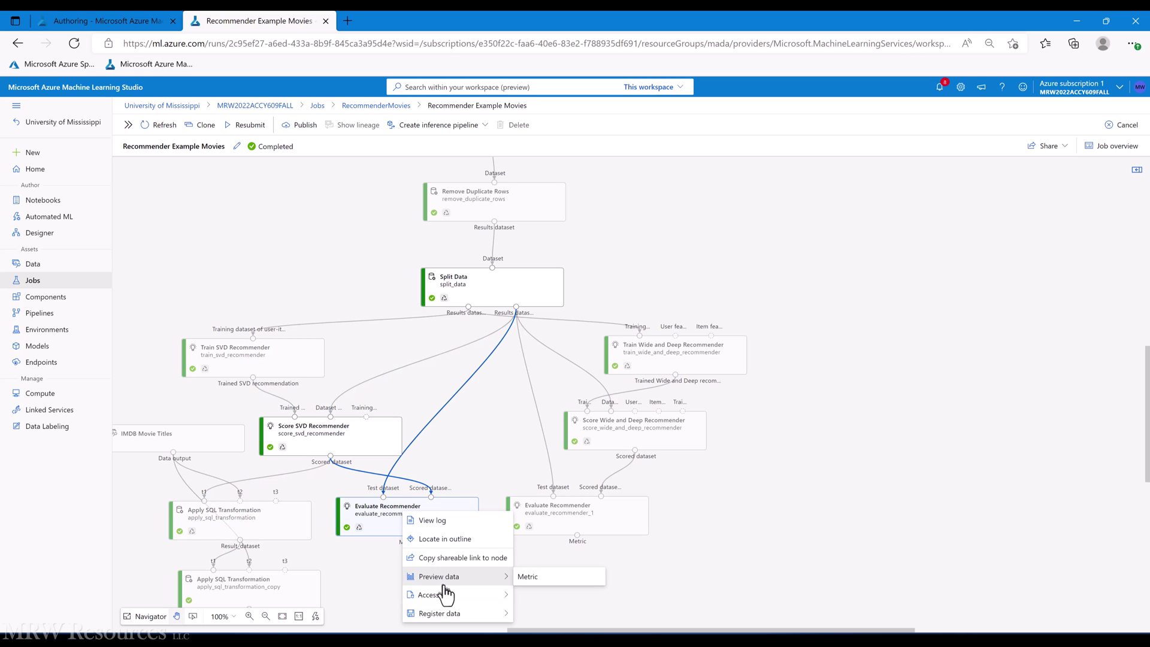
{"action": "left_click", "coordinate": [530, 576]}
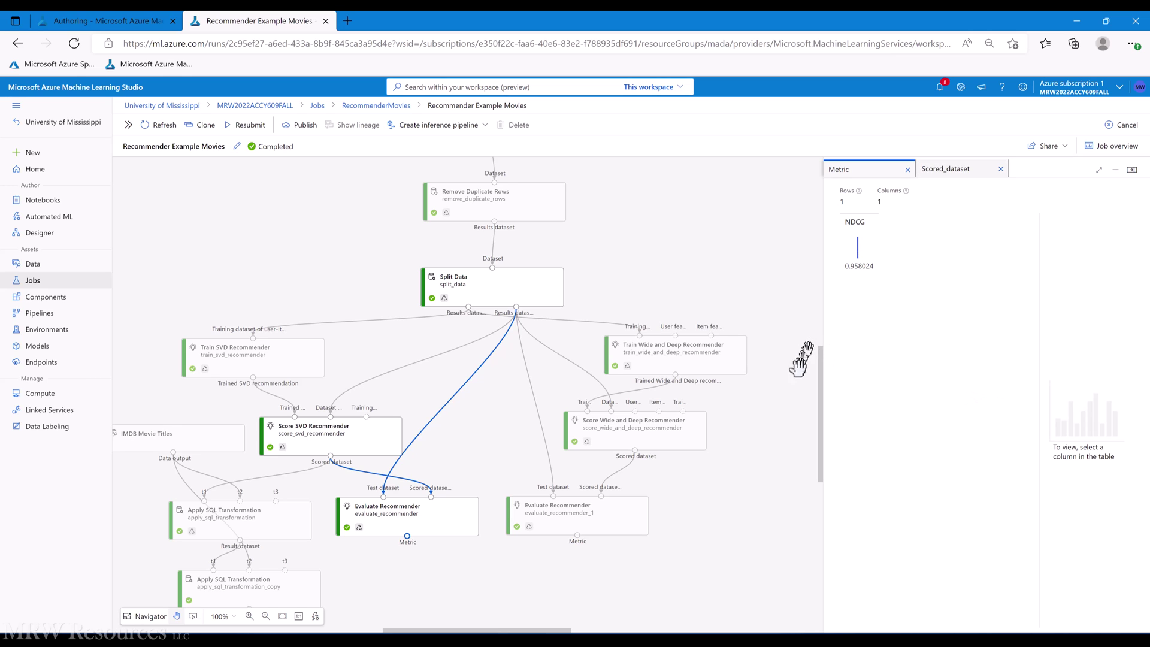
{"action": "right_click", "coordinate": [539, 516]}
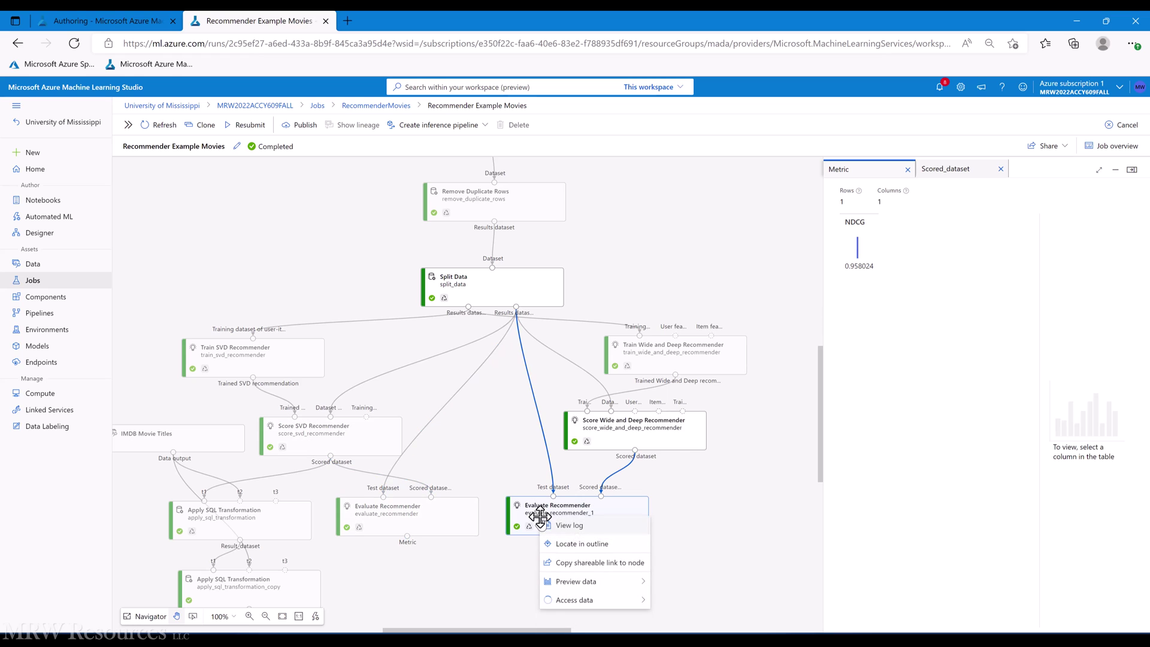
{"action": "mouse_move", "coordinate": [584, 582]}
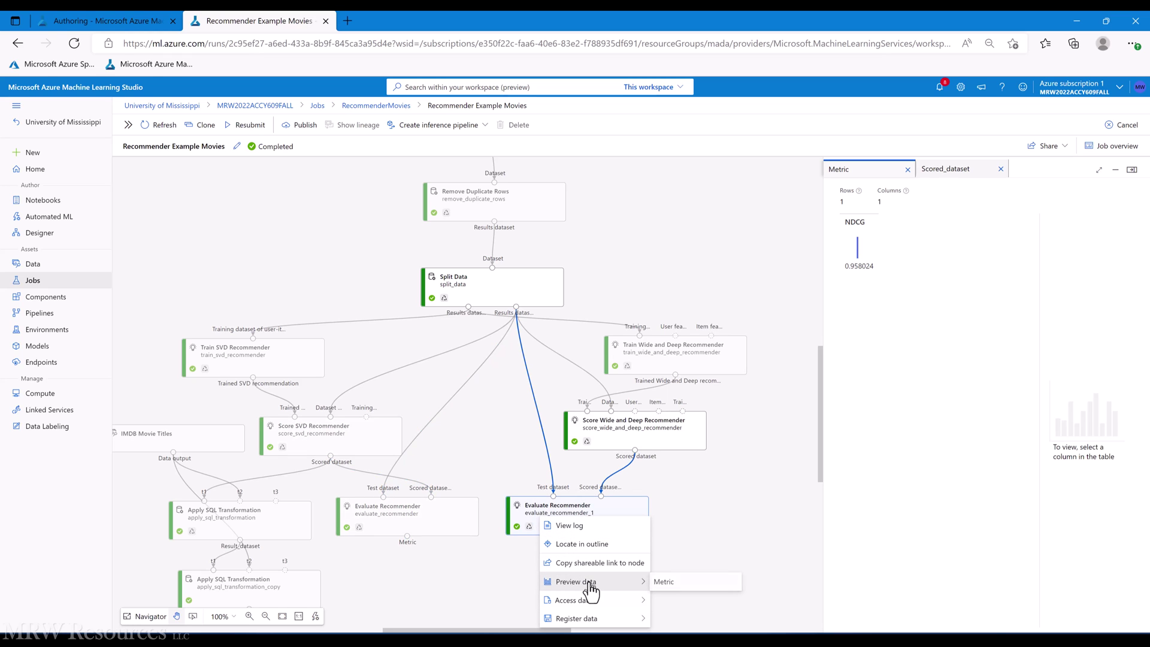
{"action": "left_click", "coordinate": [665, 582]}
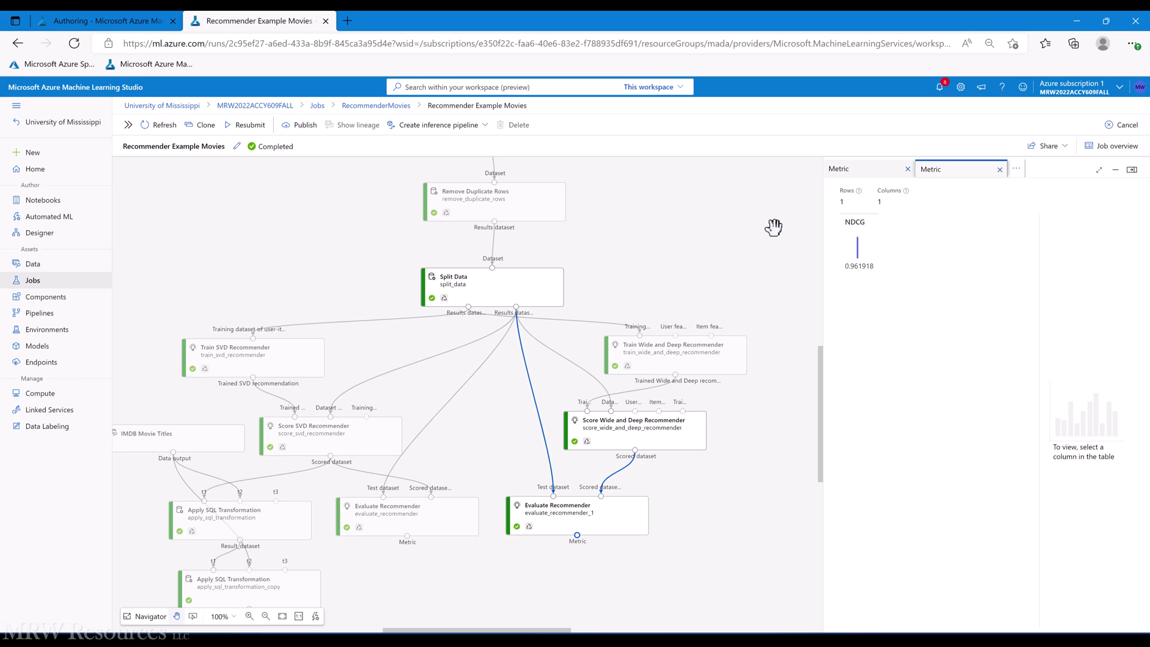
{"action": "left_click", "coordinate": [1000, 170]}
{"action": "left_click", "coordinate": [908, 170]}
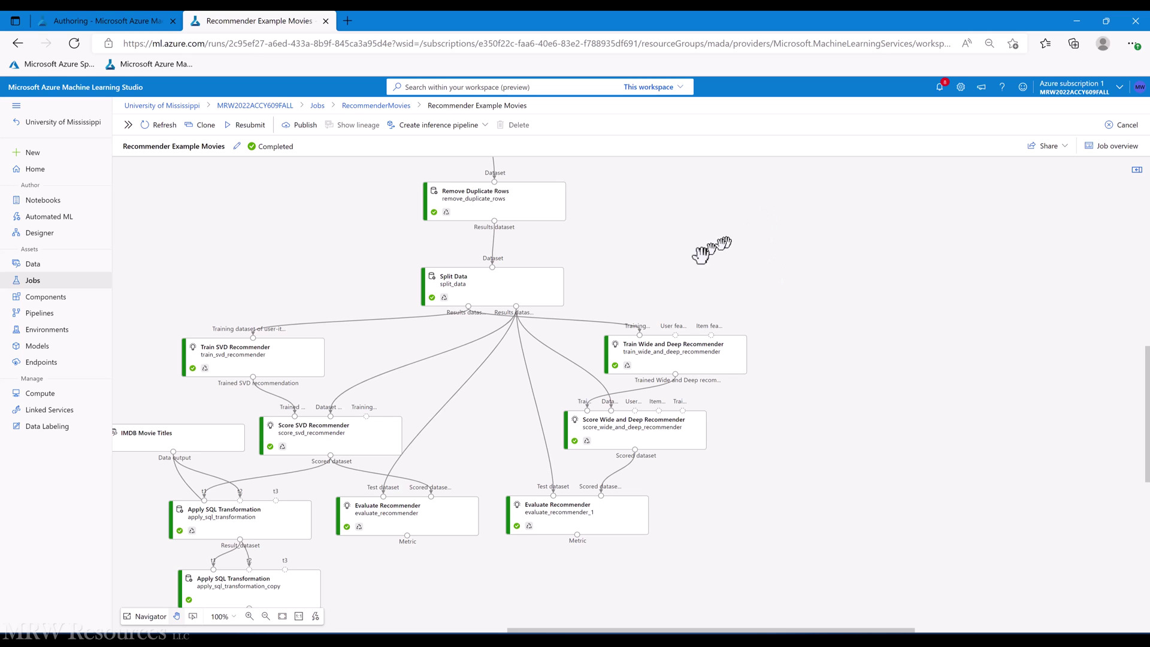
- Preview the result dataset of the second Apply SQL Transformation in an expanded view, examine the joined movie names, and close the preview
{"action": "scroll", "coordinate": [462, 461], "scroll_direction": "down", "scroll_amount": 1}
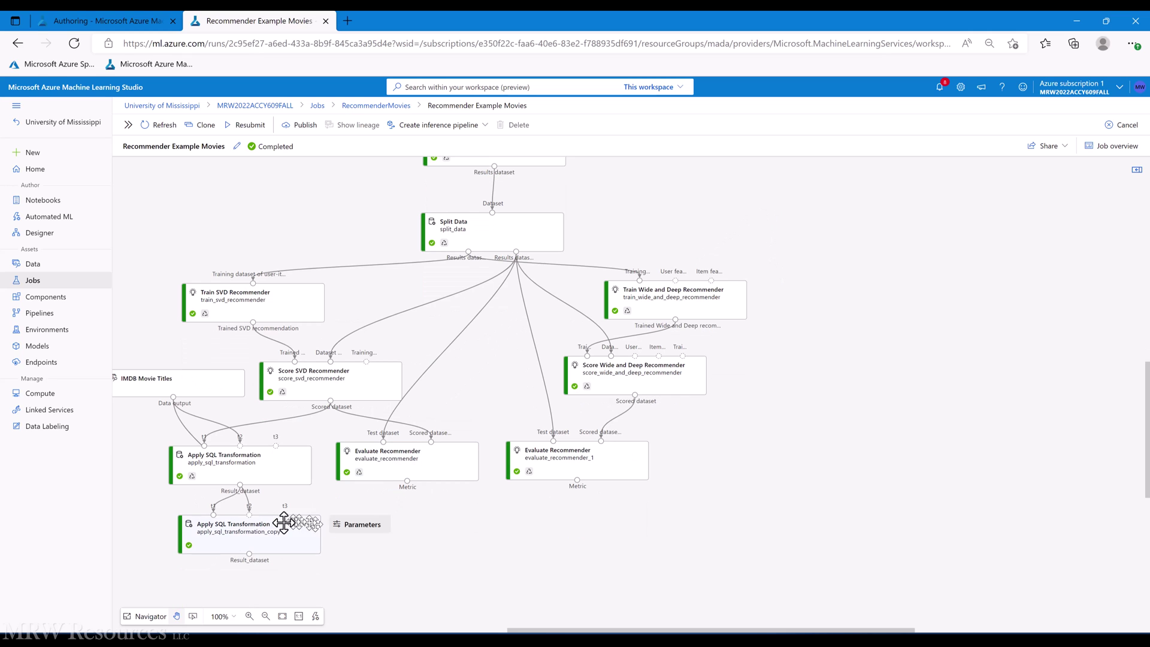
{"action": "right_click", "coordinate": [241, 541]}
{"action": "mouse_move", "coordinate": [274, 503]}
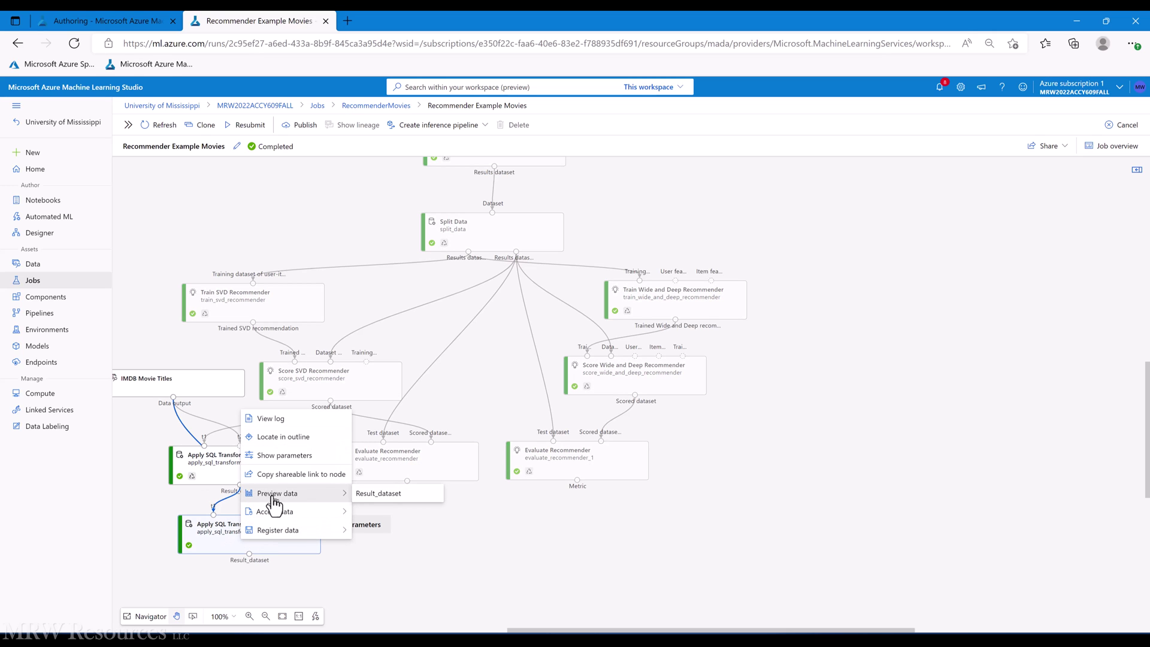
{"action": "left_click", "coordinate": [383, 493]}
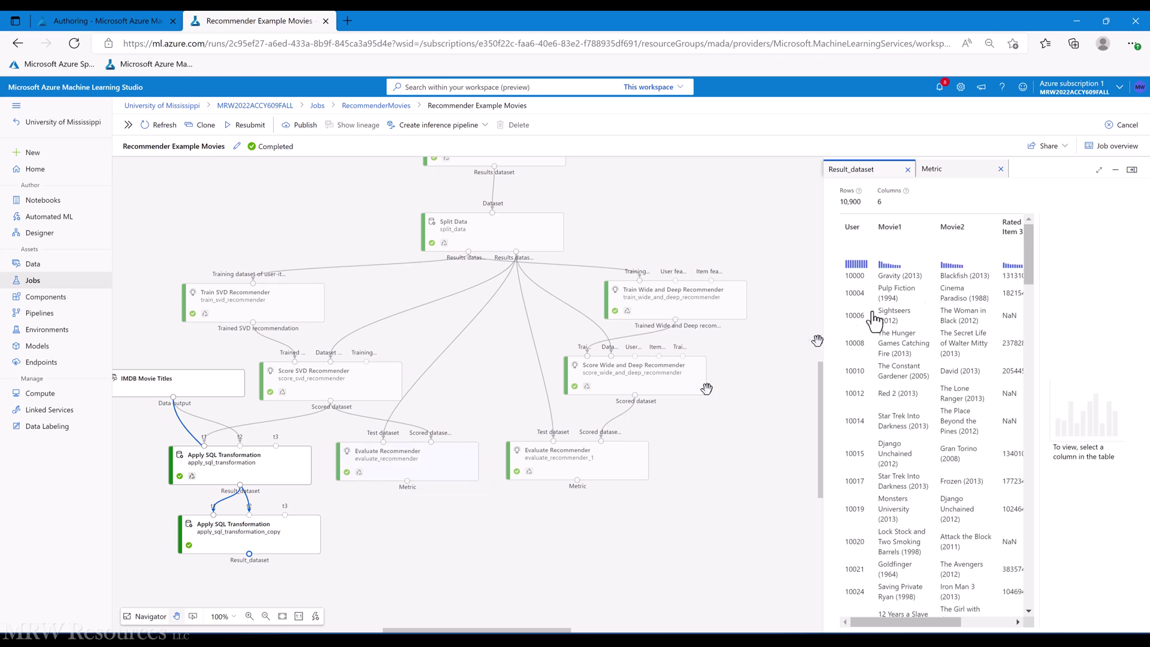
{"action": "left_click", "coordinate": [1131, 172]}
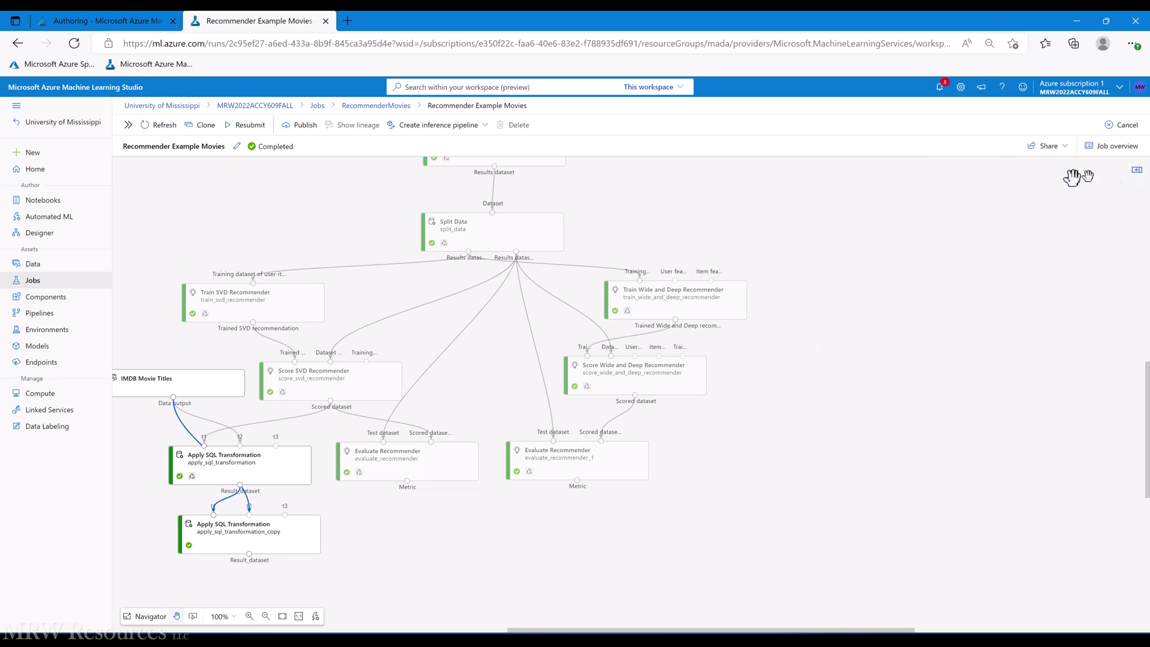
{"action": "right_click", "coordinate": [289, 532]}
{"action": "mouse_move", "coordinate": [332, 486]}
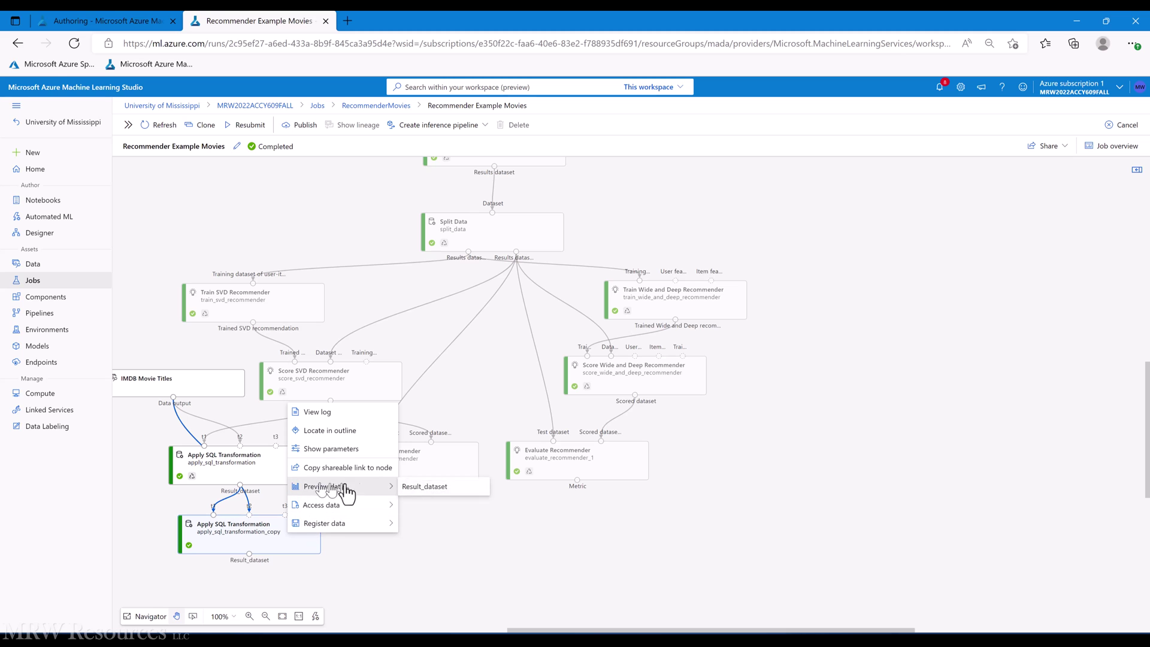
{"action": "left_click", "coordinate": [421, 487]}
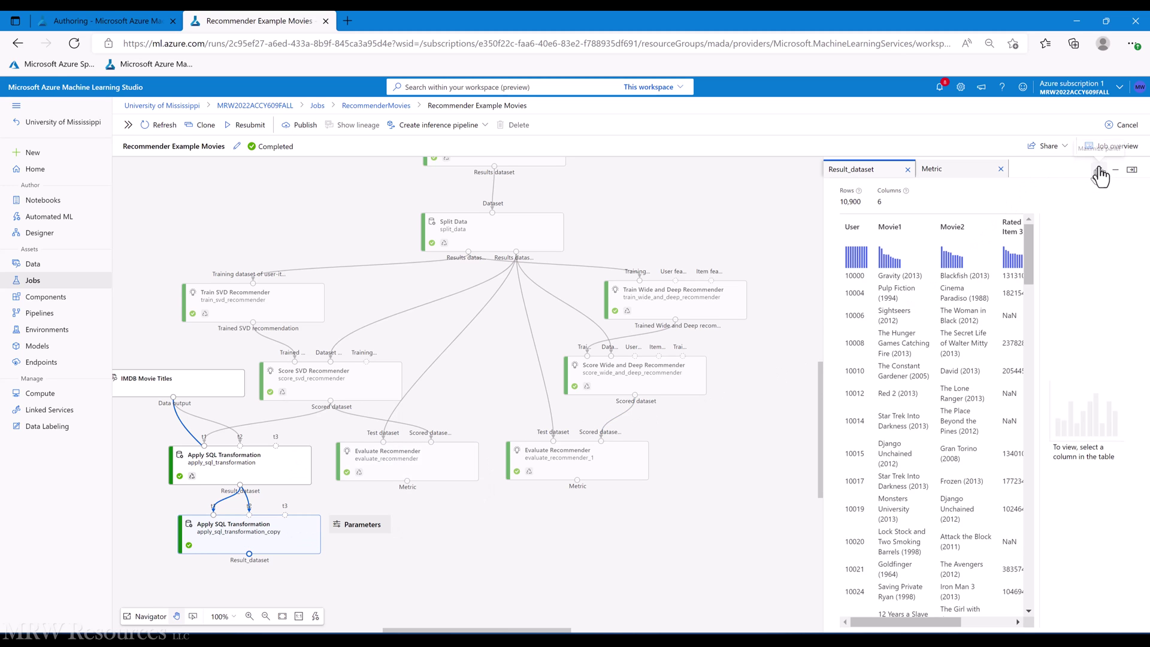
{"action": "left_click", "coordinate": [1100, 170]}
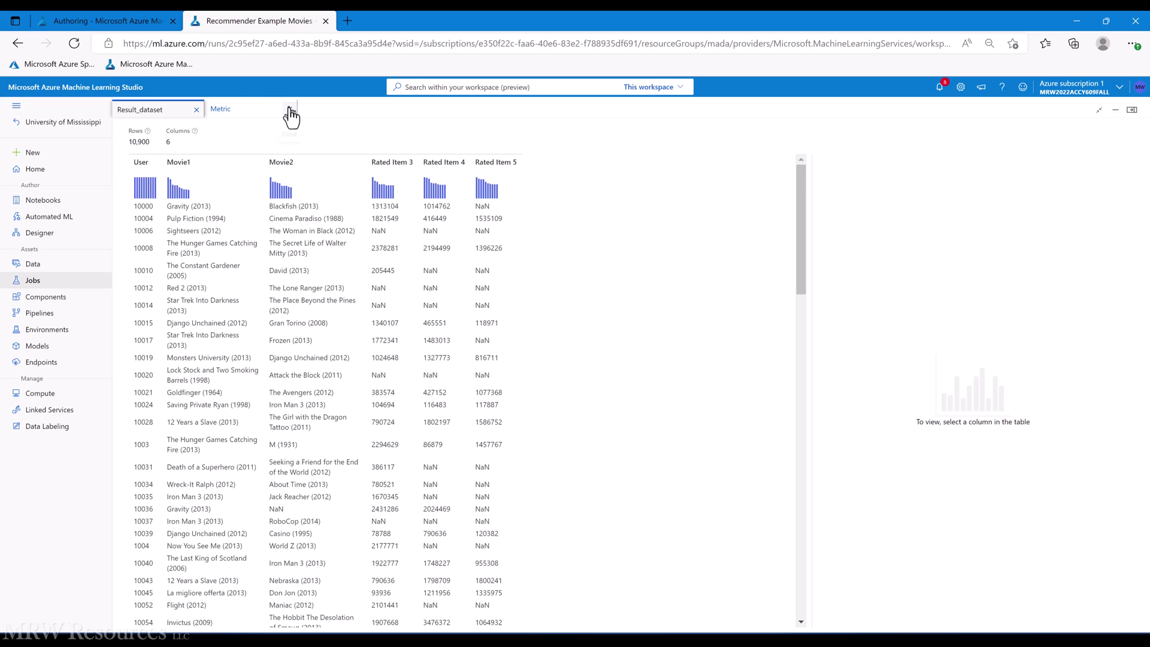
{"action": "left_click", "coordinate": [196, 110]}
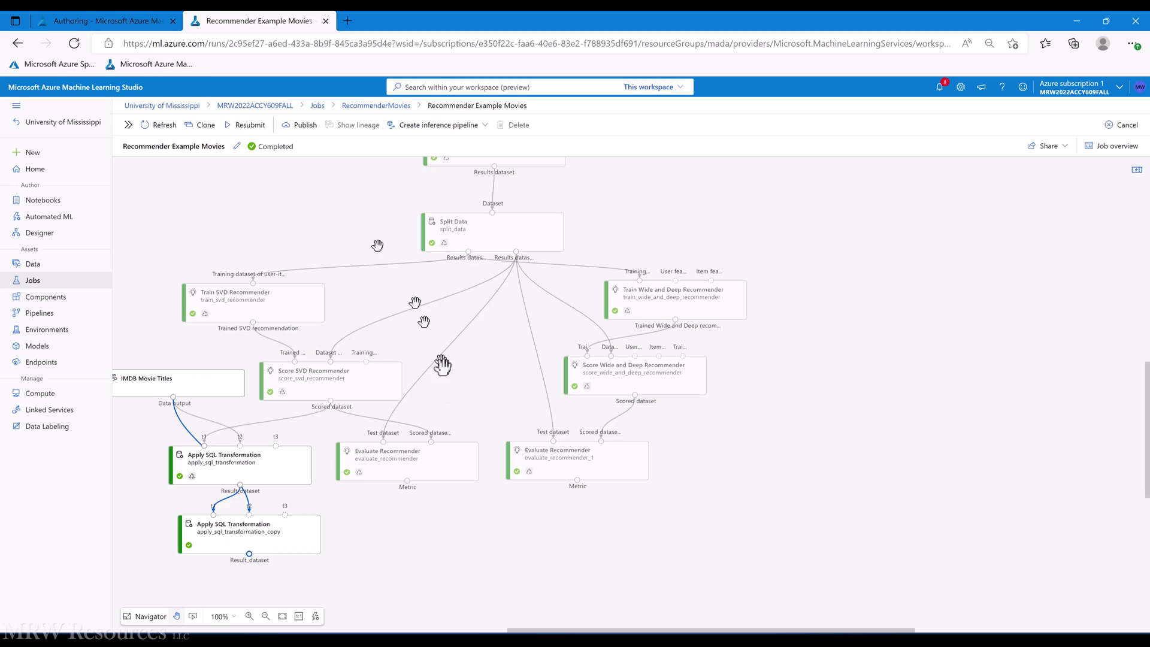
- Preview the Score SVD Recommender's scored dataset to check its item IDs and predicted ratings, then close the open previews and deselect the component
{"action": "right_click", "coordinate": [337, 387]}
{"action": "mouse_move", "coordinate": [373, 495]}
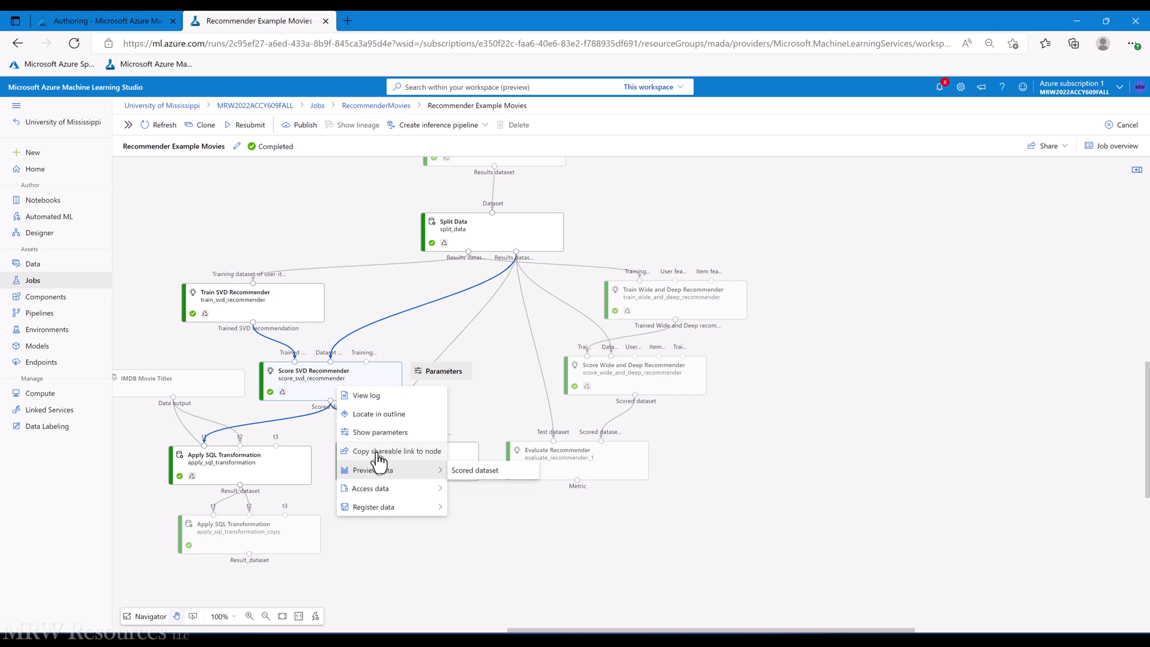
{"action": "mouse_move", "coordinate": [380, 469]}
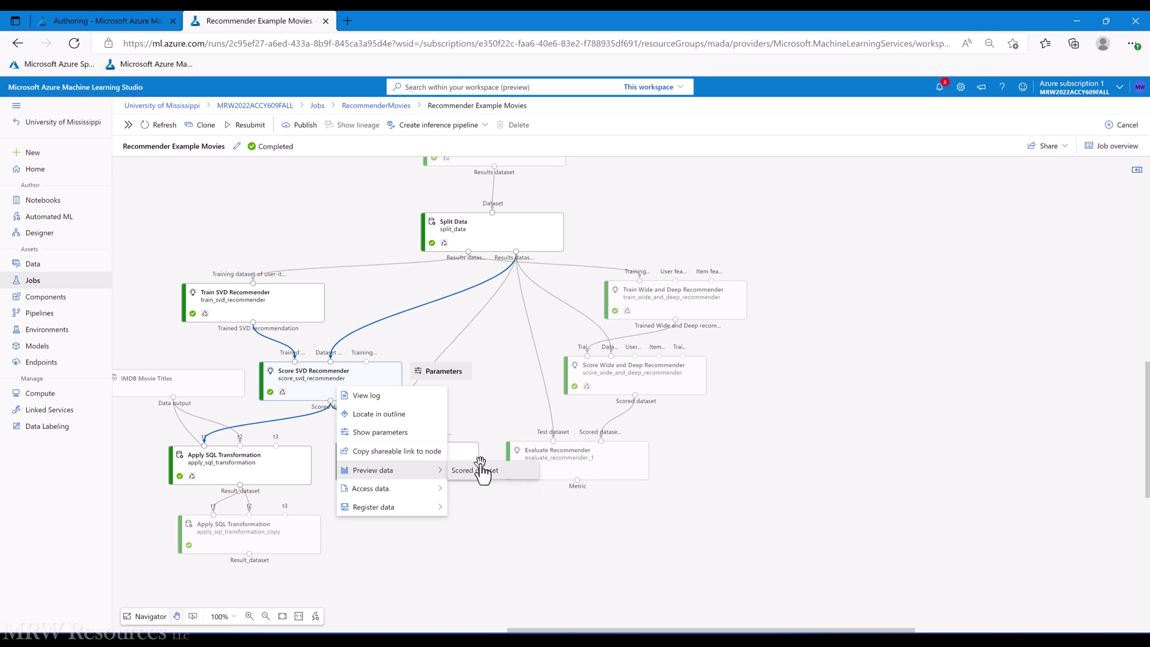
{"action": "left_click", "coordinate": [481, 470]}
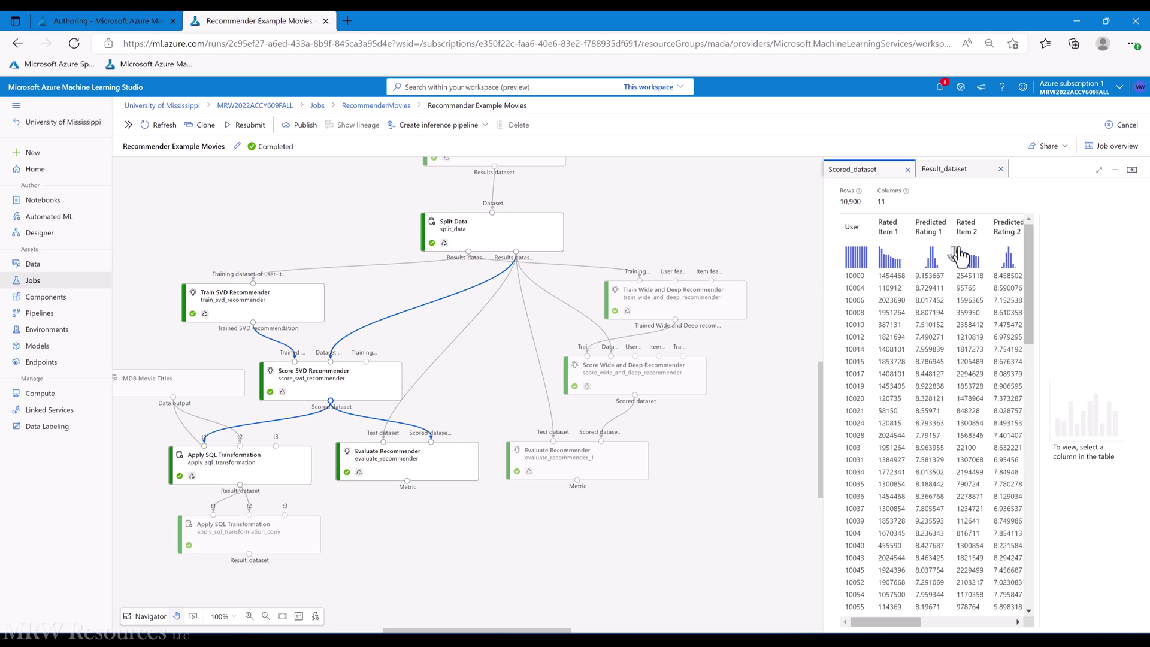
{"action": "left_click", "coordinate": [908, 169]}
{"action": "left_click", "coordinate": [907, 170]}
{"action": "left_click", "coordinate": [760, 211]}
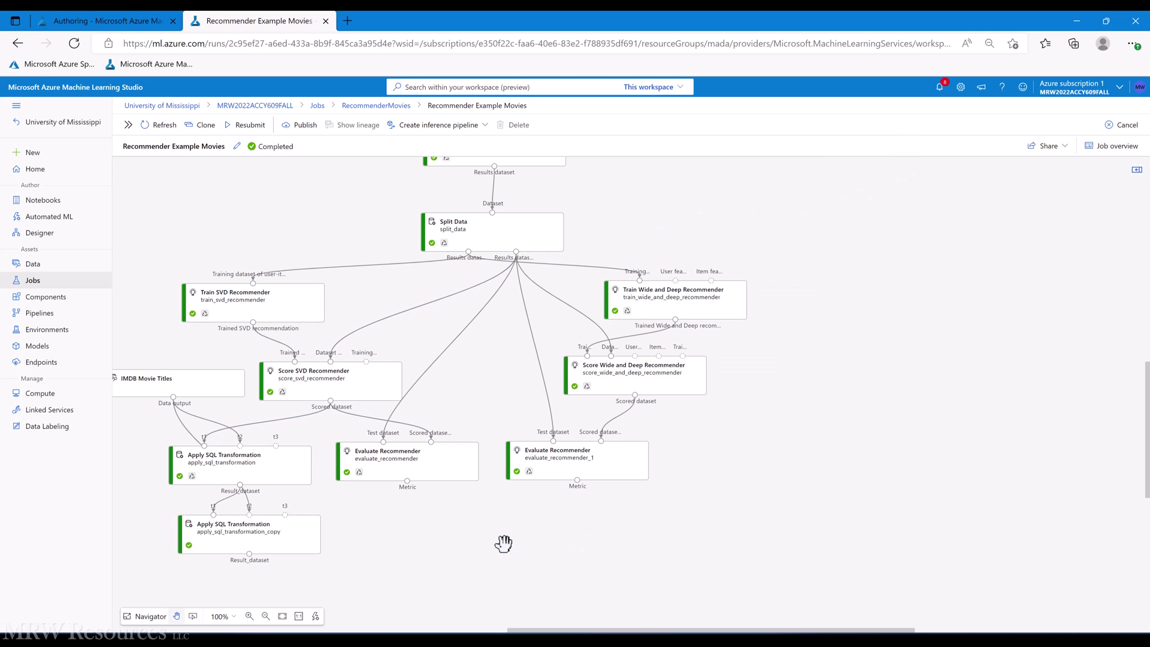